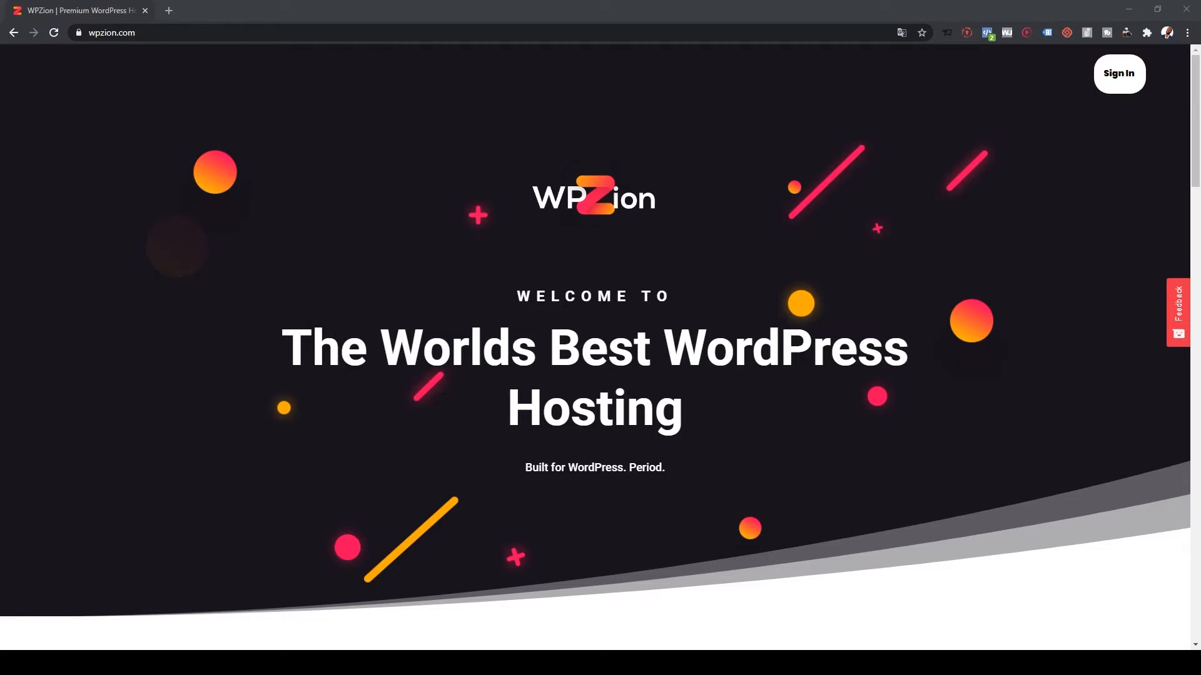
- Scroll down the wpzion.com home page below 'The Worlds Best WordPress Hosting' banner
scroll(594, 351, "down", 5)
- Review the pricing cards and add the $9.99 WordPress Basic plan to the cart
scroll(594, 350, "down", 17)
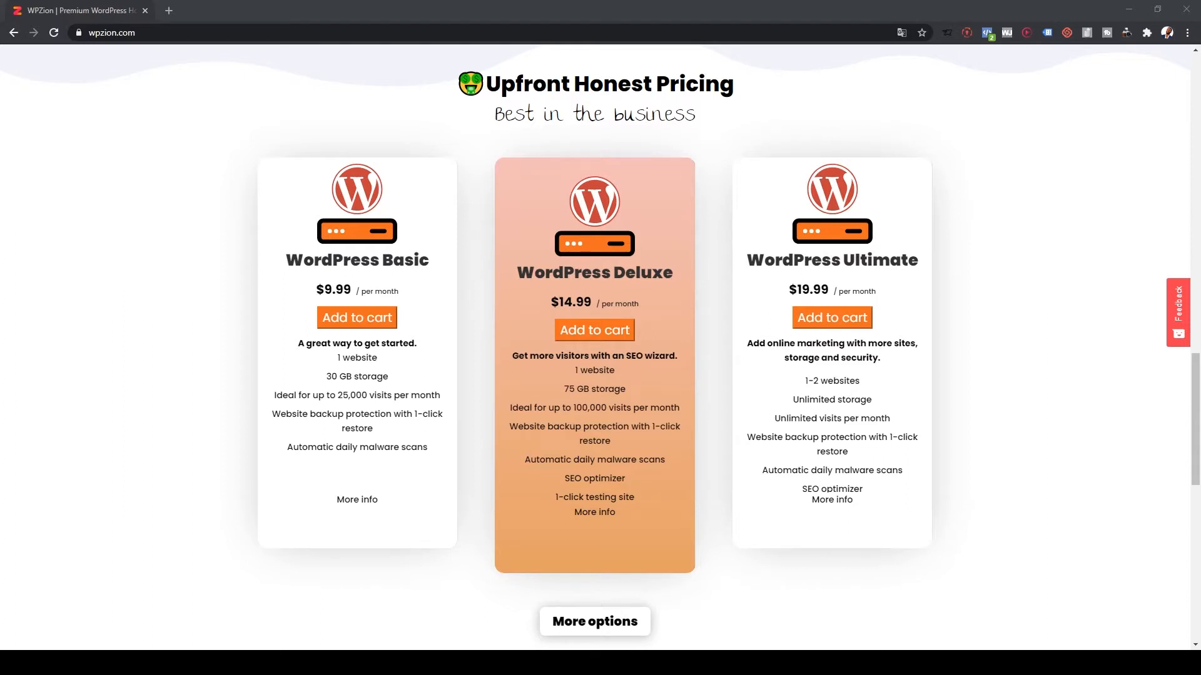
left_click_drag(316, 289, 354, 290)
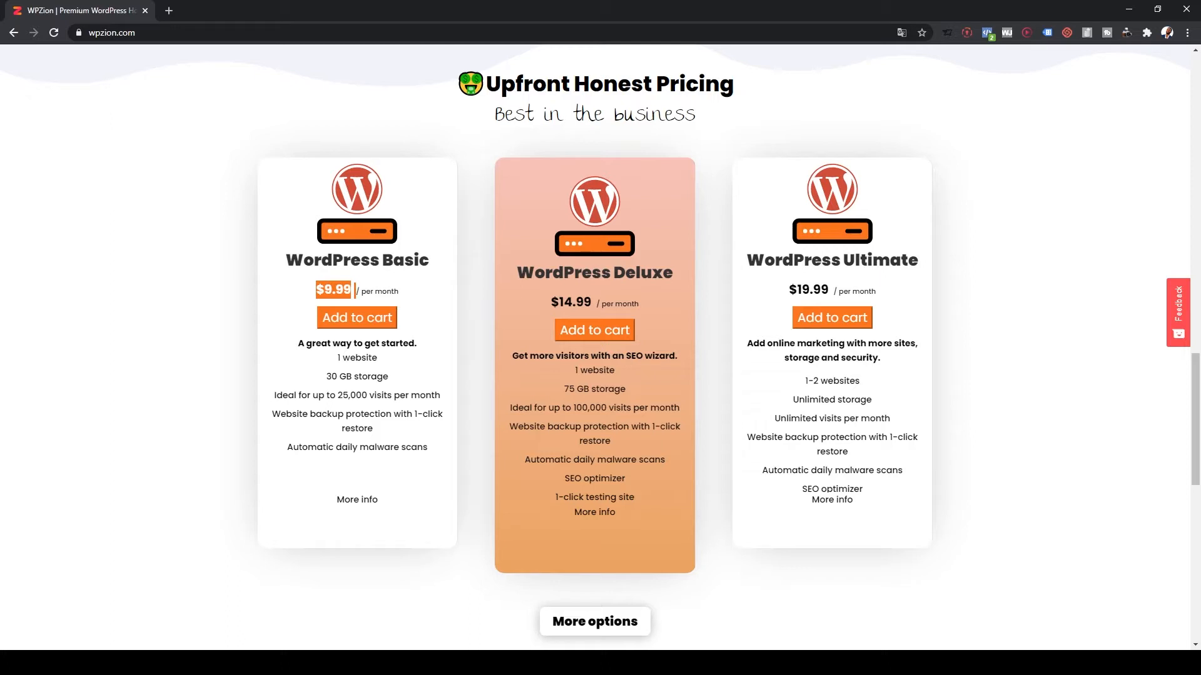
left_click(355, 290)
left_click(357, 318)
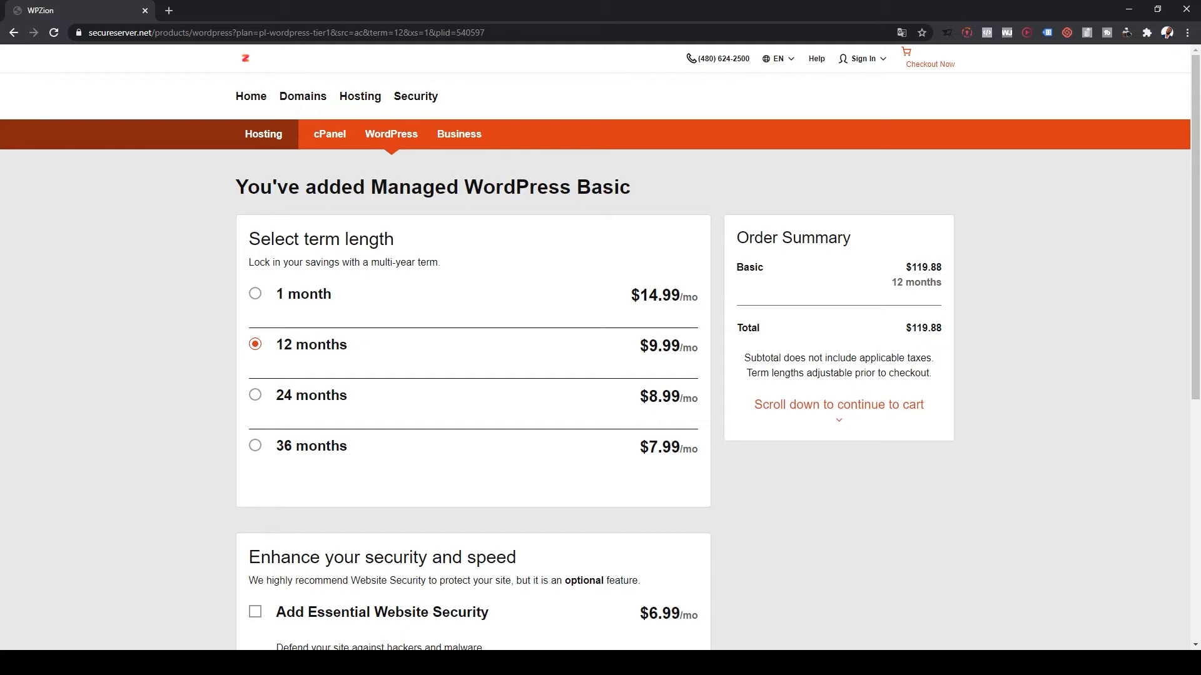
- Keep the 12-month $119.88 term and add a standard SSL certificate to the order
double_click(926, 328)
scroll(601, 347, "down", 5)
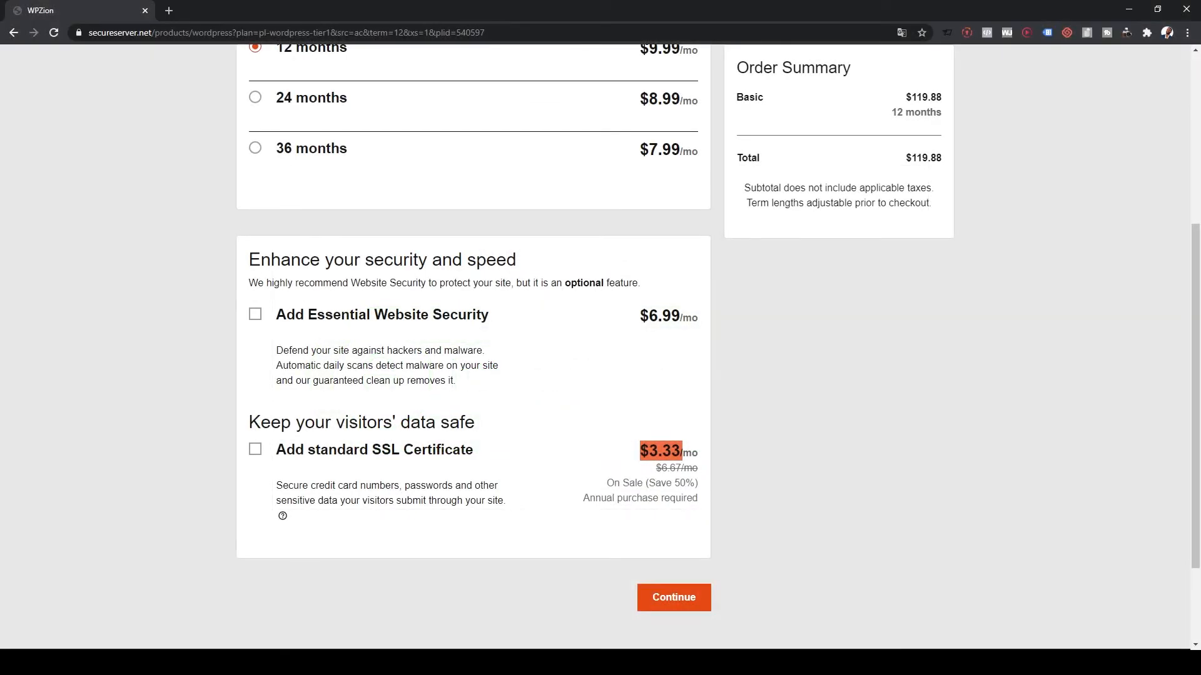
left_click(255, 449)
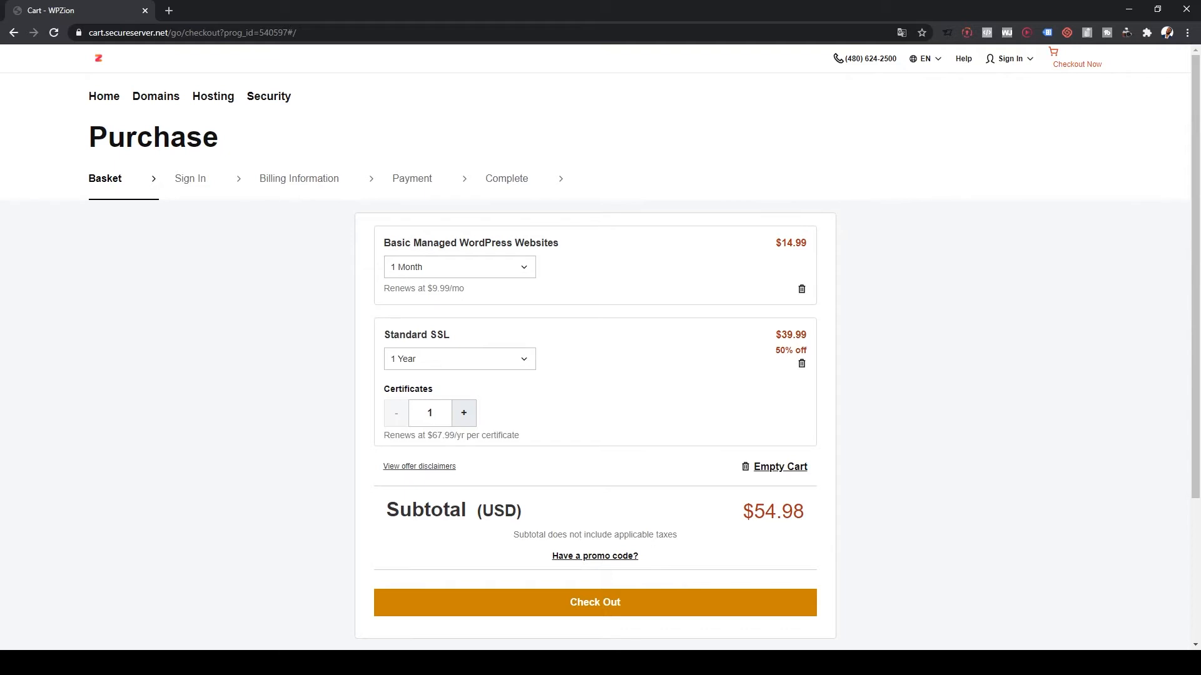
- Check the Standard SSL line in the $54.98 basket and reveal the Domains menu
left_click_drag(384, 335, 449, 335)
mouse_move(156, 96)
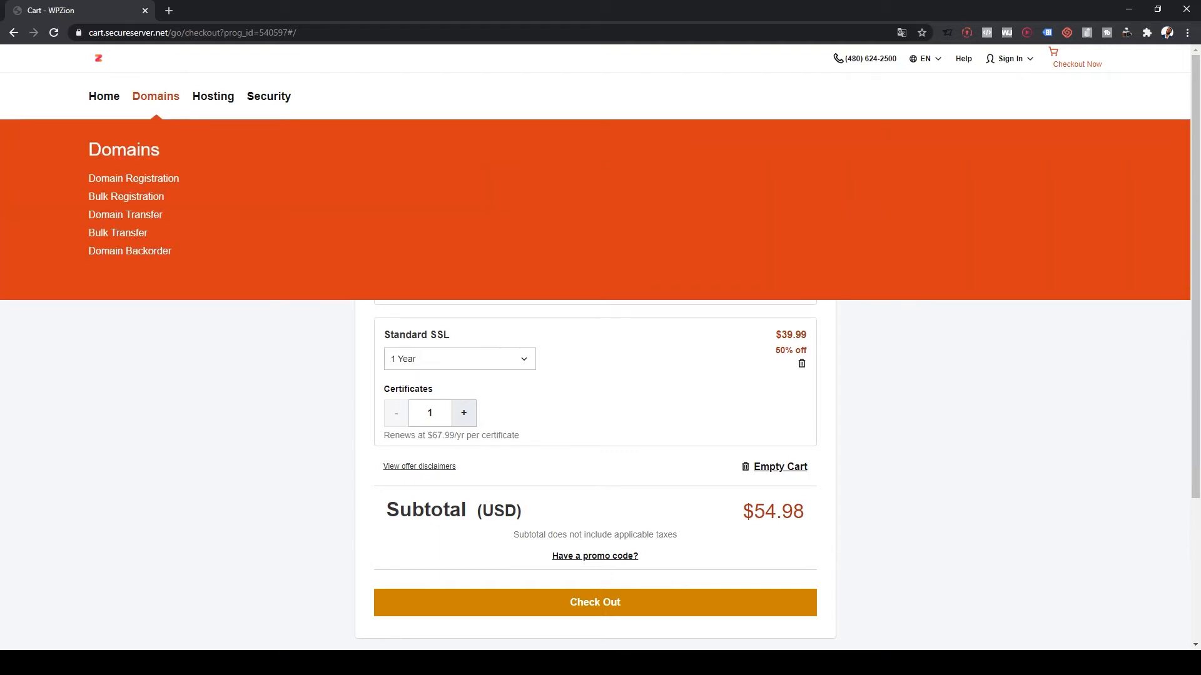
- Search Domain Registration for 'Best website of theis year'
left_click(133, 179)
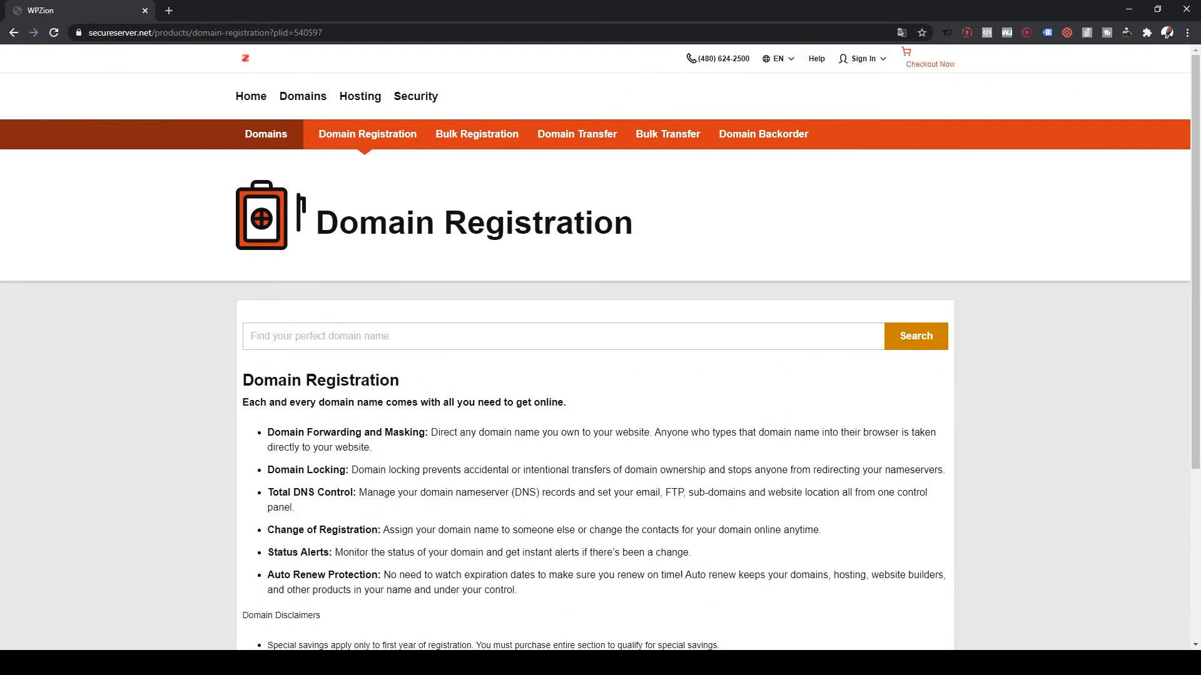
left_click(319, 336)
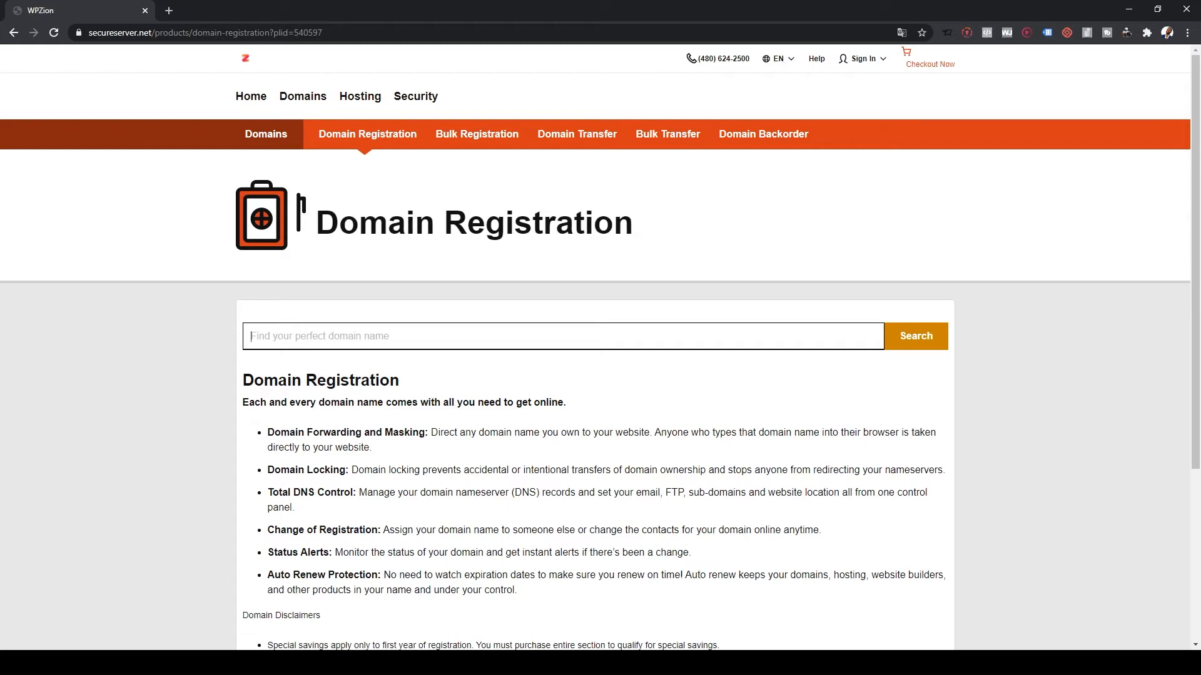
type("Best website of theis year")
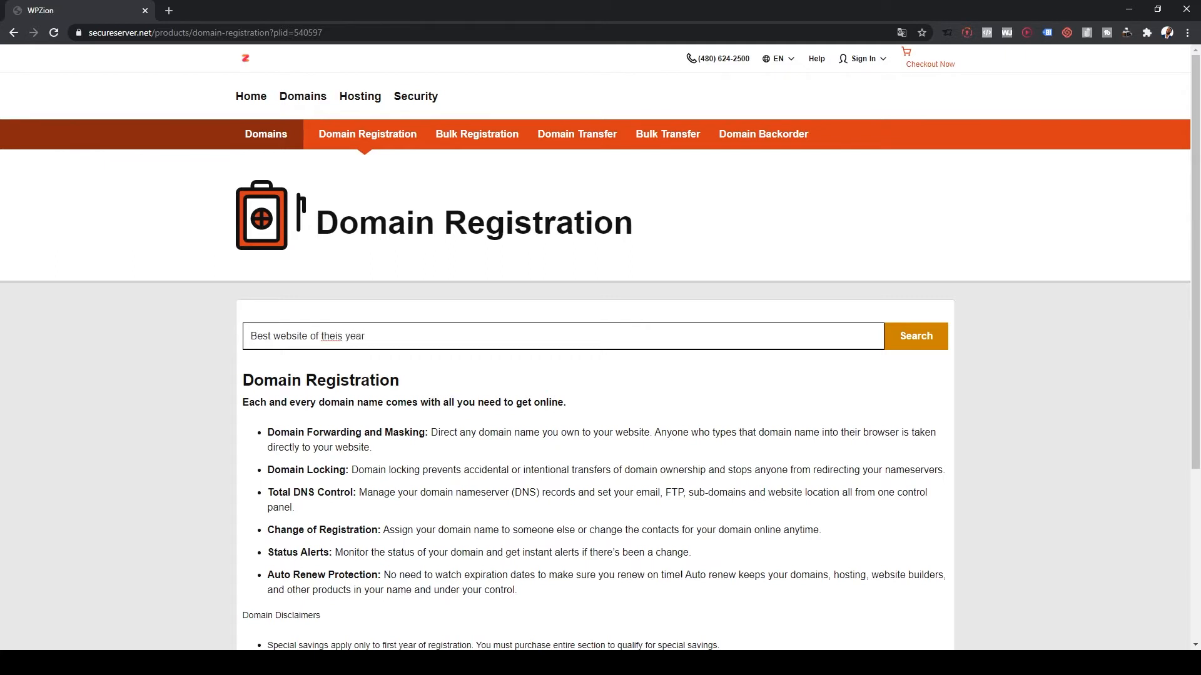
key("Return")
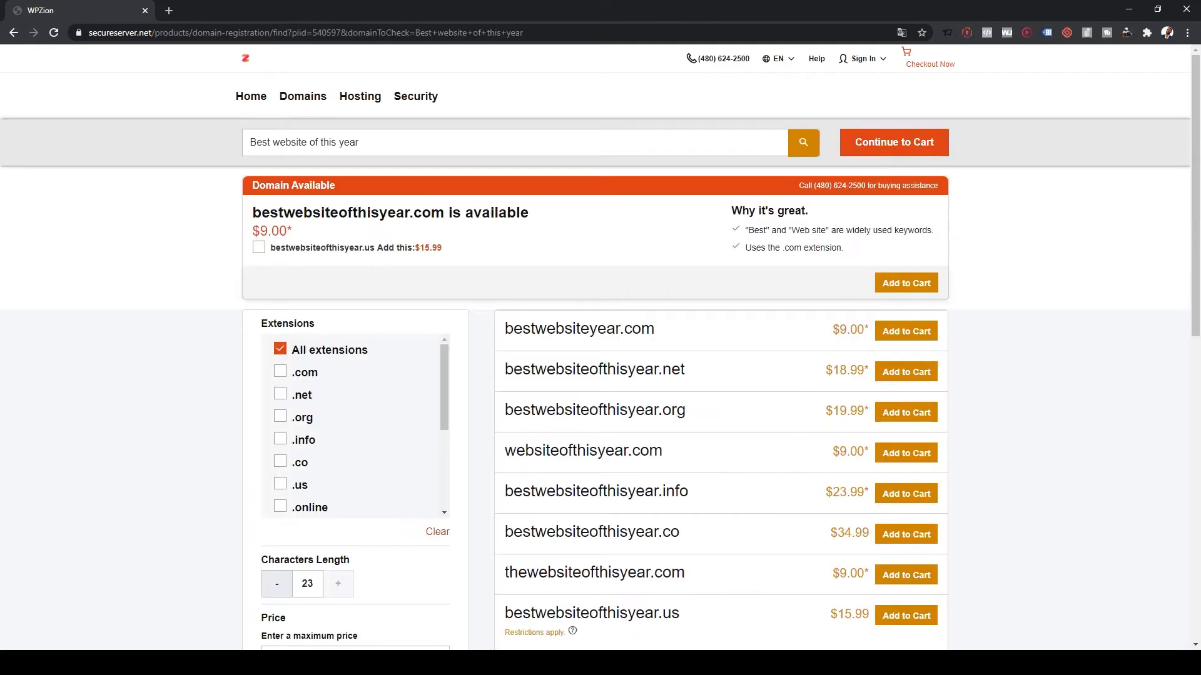
- Compare the $9.00 results by extension, then add bestwebsiteofthisyear.com and continue to the cart
left_click_drag(293, 231, 261, 232)
left_click(269, 232)
left_click(280, 371)
left_click(280, 394)
left_click(280, 394)
left_click(280, 371)
left_click(280, 348)
scroll(355, 425, "down", 3)
scroll(319, 454, "up", 3)
left_click(388, 142)
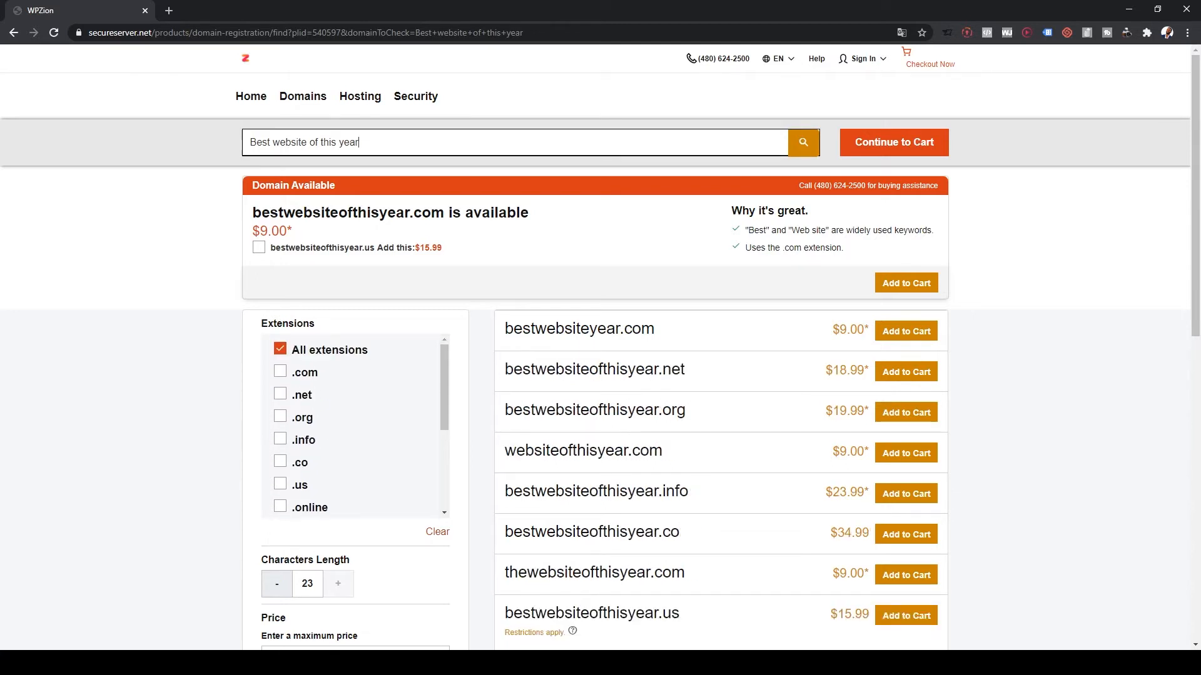
left_click_drag(336, 143, 340, 142)
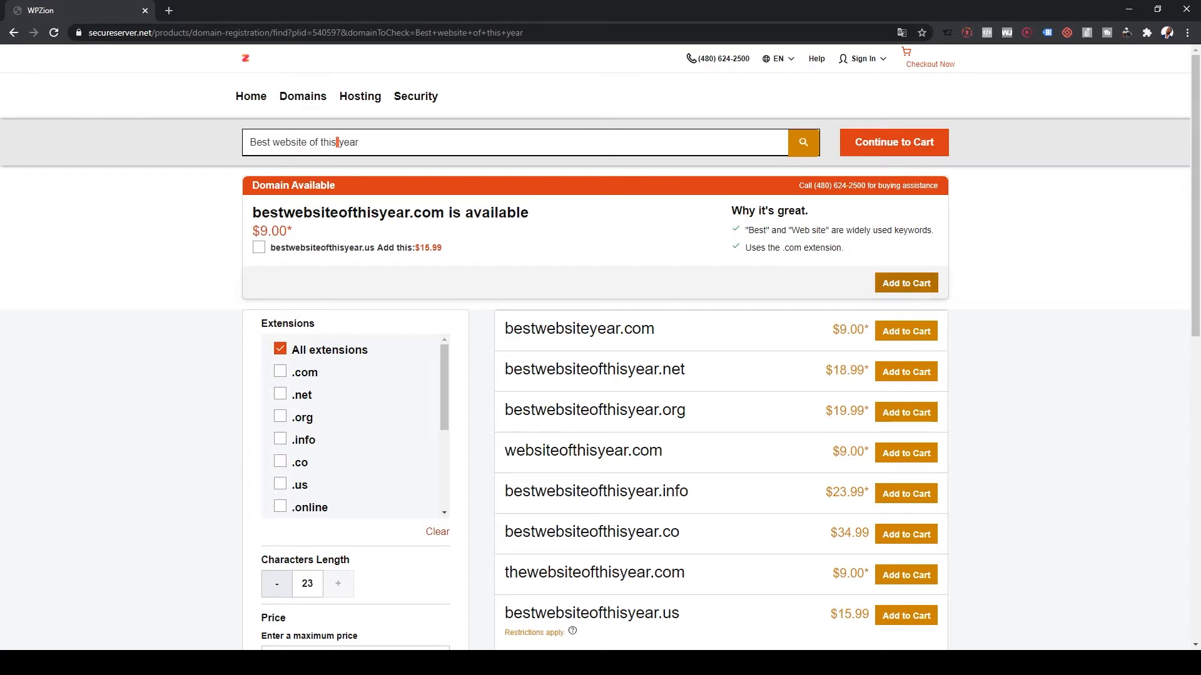
left_click(906, 284)
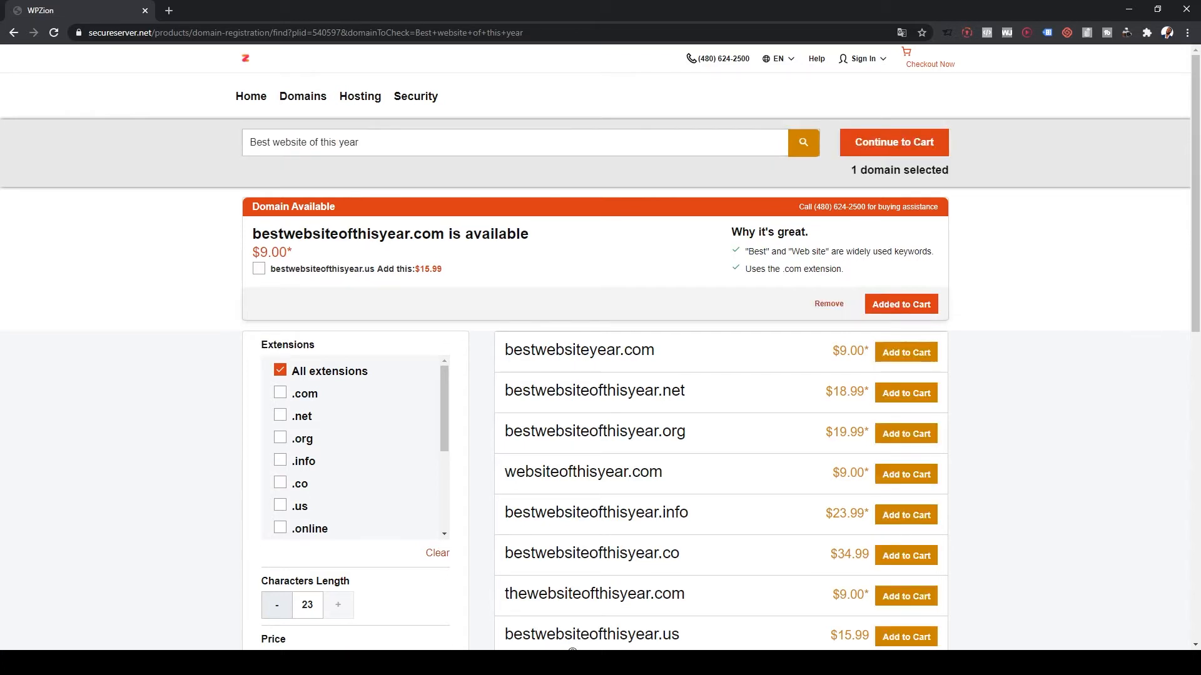
left_click(894, 142)
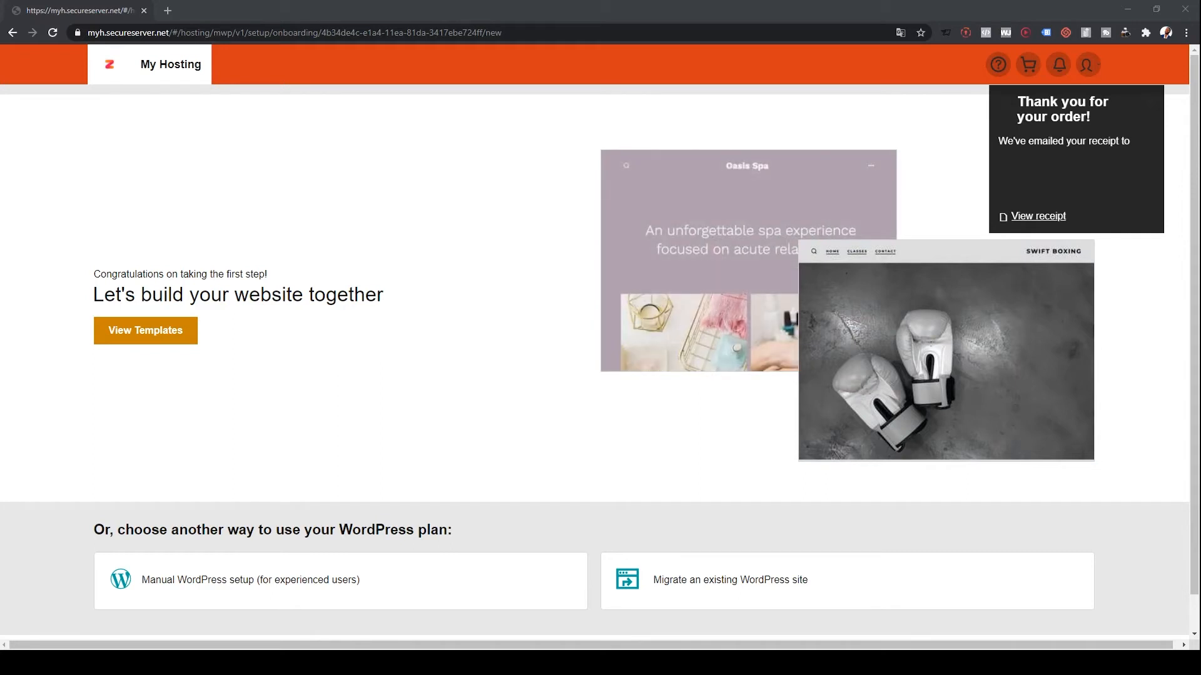
scroll(730, 541, "down", 1)
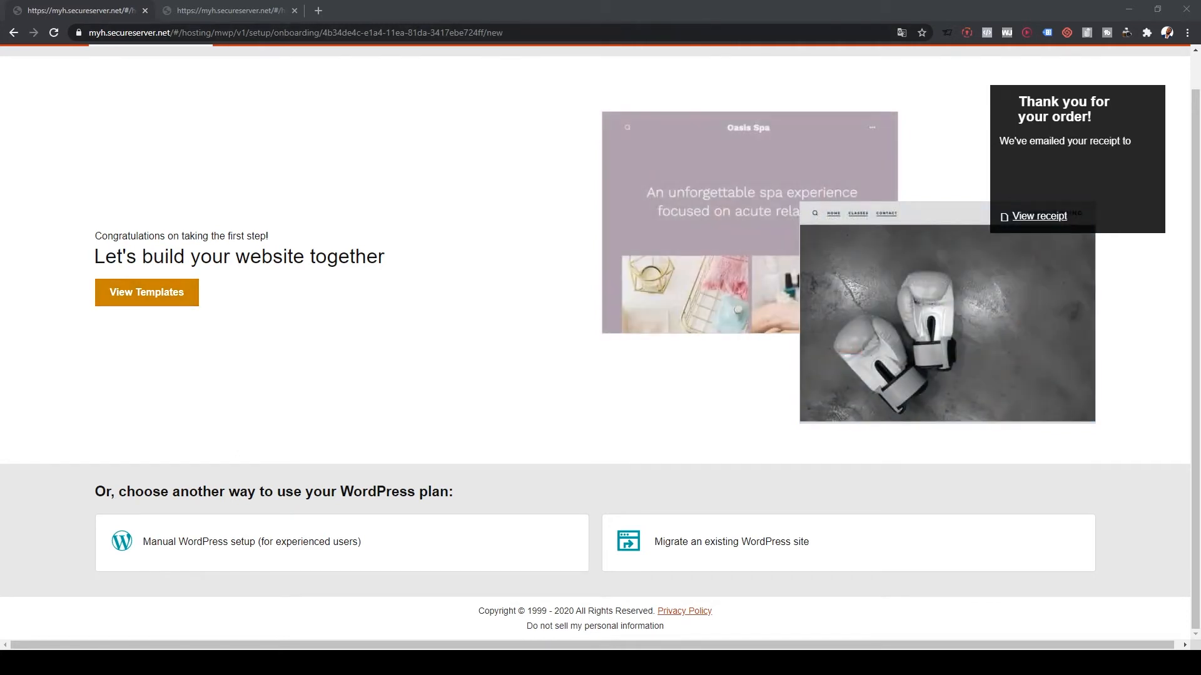
left_click(227, 10)
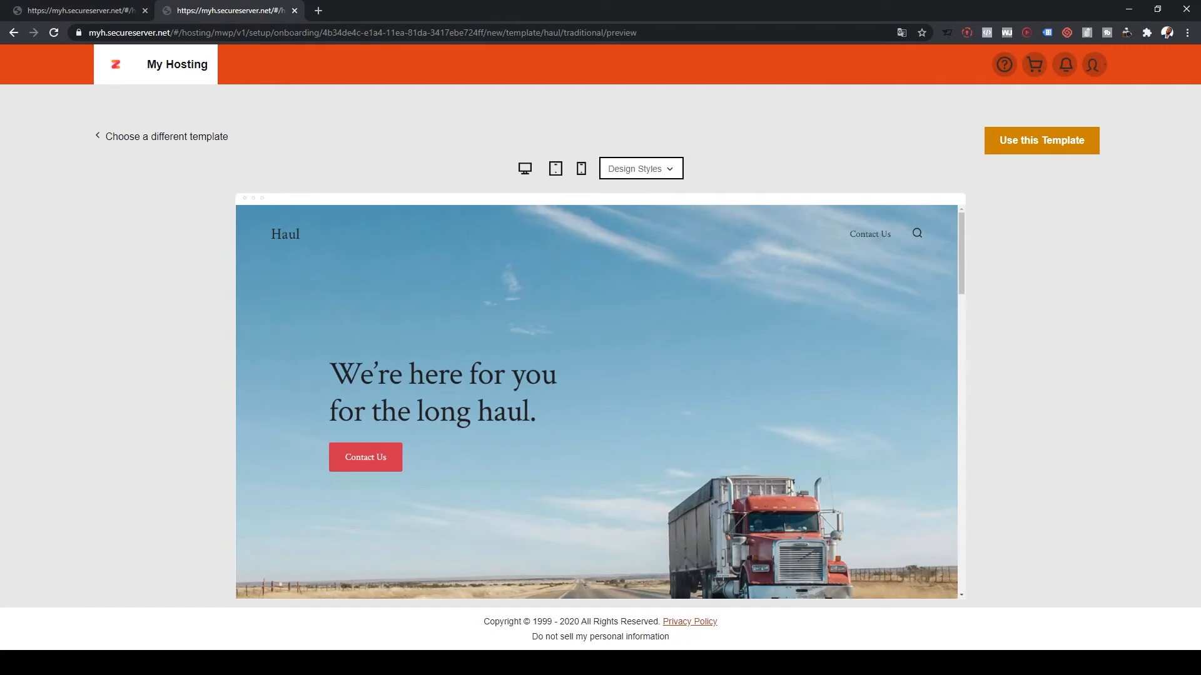
left_click(166, 136)
scroll(418, 325, "down", 20)
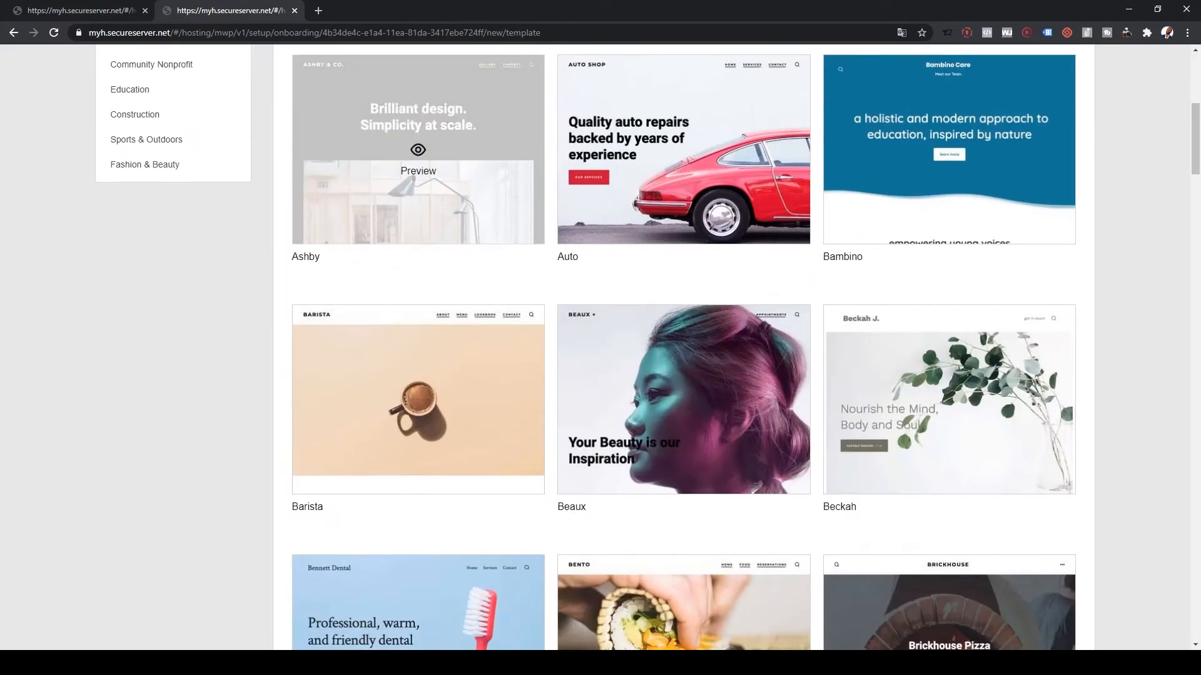
scroll(683, 376, "down", 12)
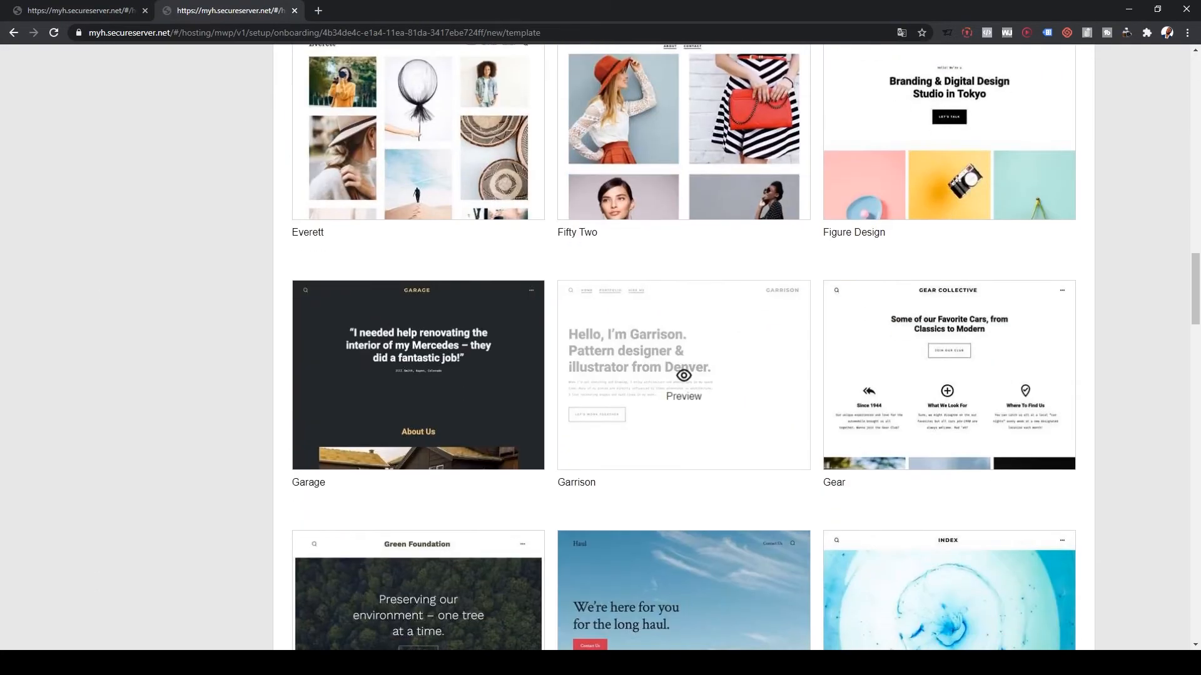
scroll(684, 438, "down", 7)
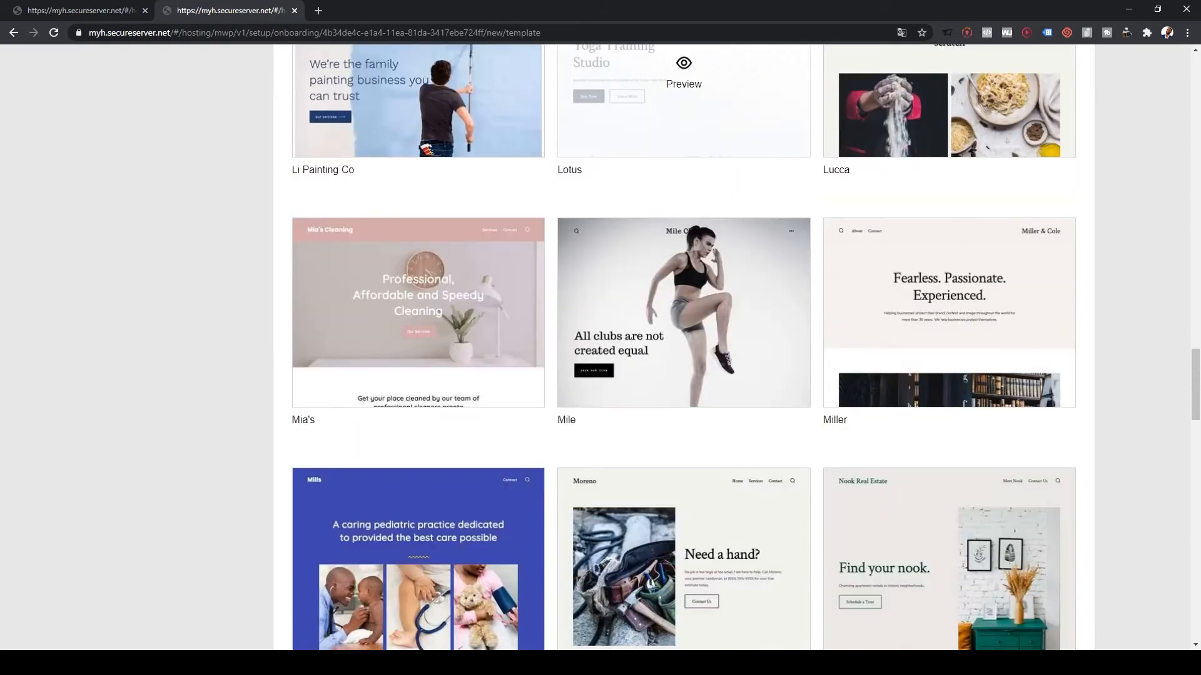
left_click(683, 251)
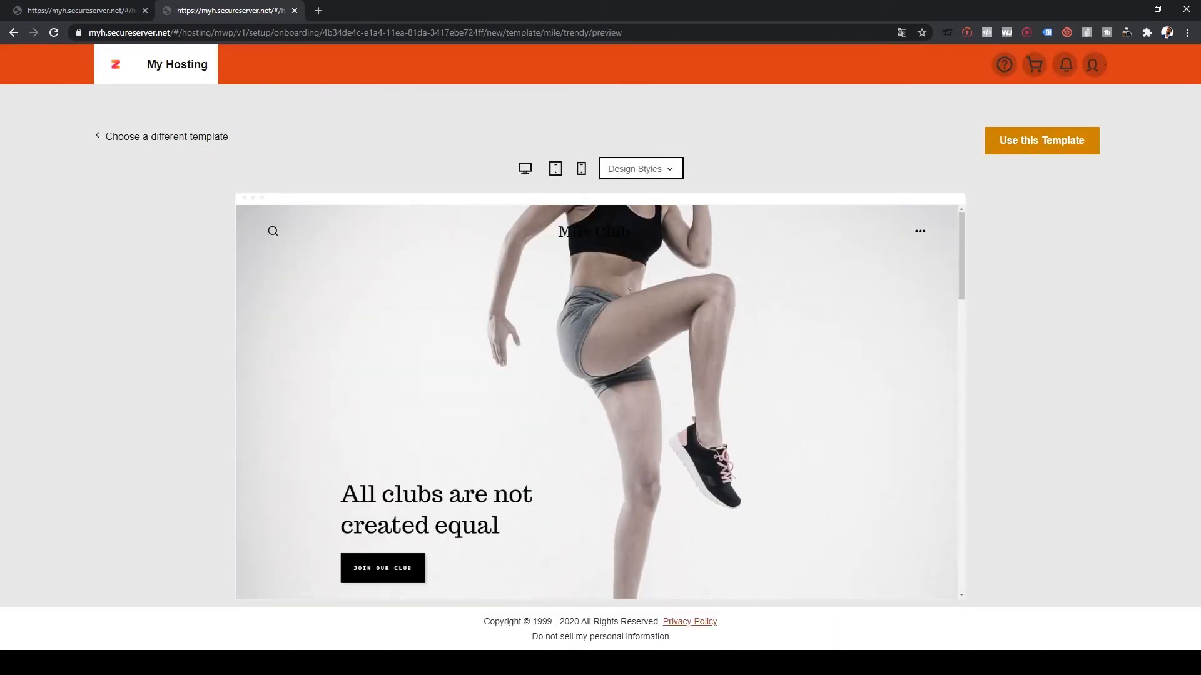
scroll(597, 401, "down", 10)
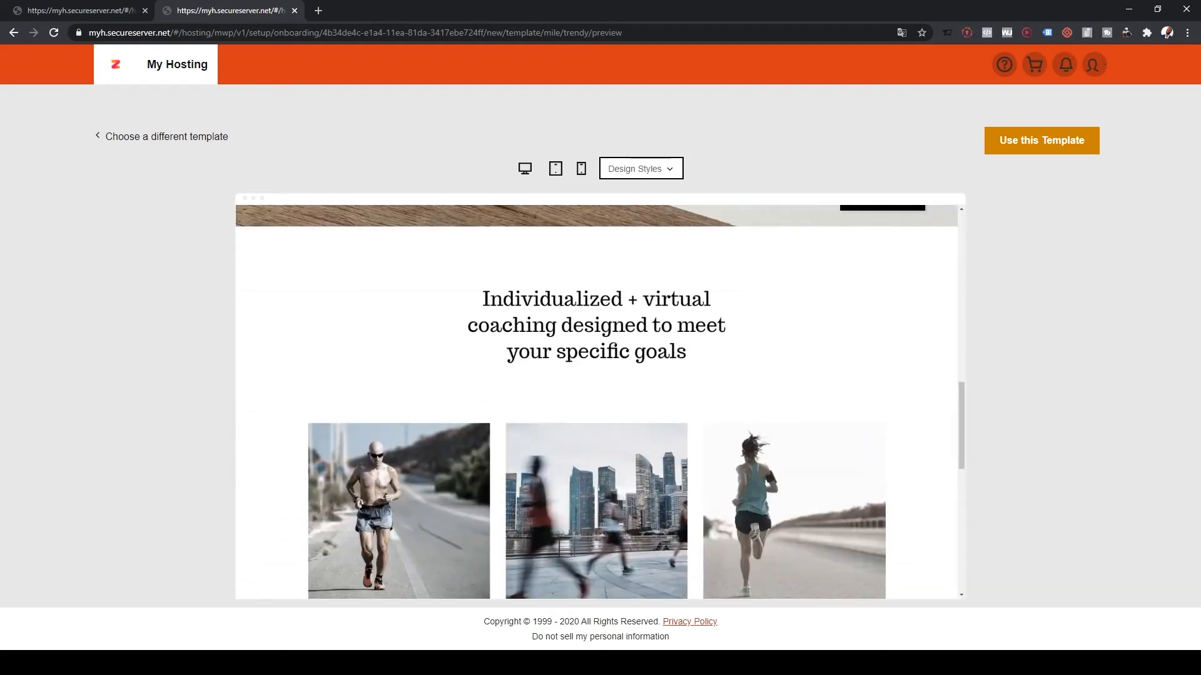
left_click(80, 11)
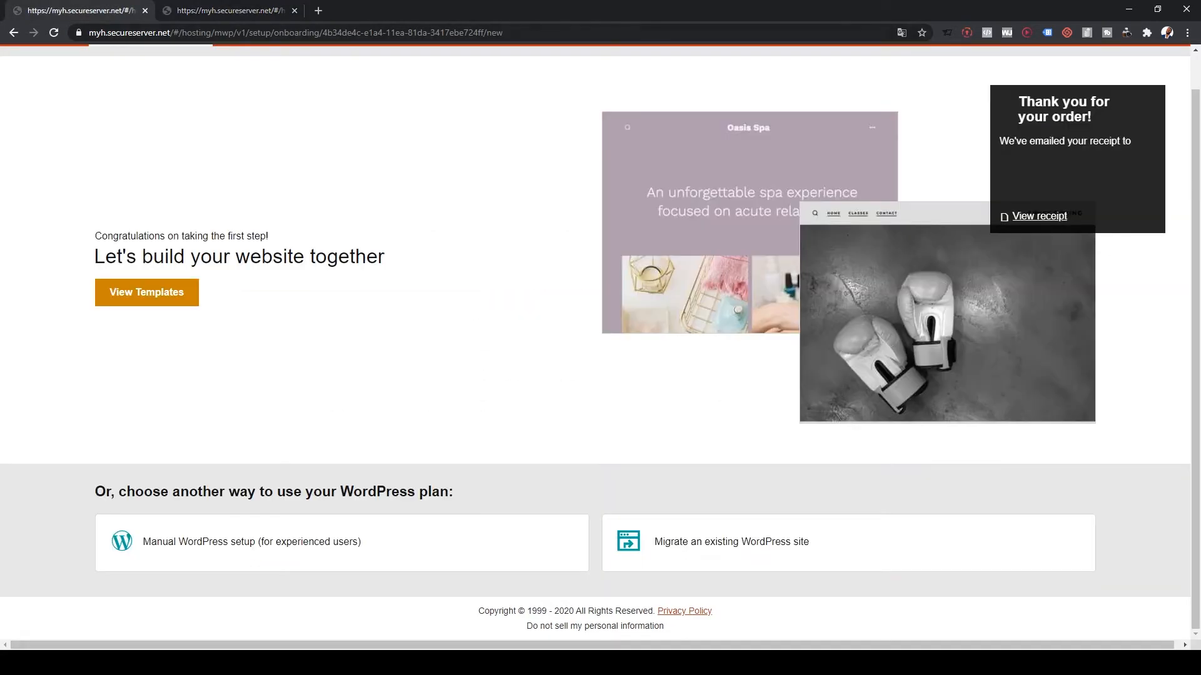
scroll(596, 338, "up", 1)
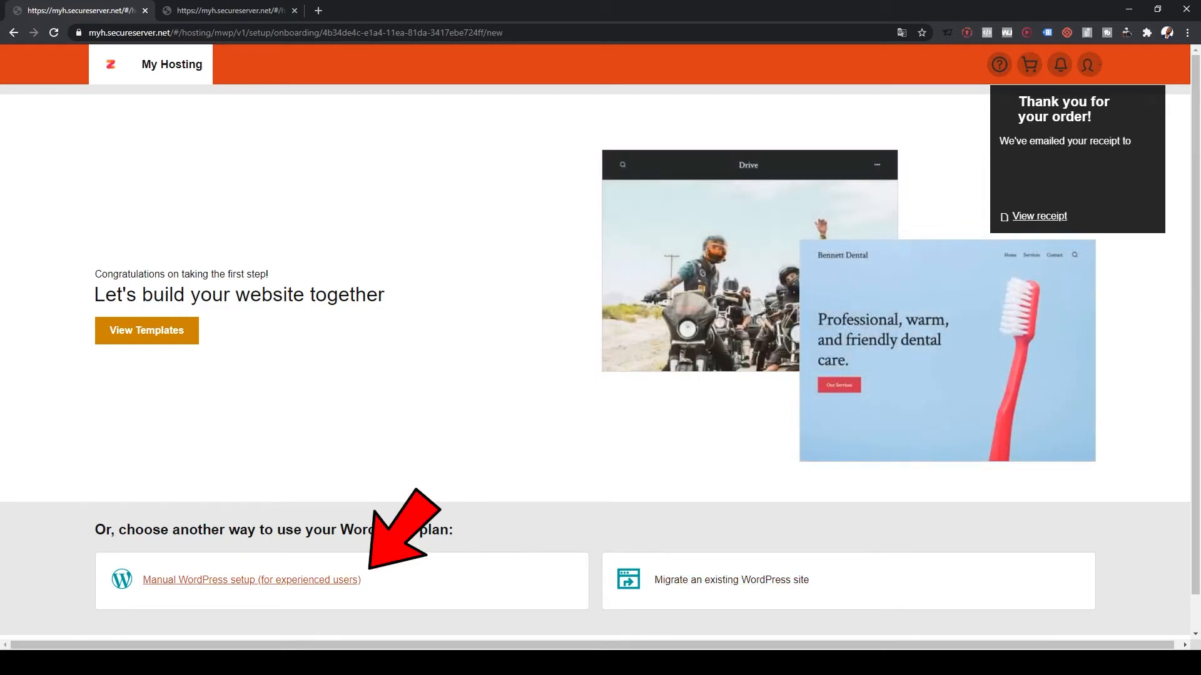
- Choose manual WordPress setup and create the WordPress username and password login
left_click(338, 580)
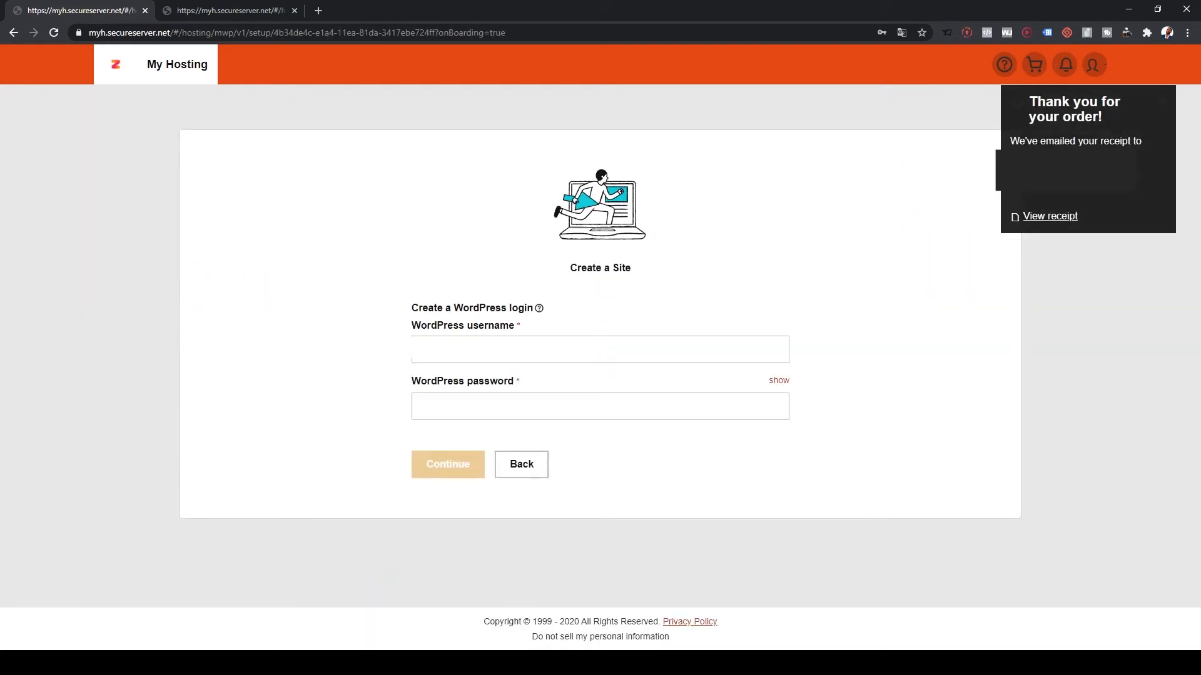
left_click(599, 350)
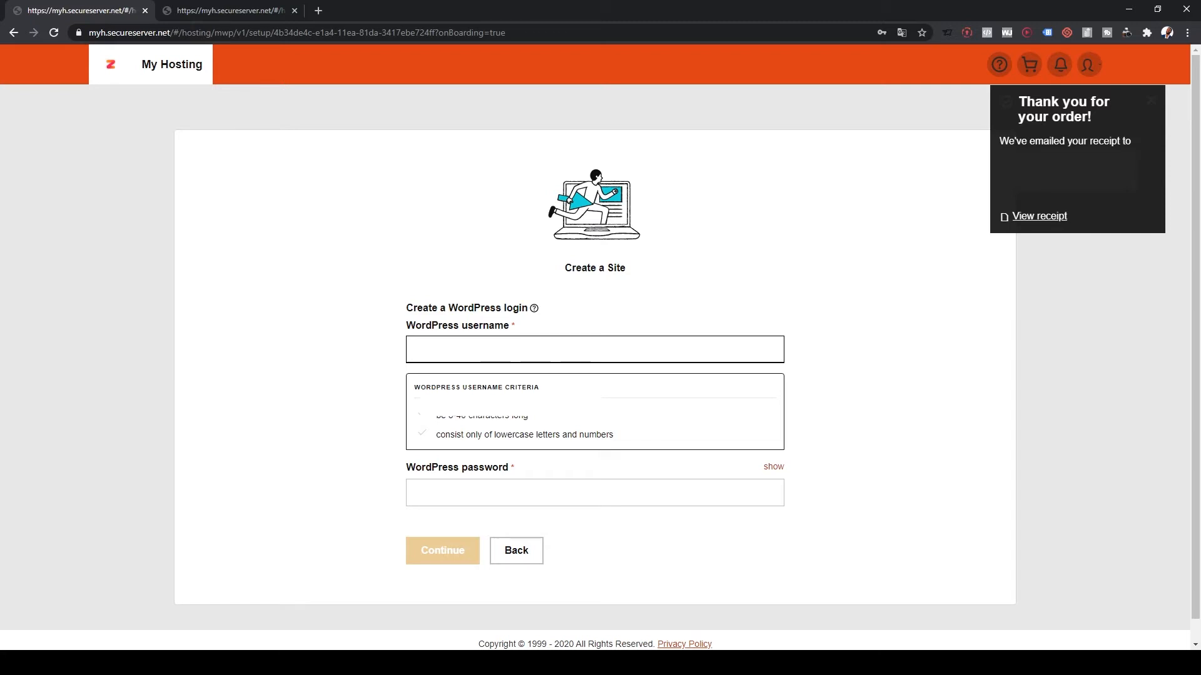
left_click(438, 493)
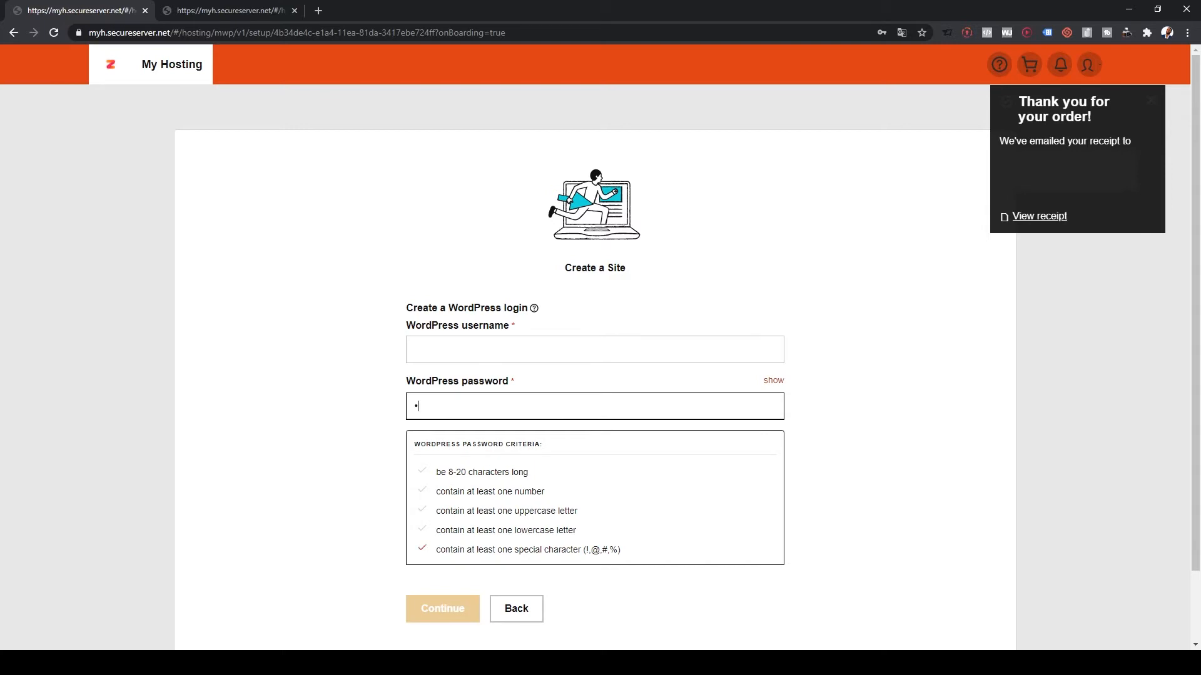
key("ctrl+v")
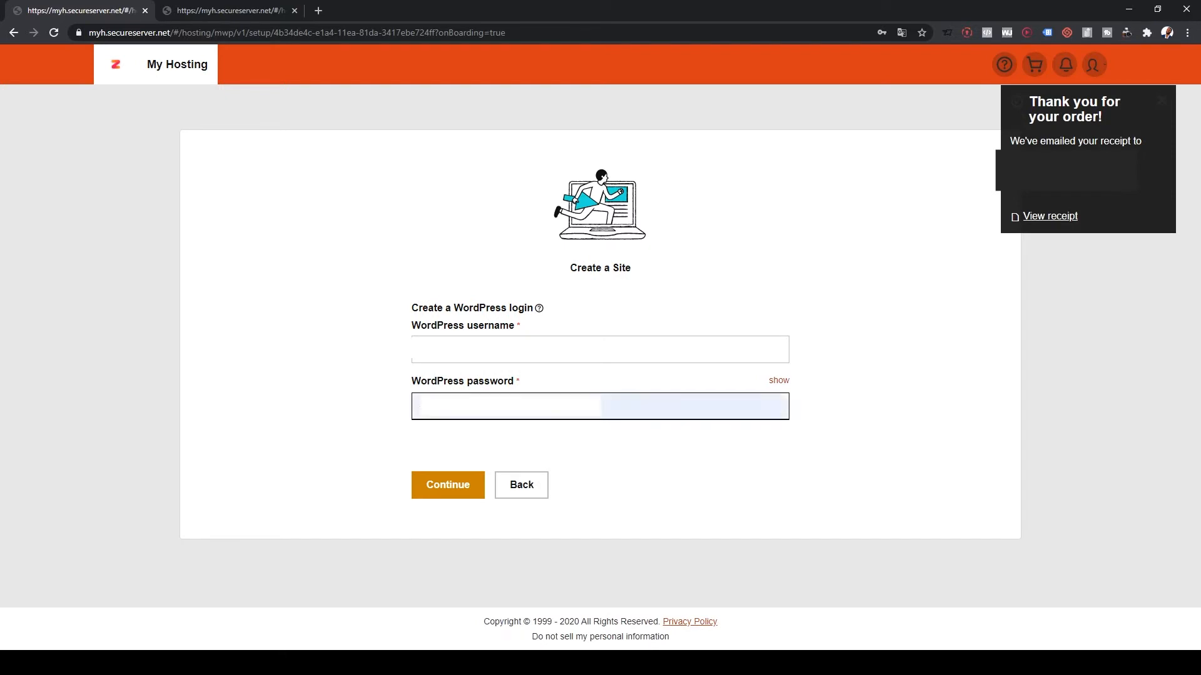
key("Tab")
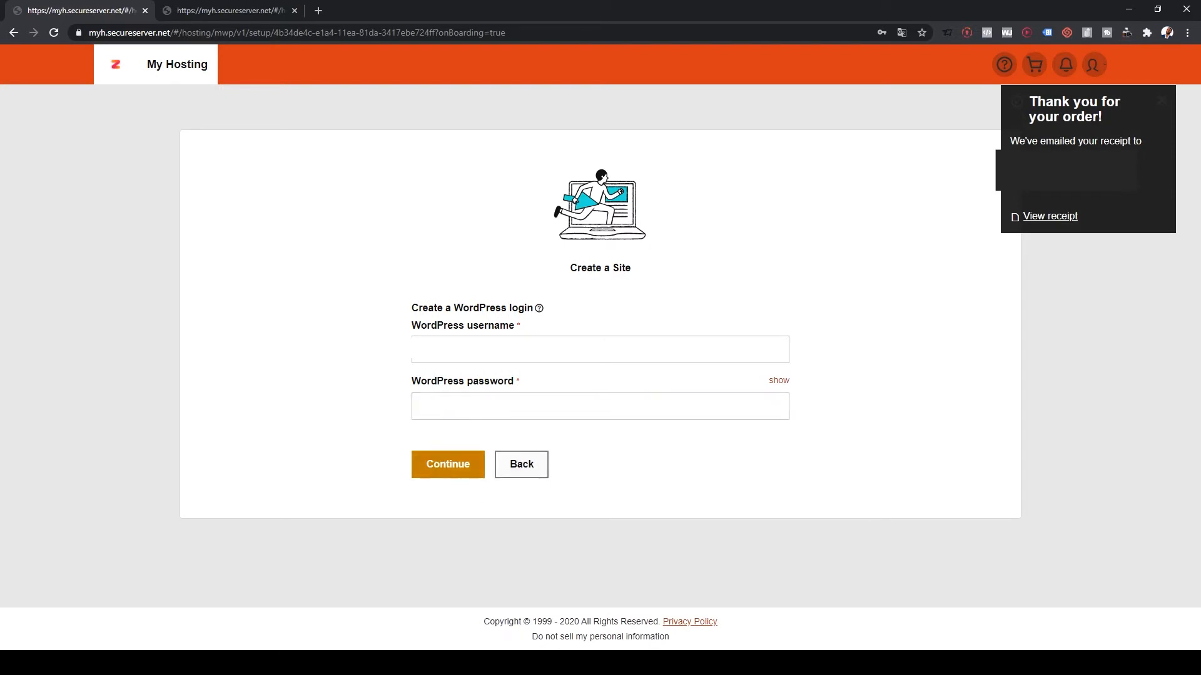
left_click(448, 464)
scroll(448, 463, "down", 3)
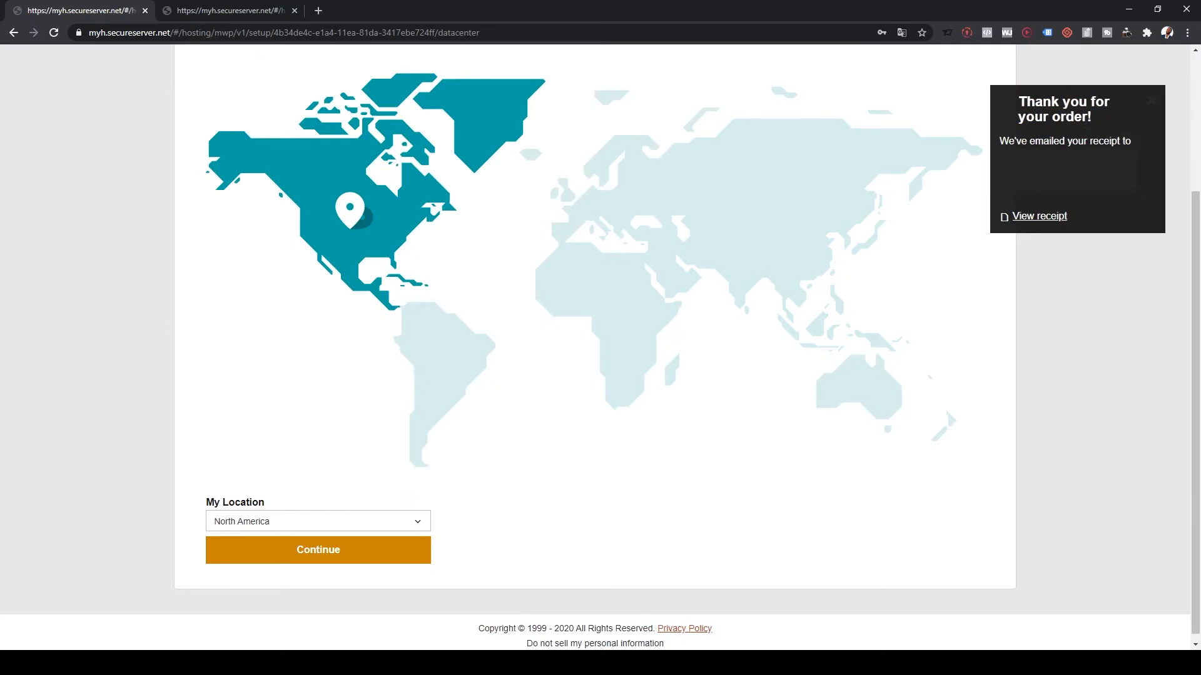
scroll(448, 375, "up", 3)
- Try South America, Africa and Asia, keep North America, create the site, open its dashboard
scroll(376, 351, "down", 1)
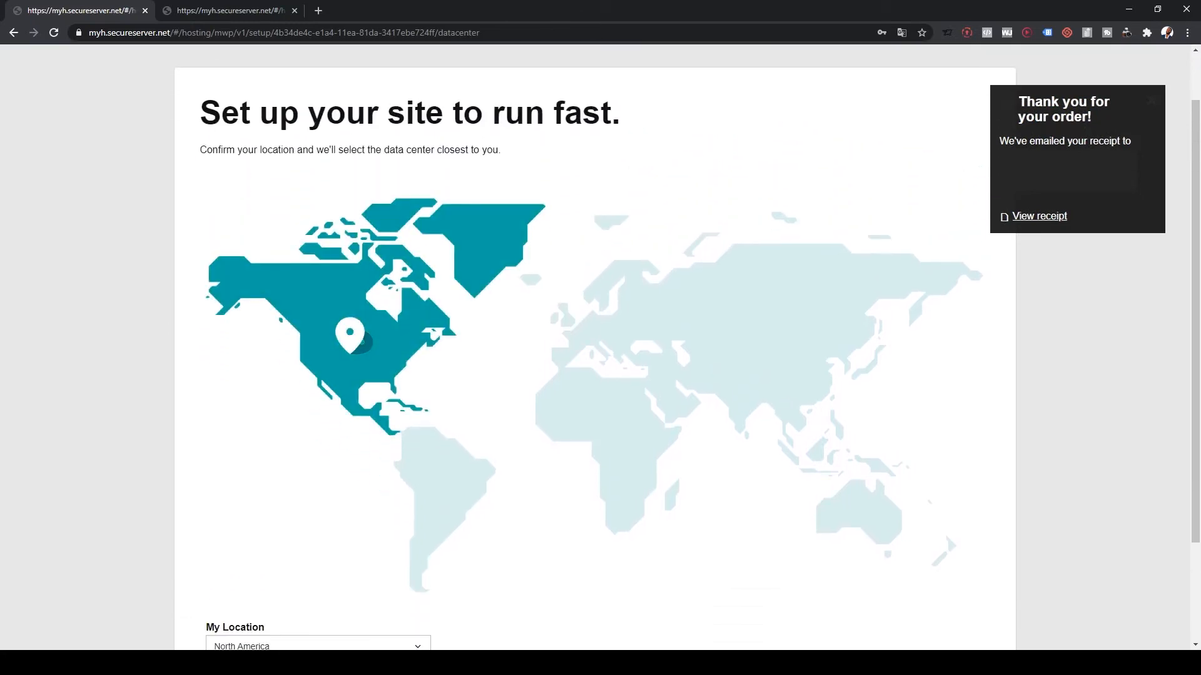
scroll(600, 350, "down", 2)
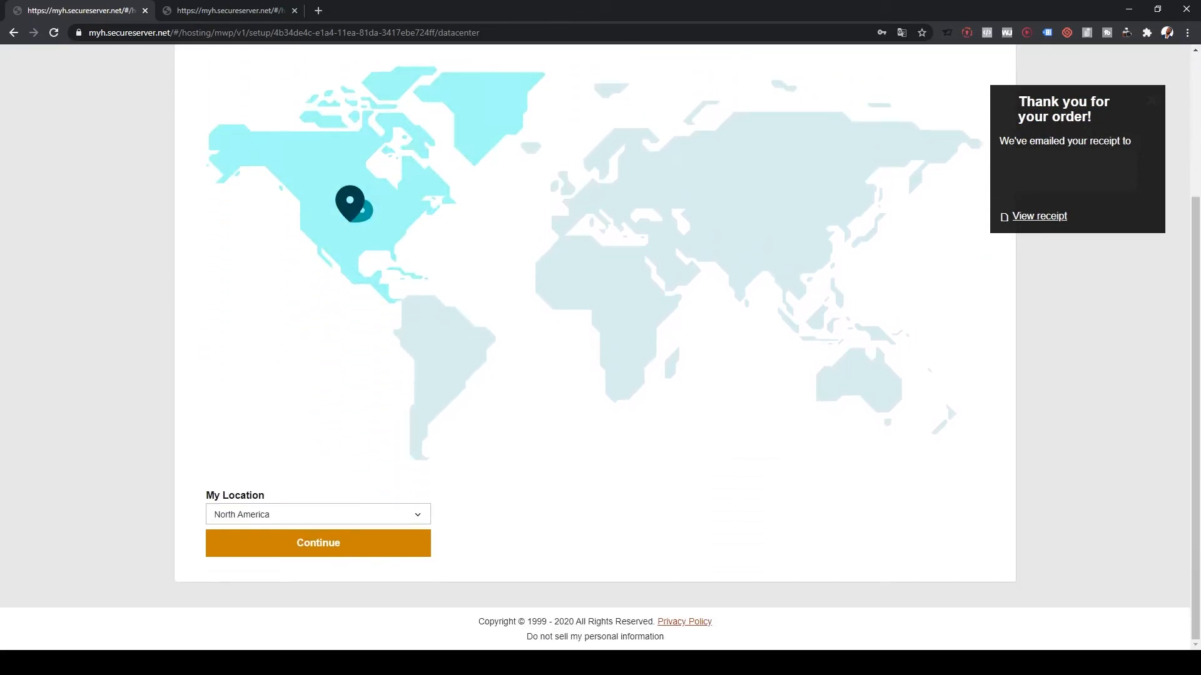
scroll(595, 348, "up", 3)
scroll(595, 348, "down", 3)
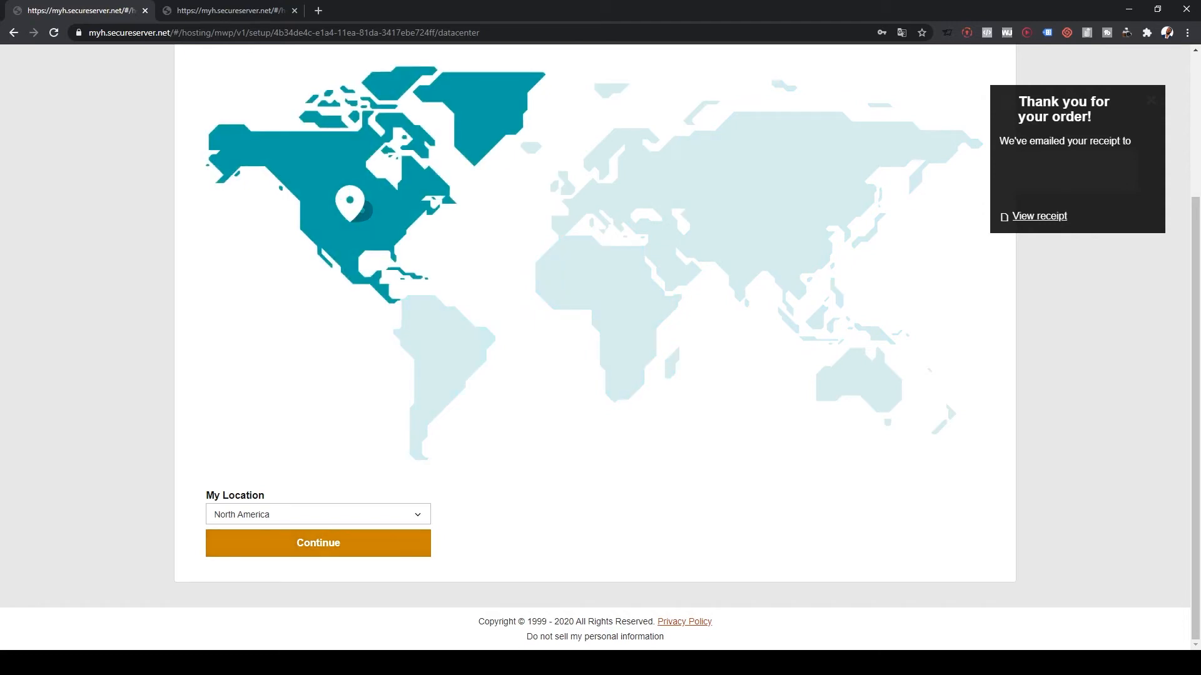
left_click(318, 515)
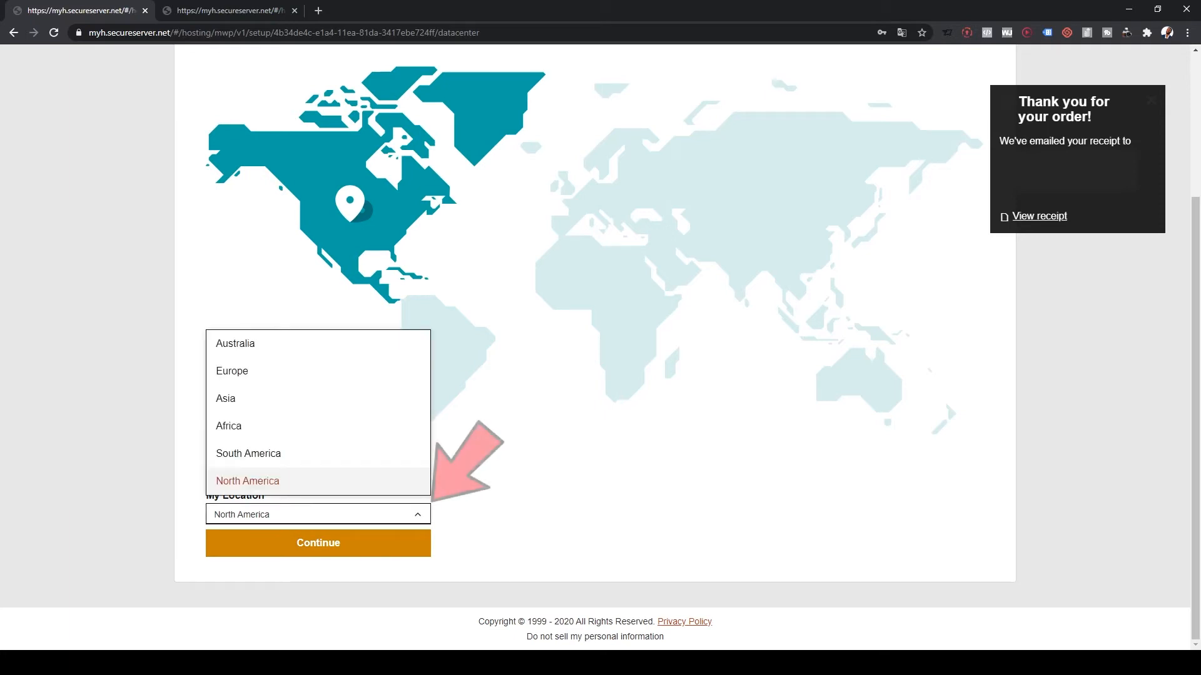
left_click(318, 481)
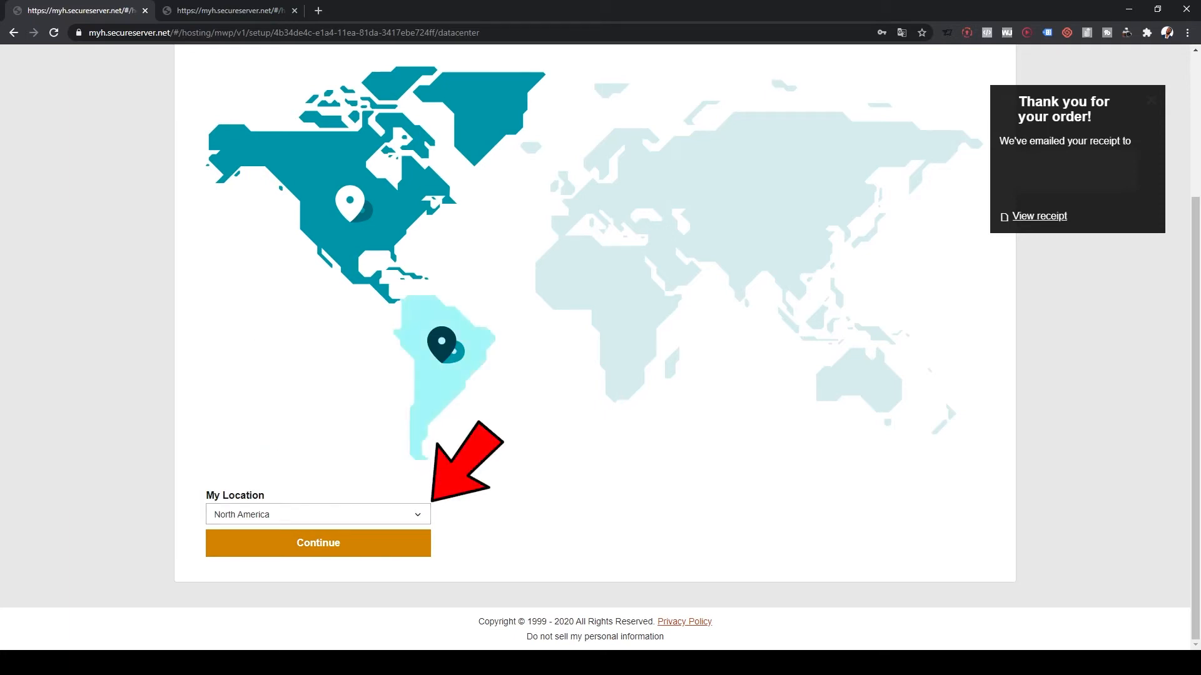
left_click(443, 357)
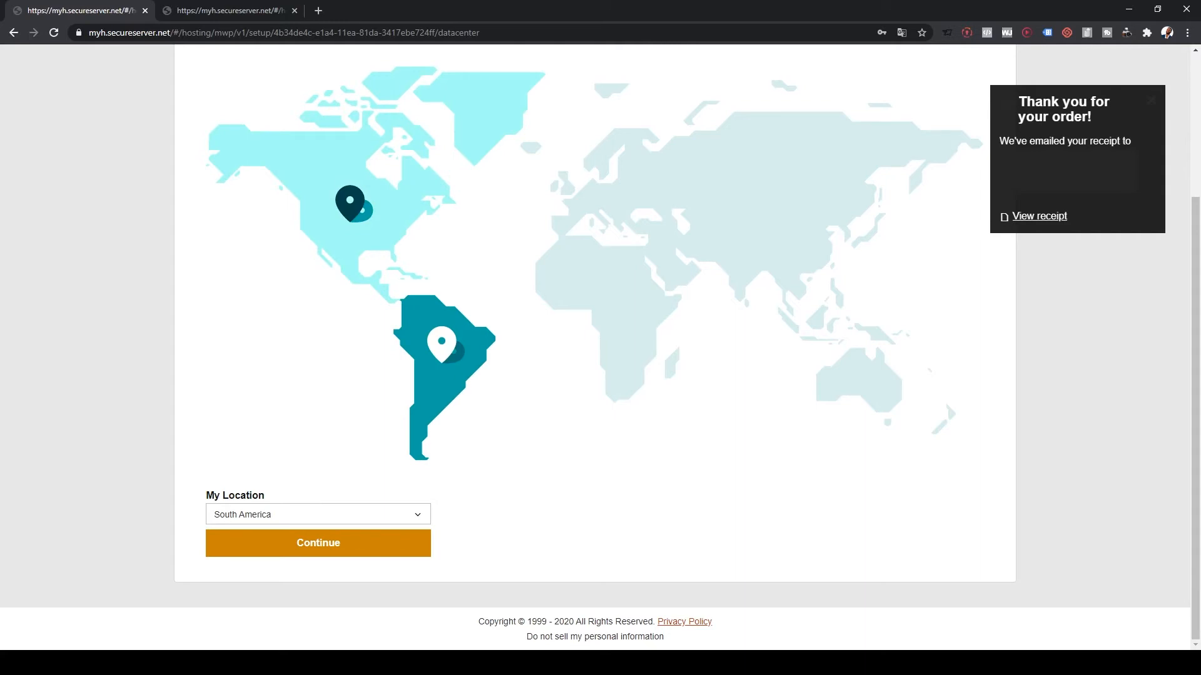
left_click(350, 207)
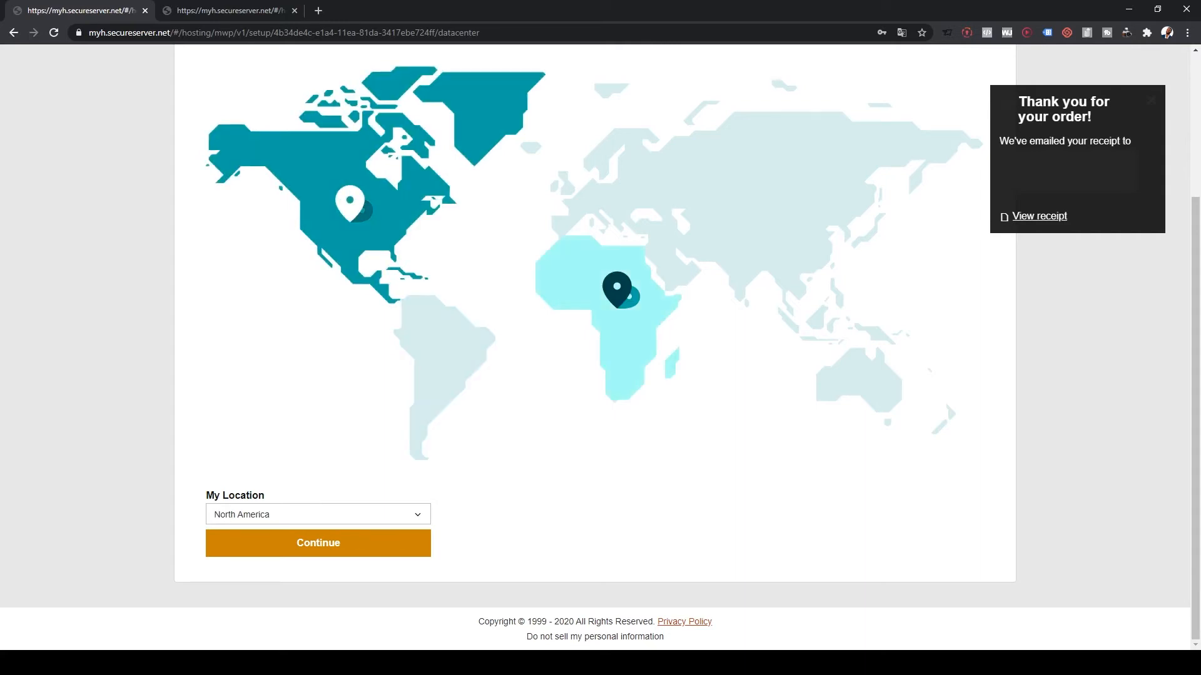
left_click(615, 293)
left_click(767, 214)
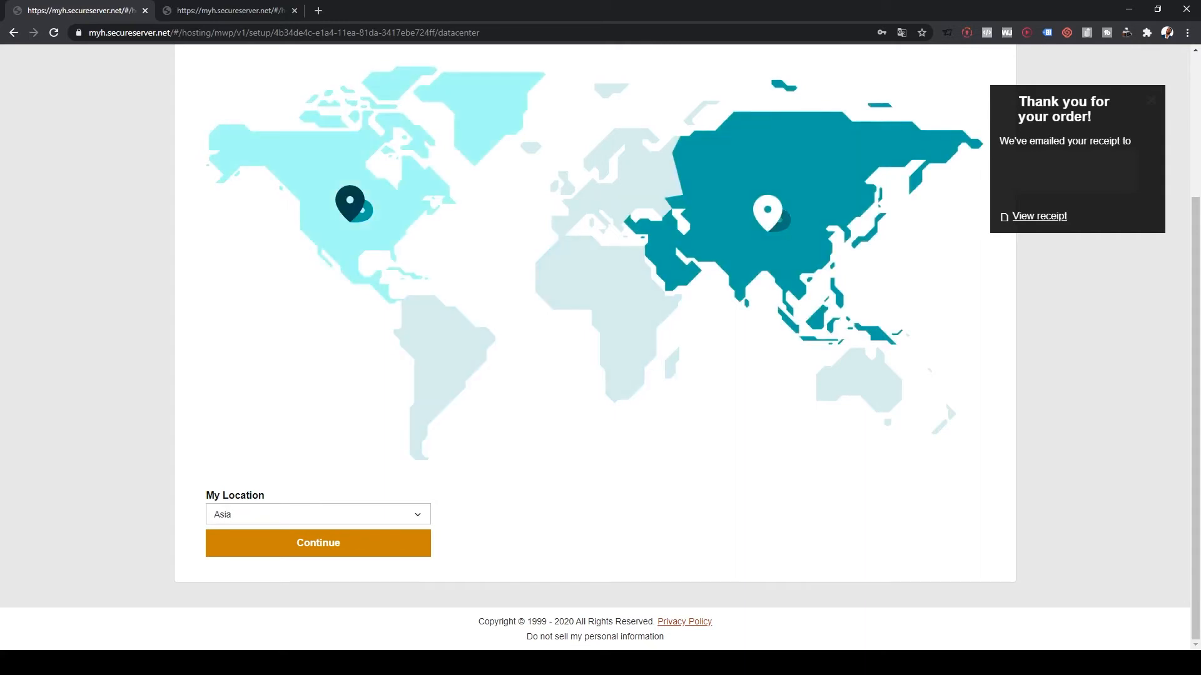
left_click(351, 207)
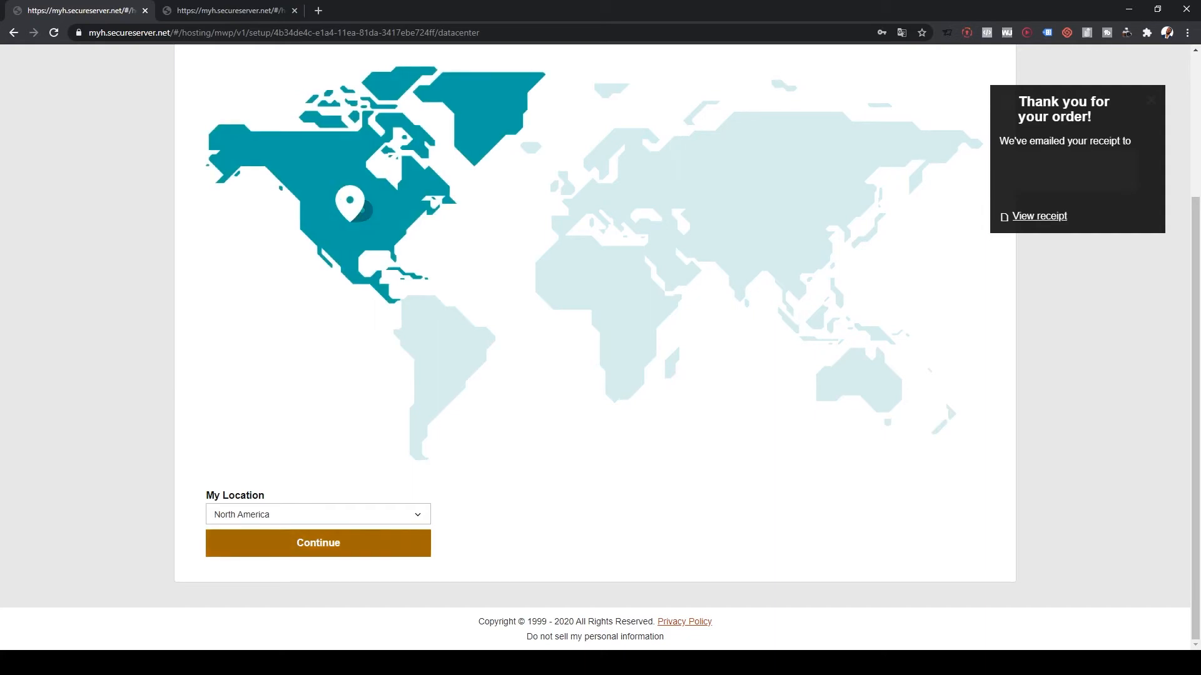
left_click(318, 543)
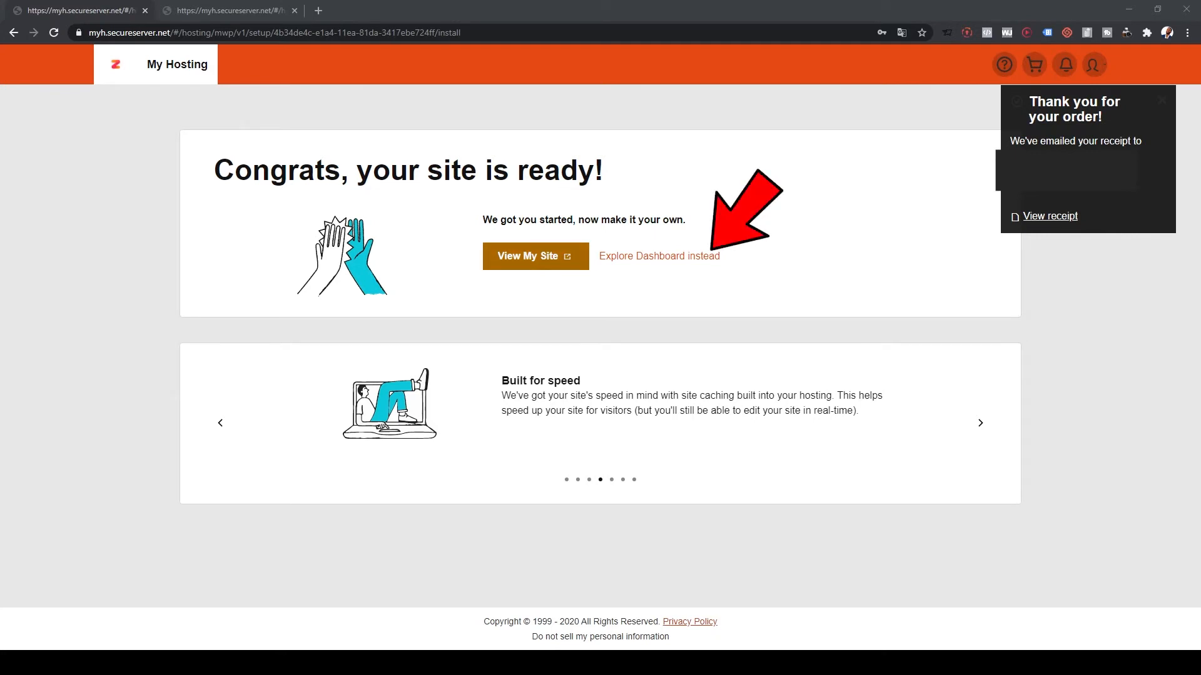
left_click(535, 256)
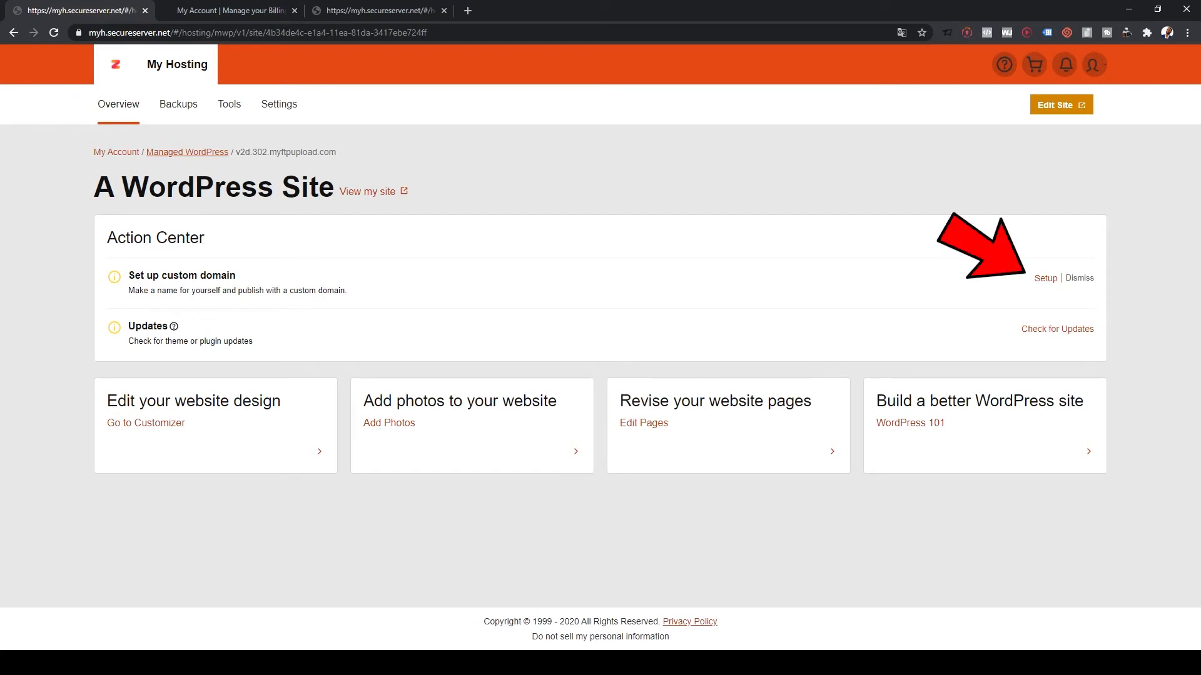
- Set up a custom domain, choosing bestwebsite2019.com and attaching it as primary
left_click(1046, 278)
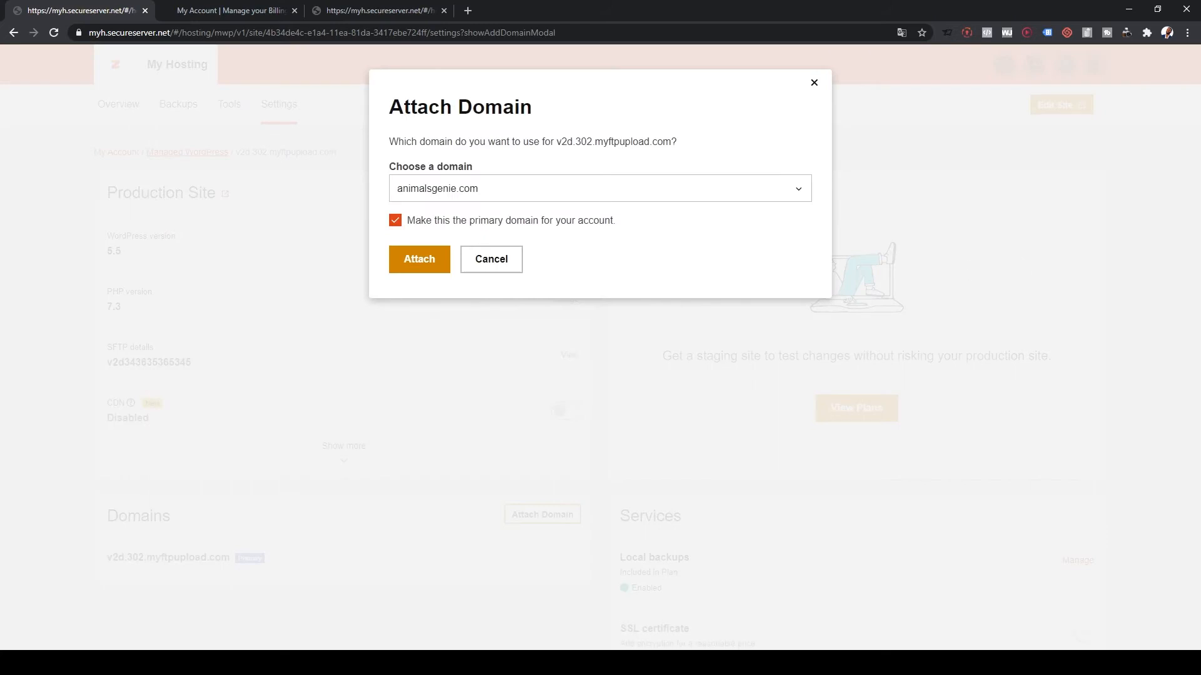
left_click(601, 188)
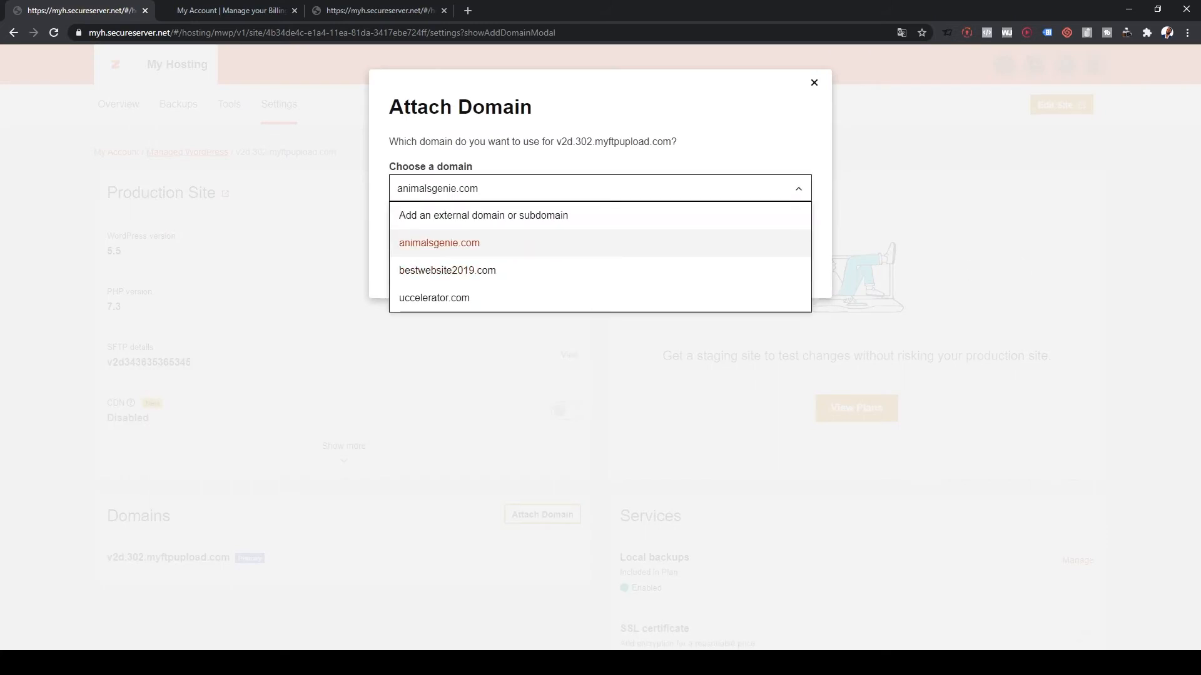
left_click(447, 271)
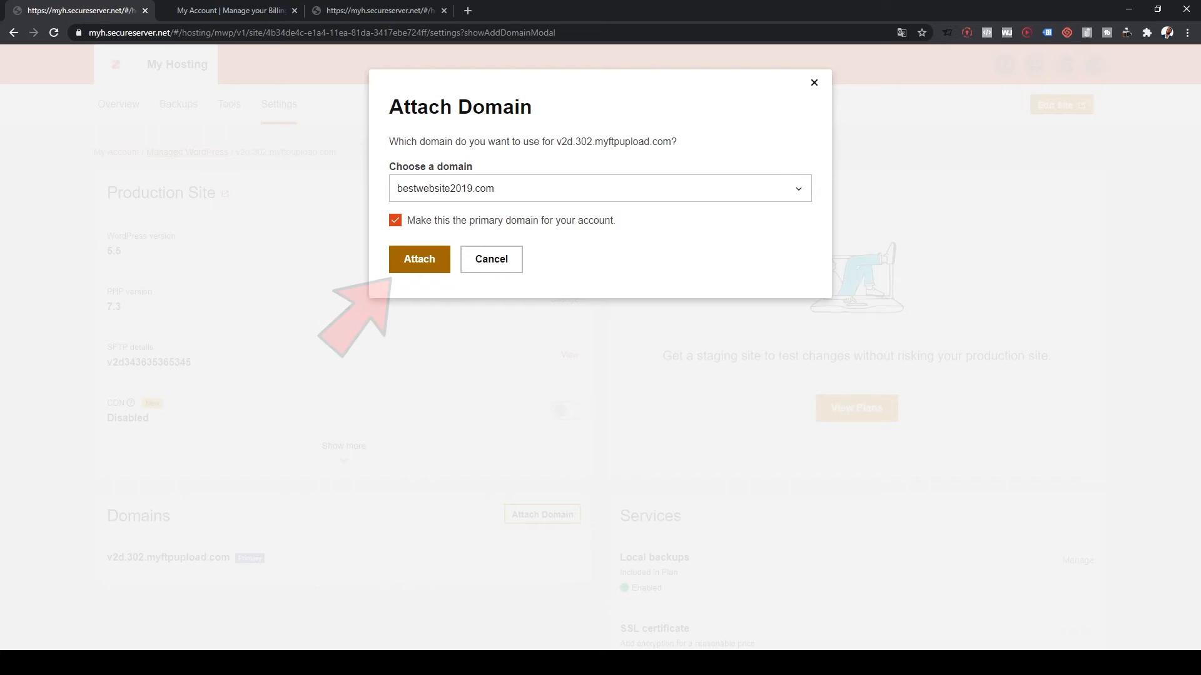
left_click(420, 260)
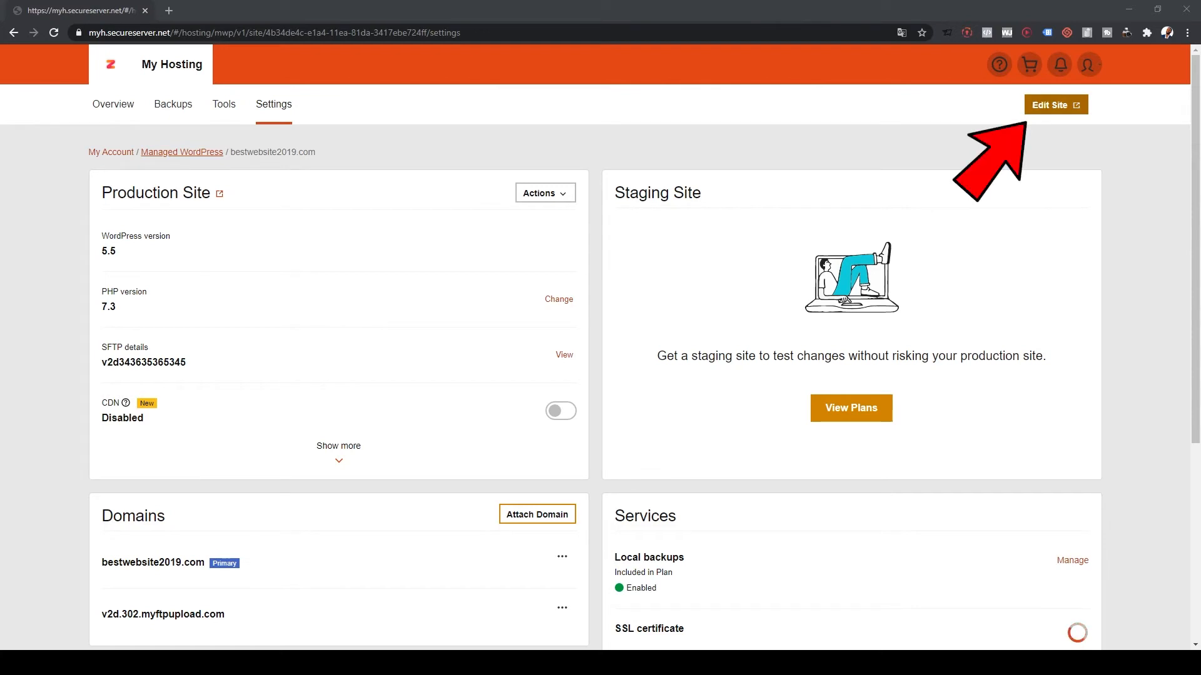
- Use Edit Site to reach the AWordPressSite dashboard at bestwebsite2019.com/wp-admin
left_click(1055, 104)
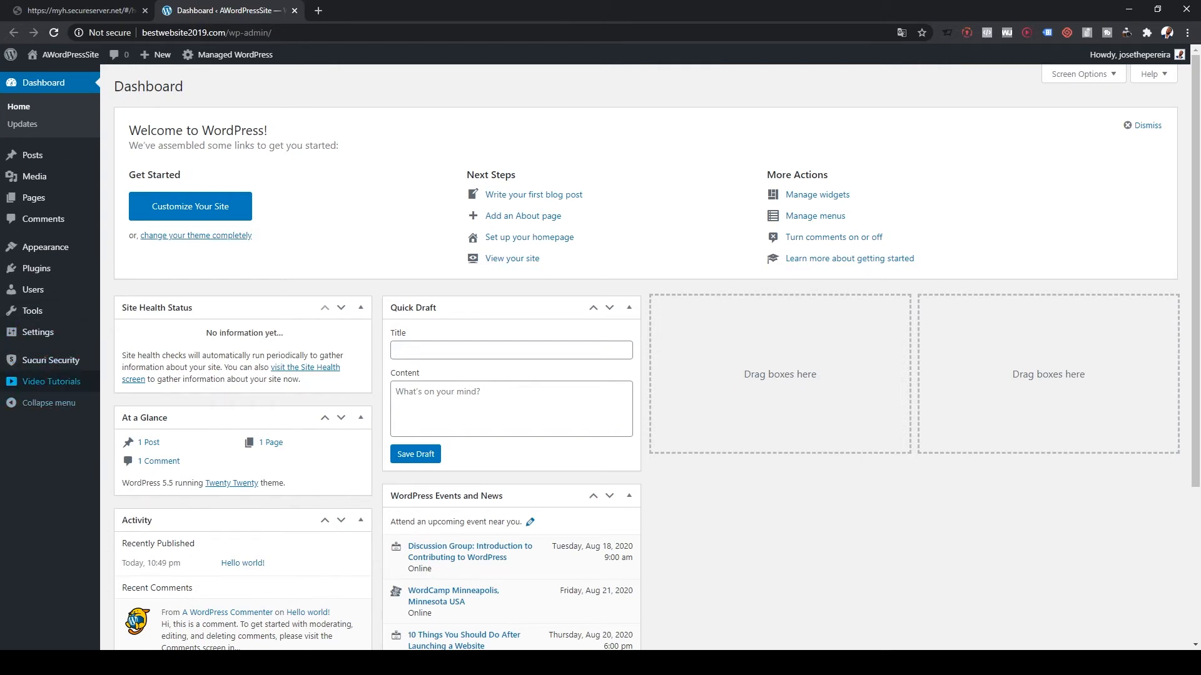
mouse_move(50, 360)
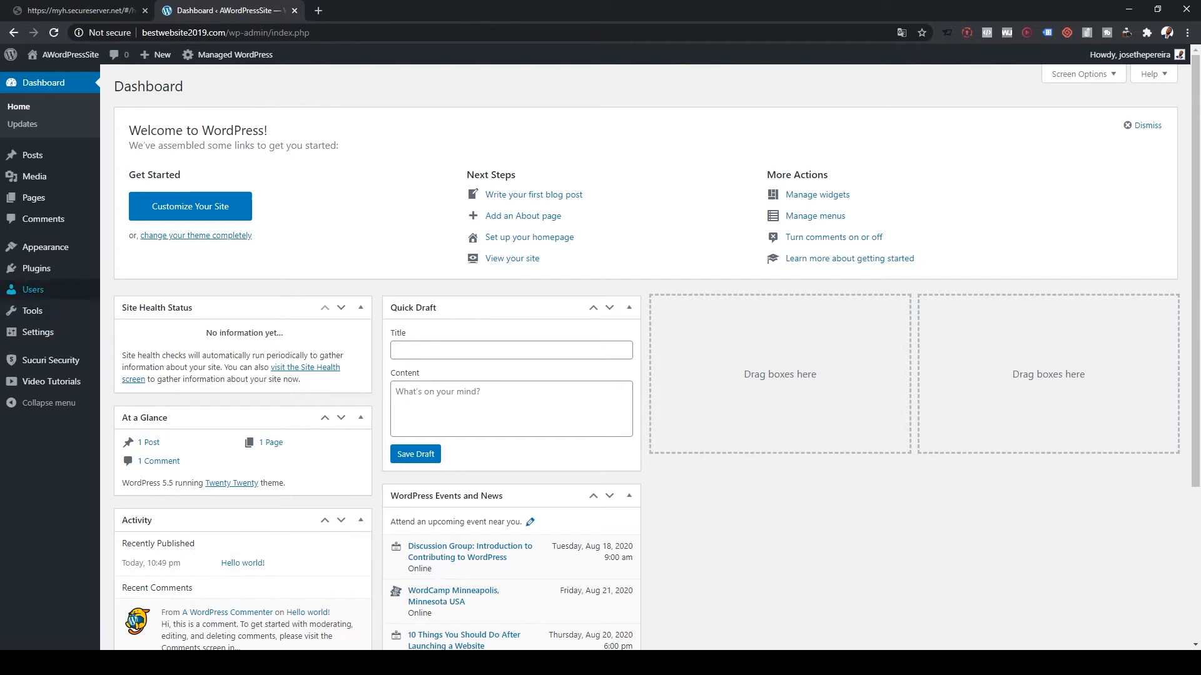
- Search Plugins > Add New and activate Elementor Page Builder (v2.9.14)
mouse_move(36, 268)
left_click(126, 288)
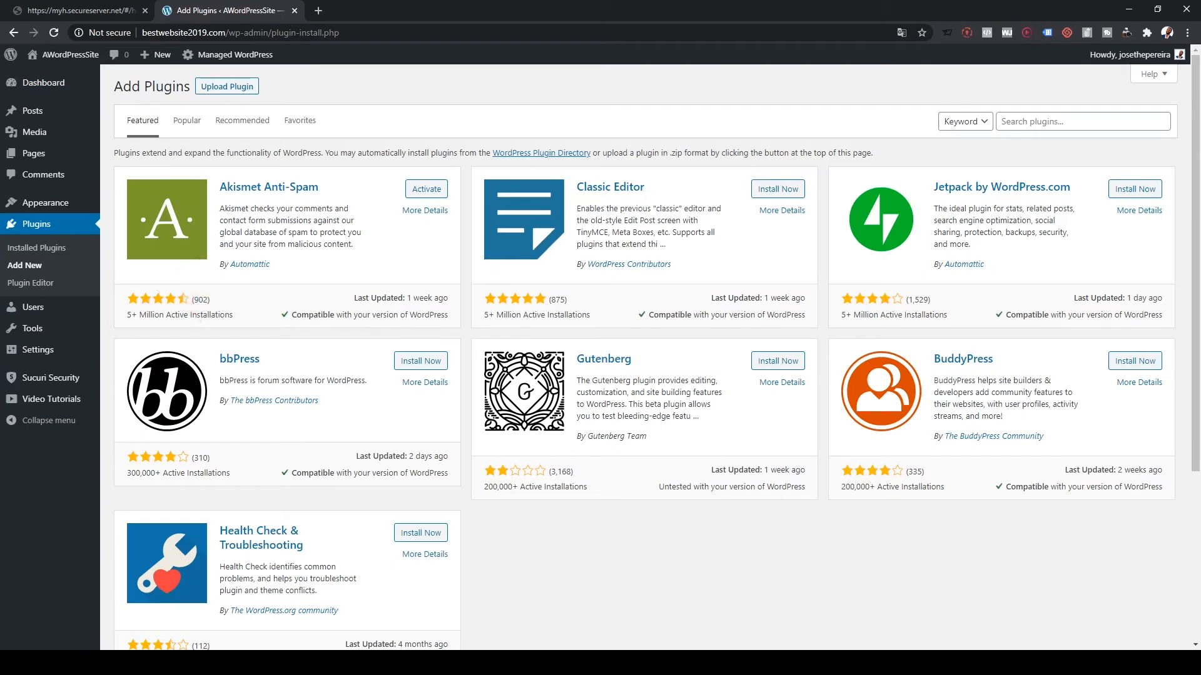
left_click(1083, 121)
type("a")
type("lementor")
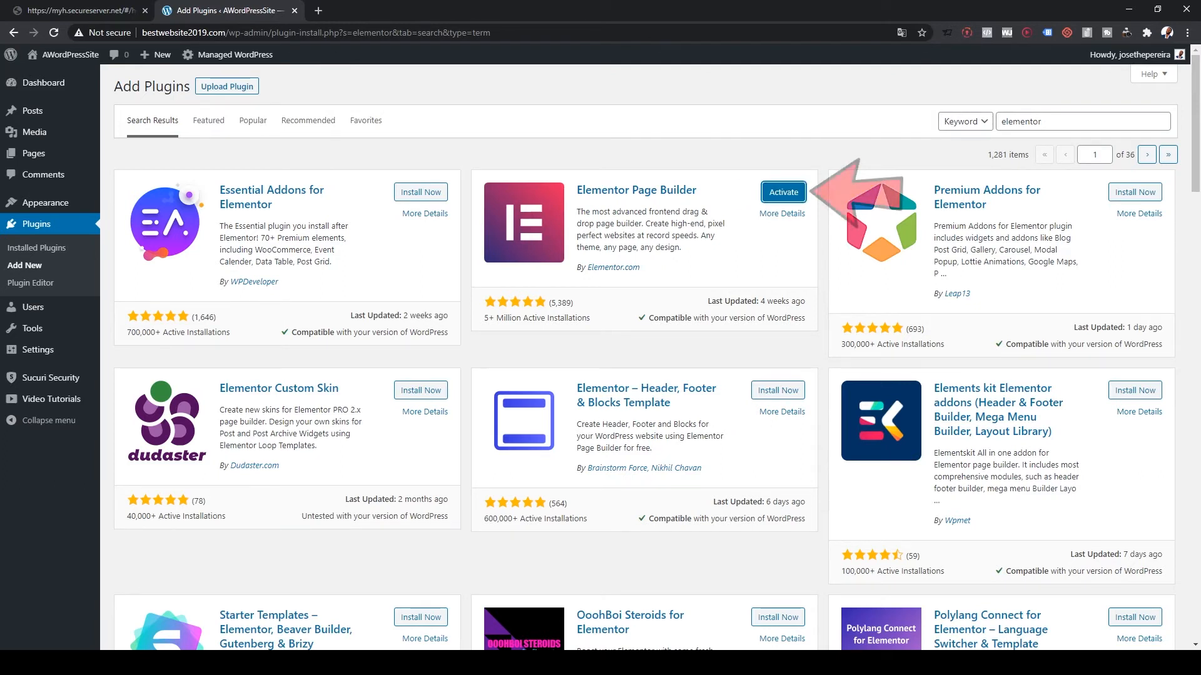
left_click(783, 192)
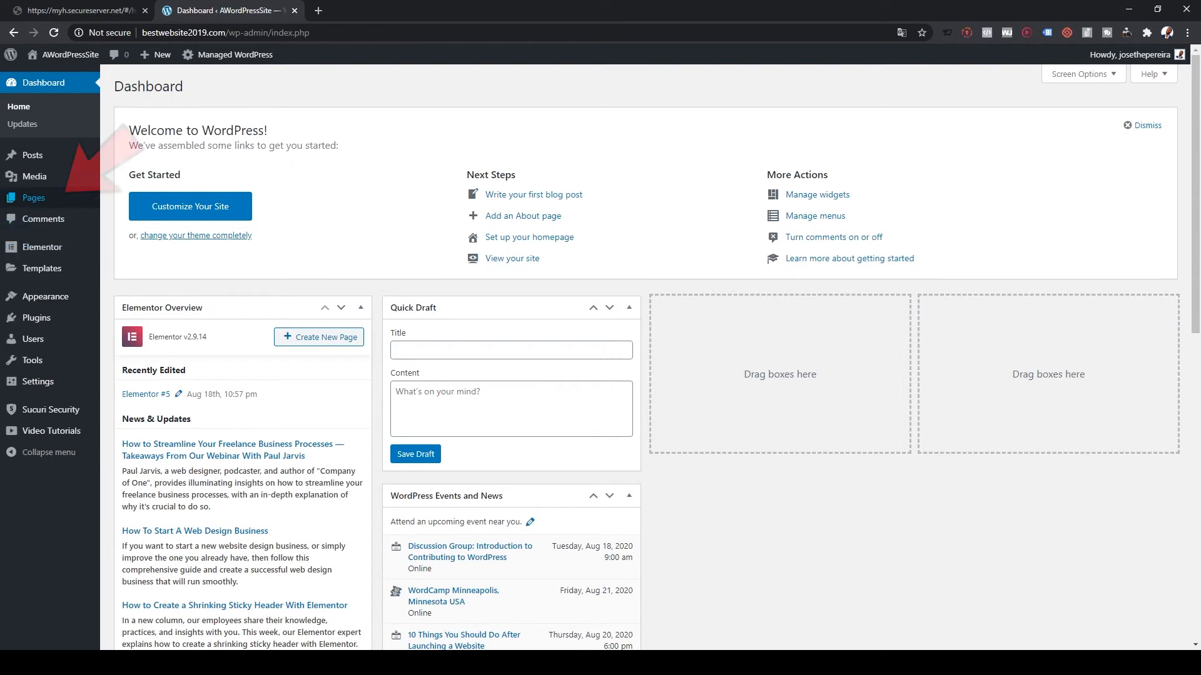
mouse_move(34, 198)
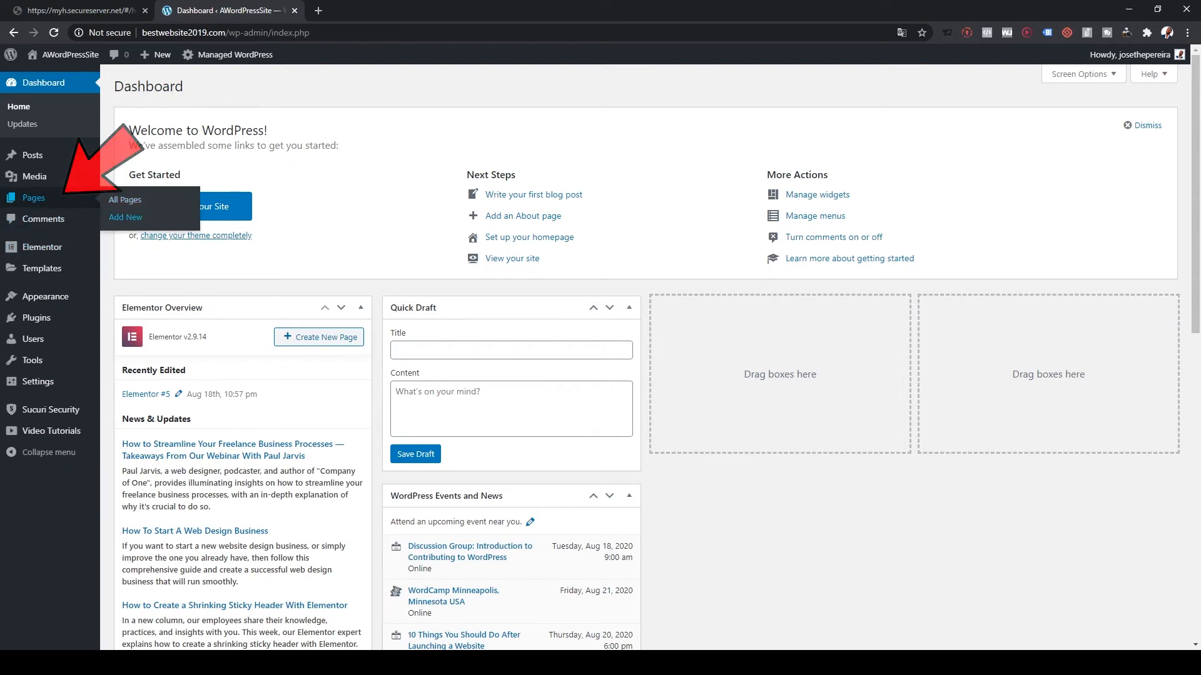
- Create a new page titled 'Home' and publish it
left_click(125, 217)
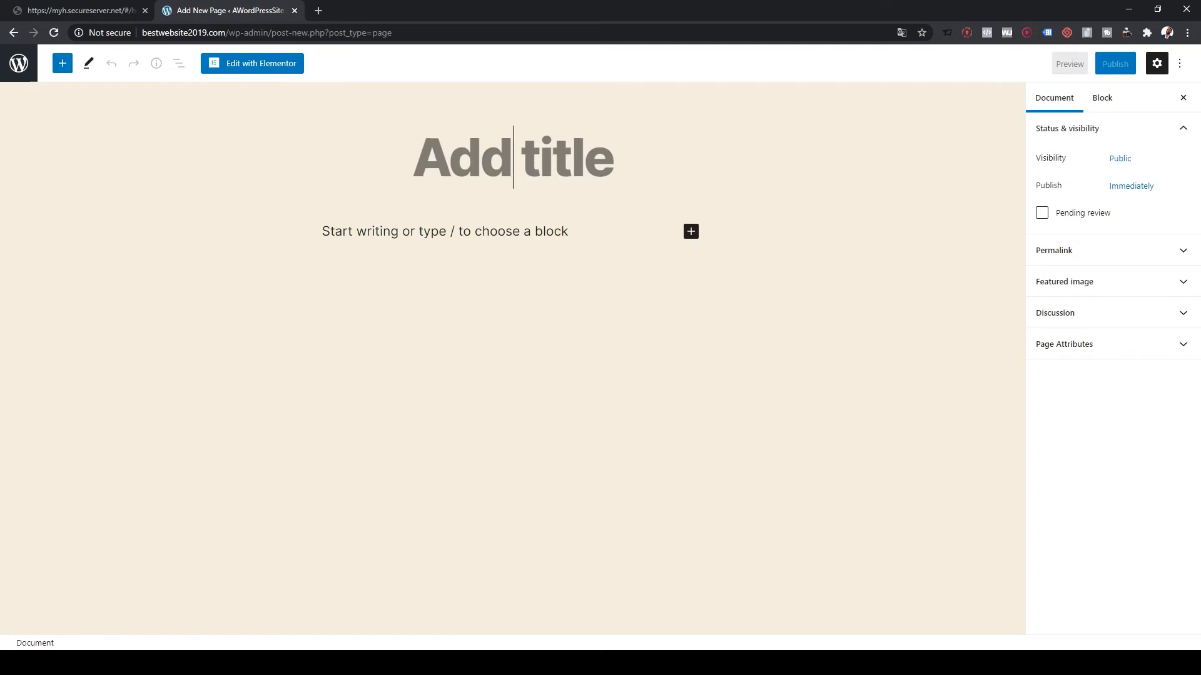
type("Home")
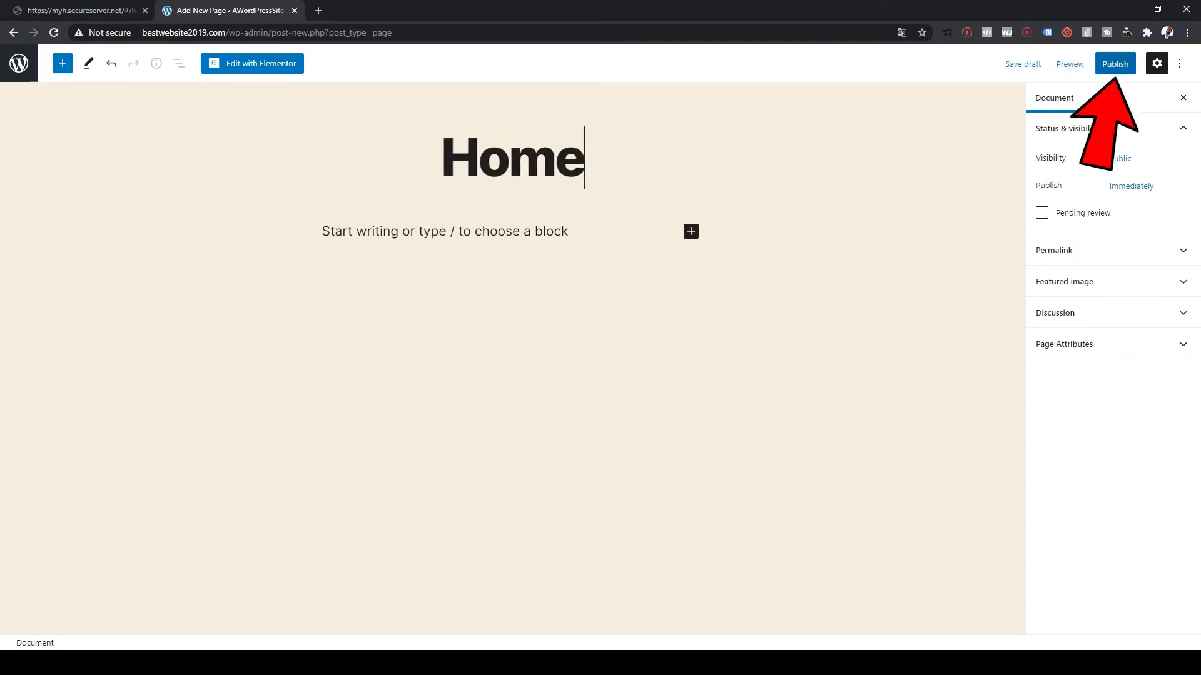
left_click(1115, 63)
left_click(1081, 64)
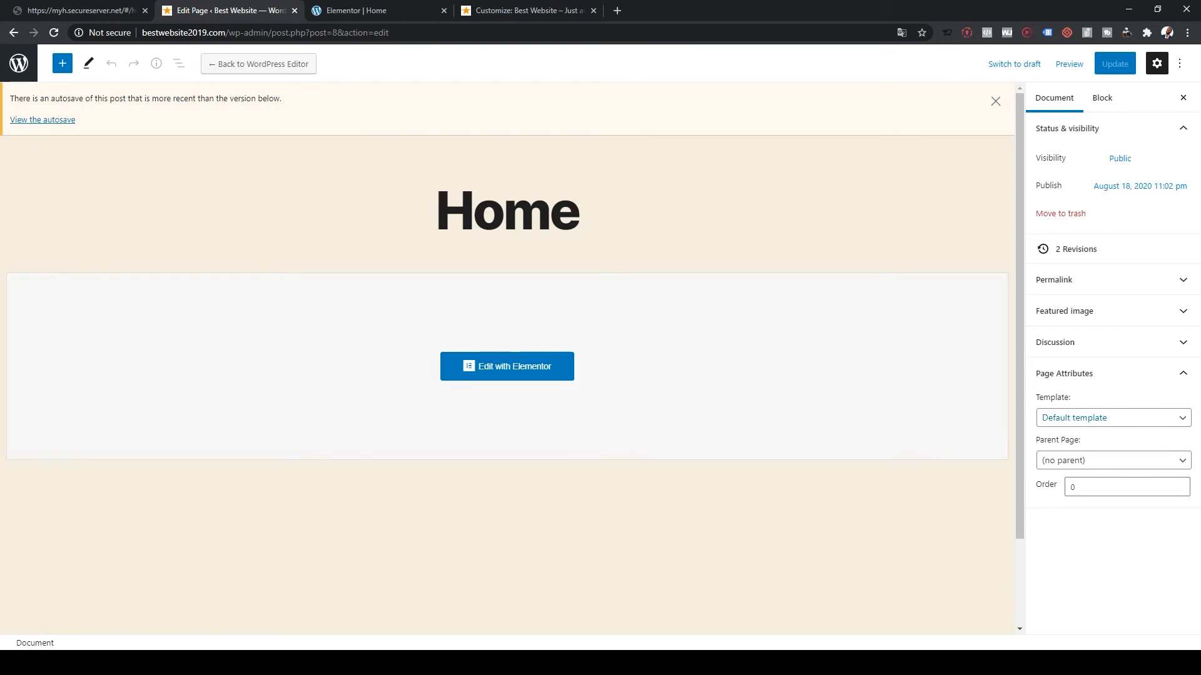
- Set the Home page's template to Elementor Full Width and update the page
left_click(1113, 417)
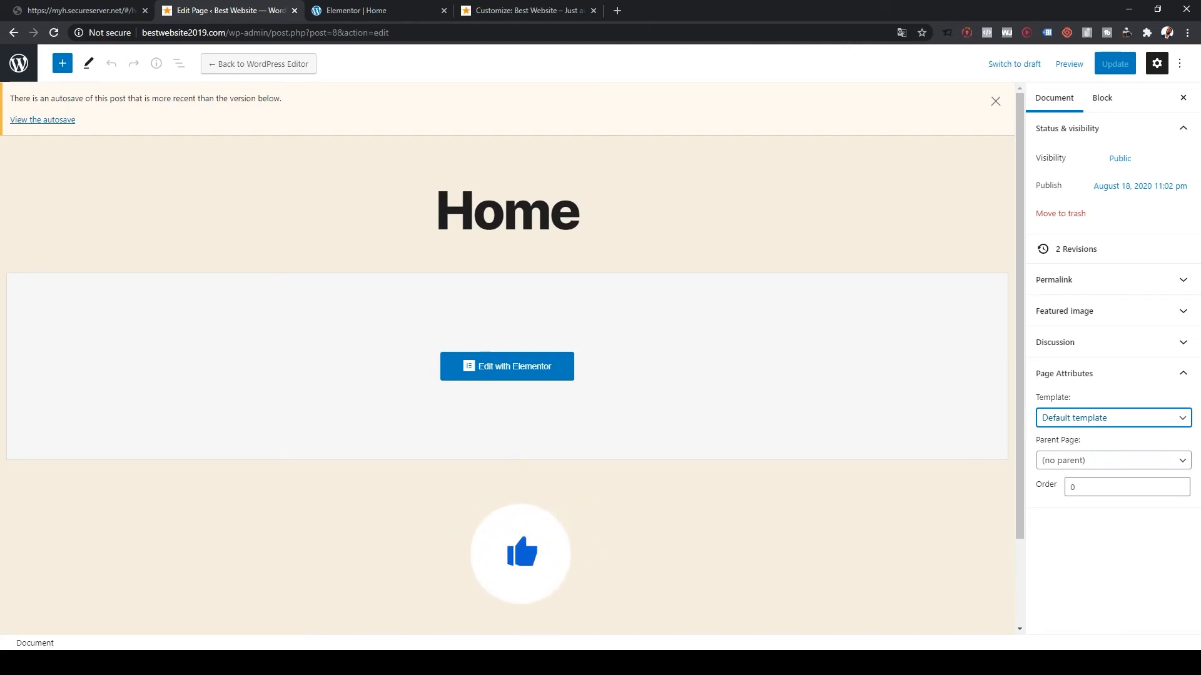
left_click(1083, 465)
left_click(1114, 63)
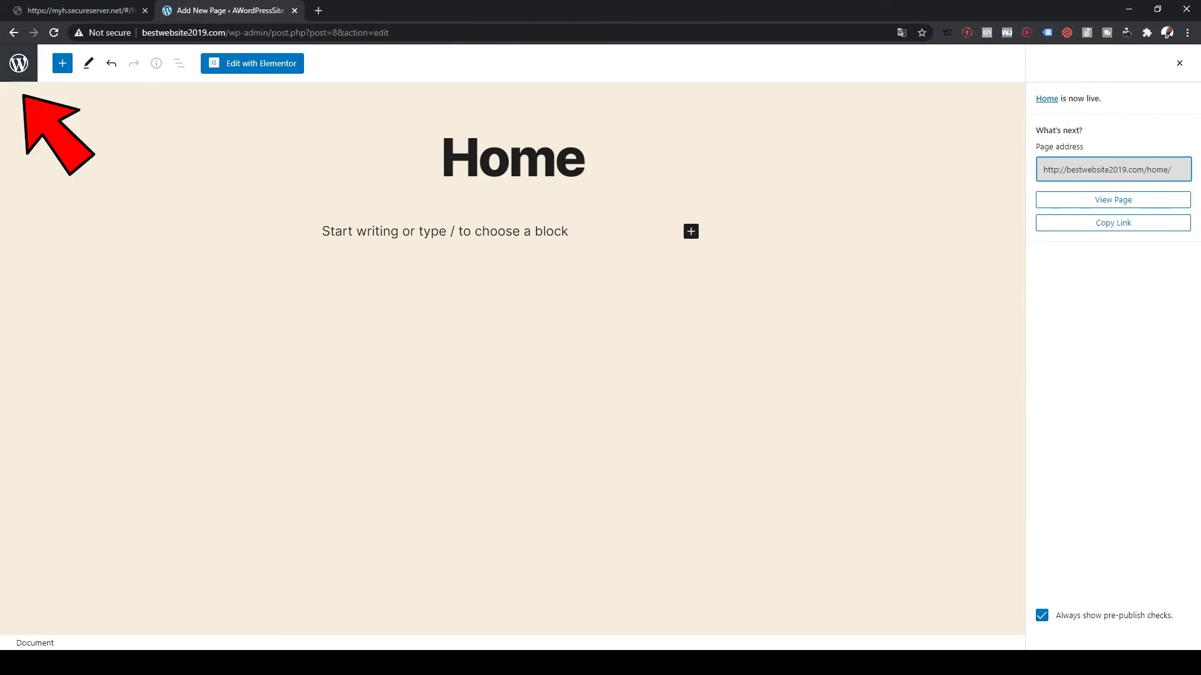
left_click(18, 63)
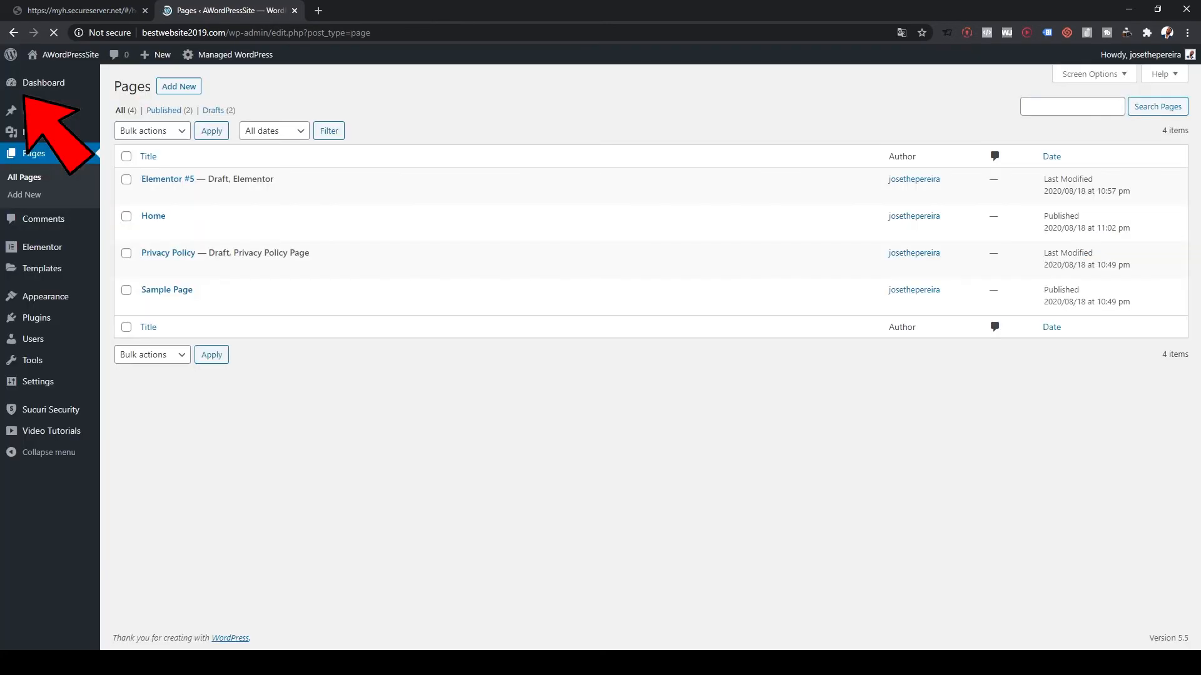
- Preview the live site in a new tab, then return to the admin Pages list
mouse_move(63, 55)
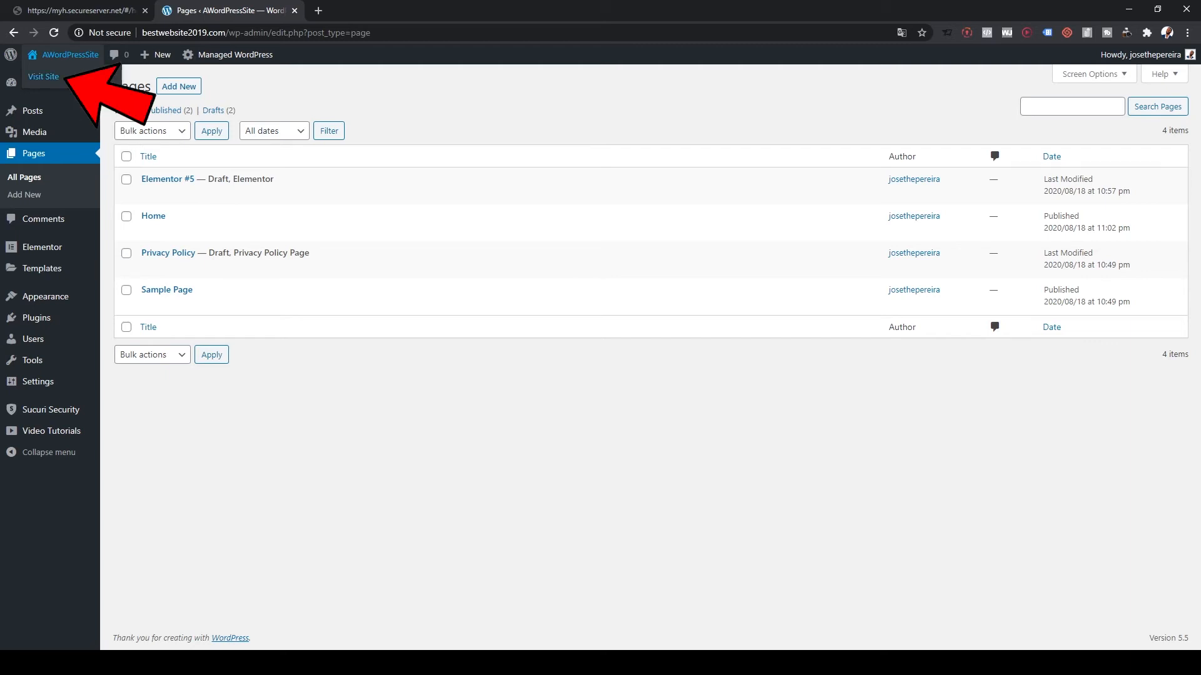
left_click(43, 76)
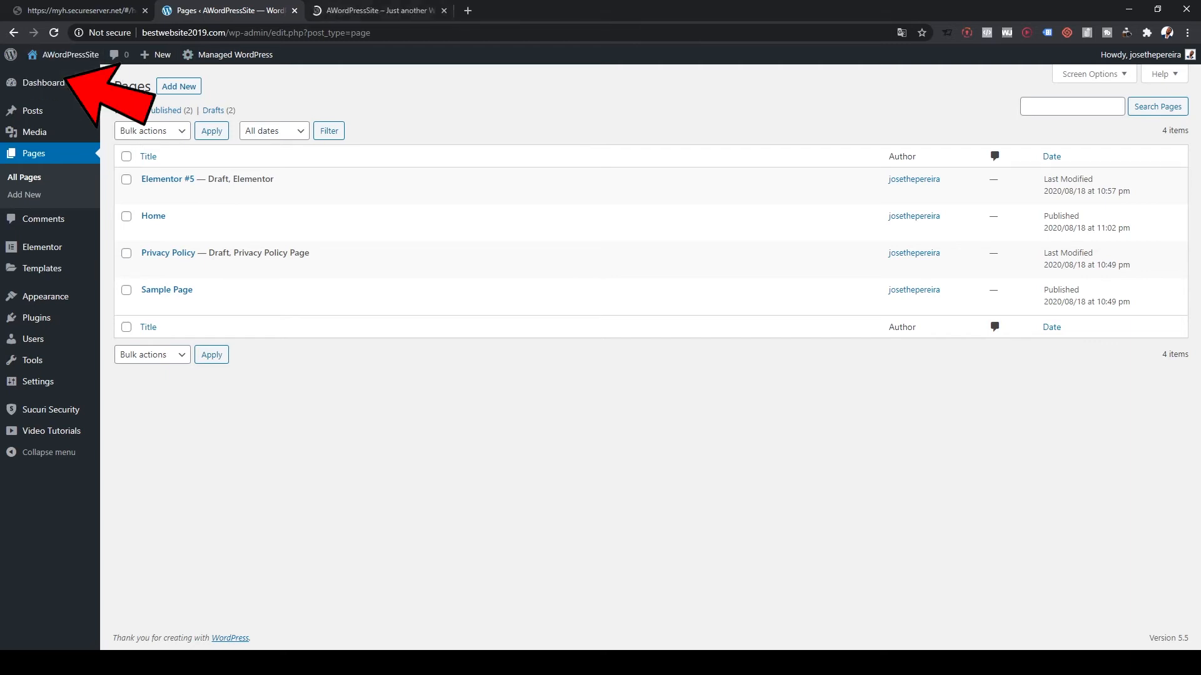
mouse_move(291, 54)
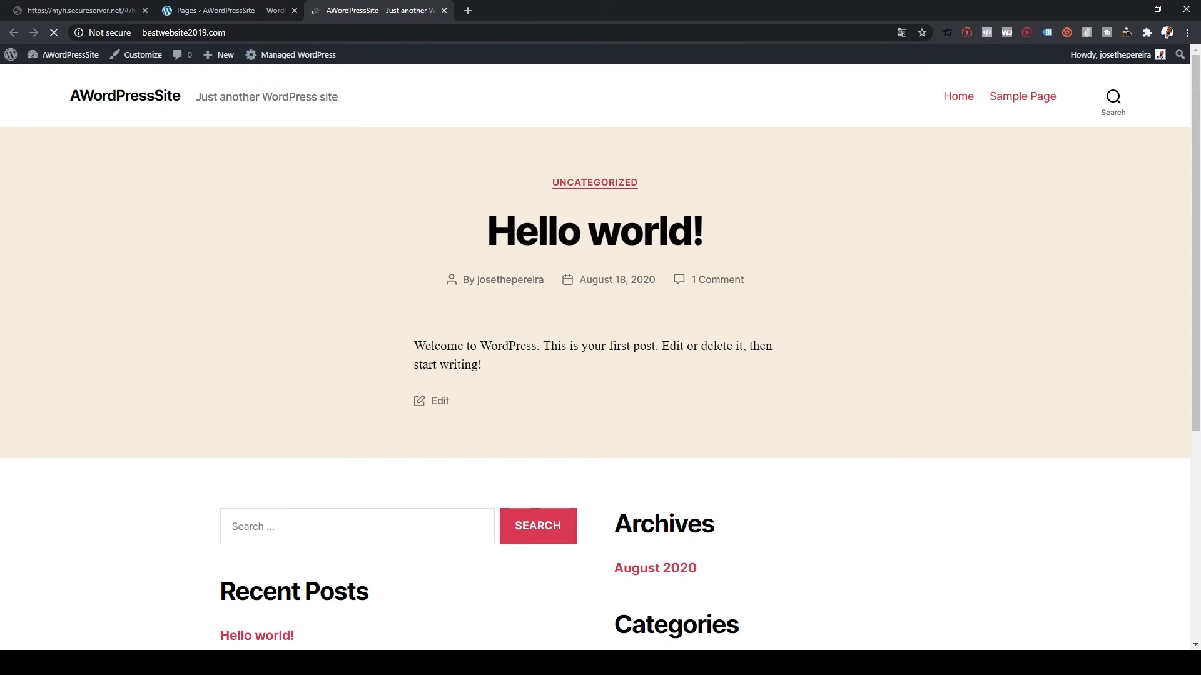
scroll(594, 356, "down", 6)
scroll(595, 357, "up", 6)
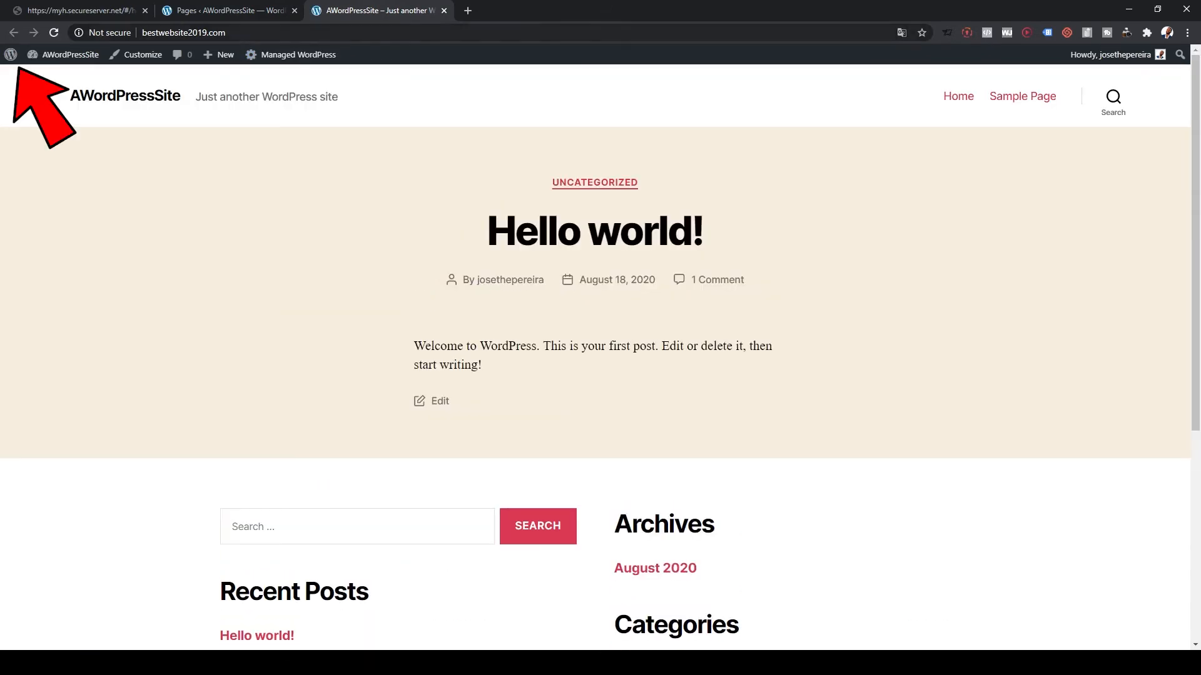
left_click(226, 10)
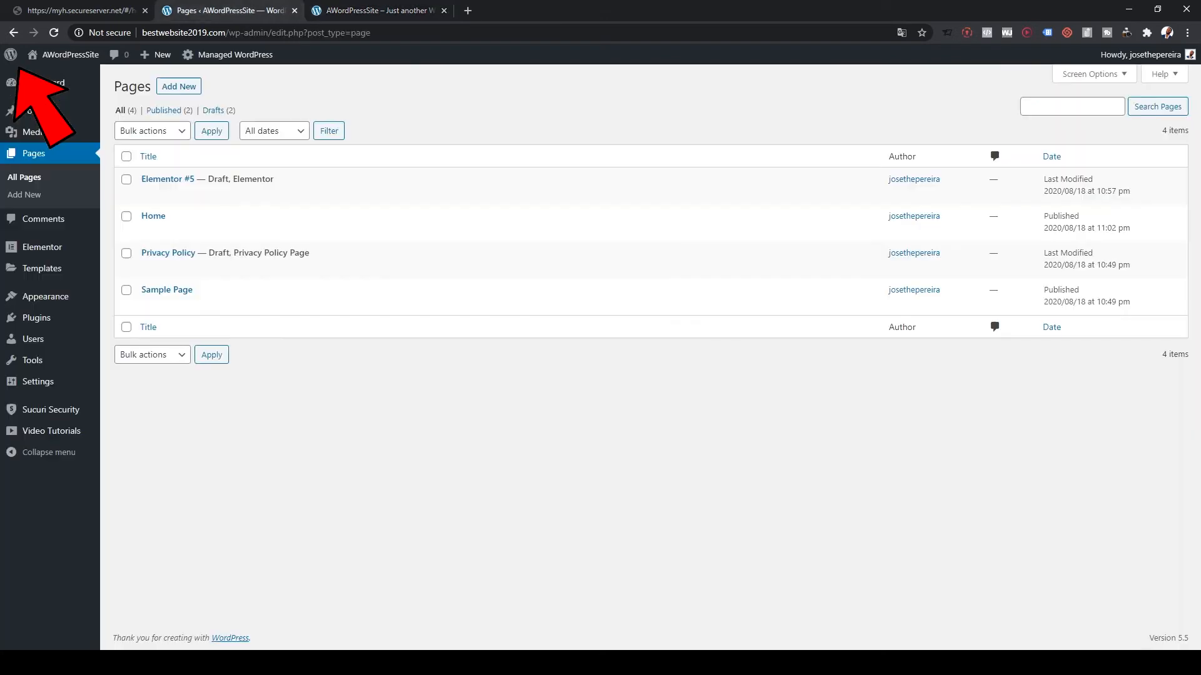
mouse_move(45, 297)
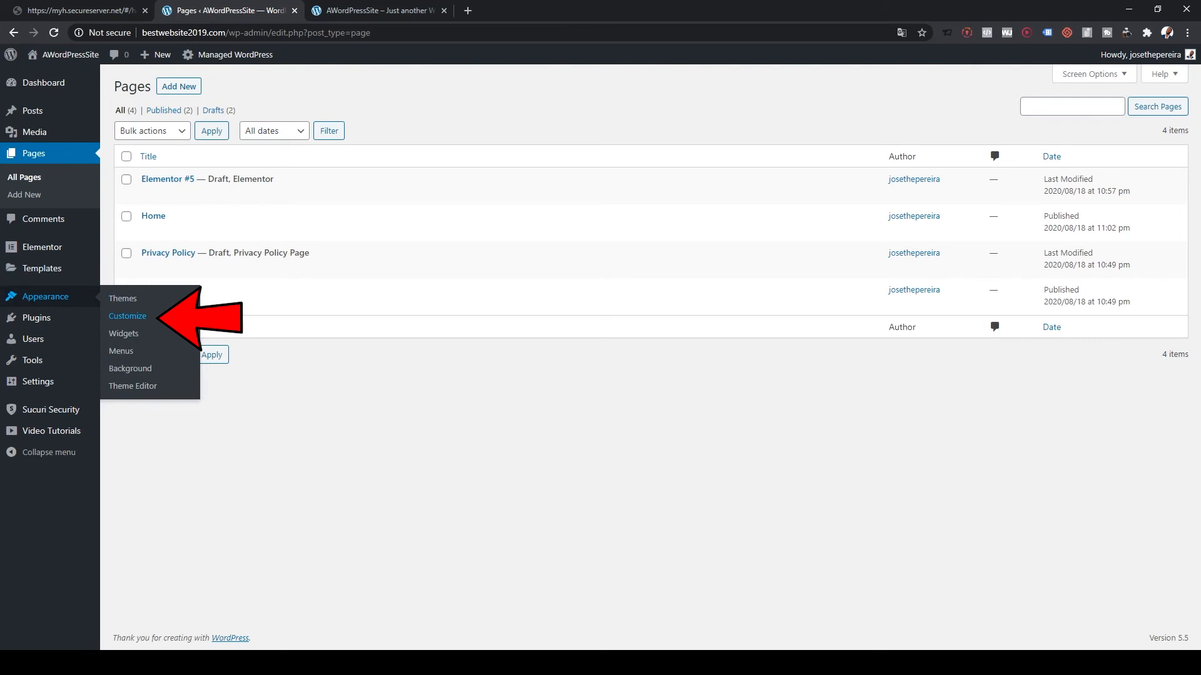
- In the Customizer's Site Identity, change the title to 'Best Website' and tagline to 'Just awesome'
middle_click(164, 316)
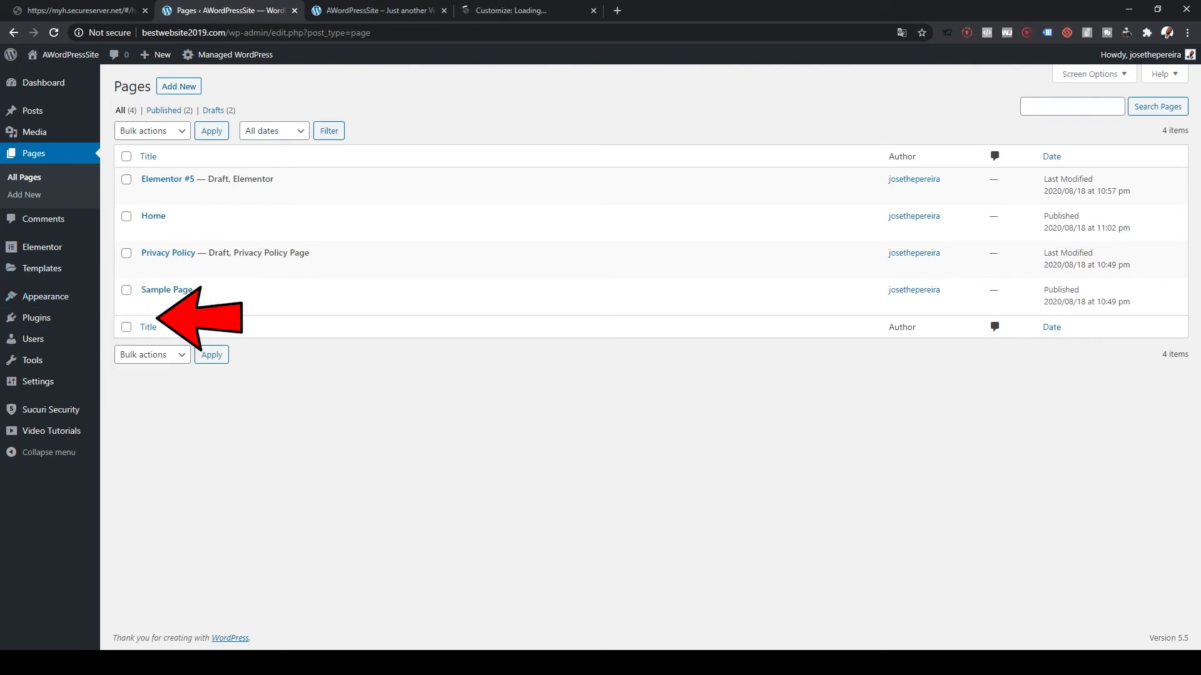
left_click(510, 10)
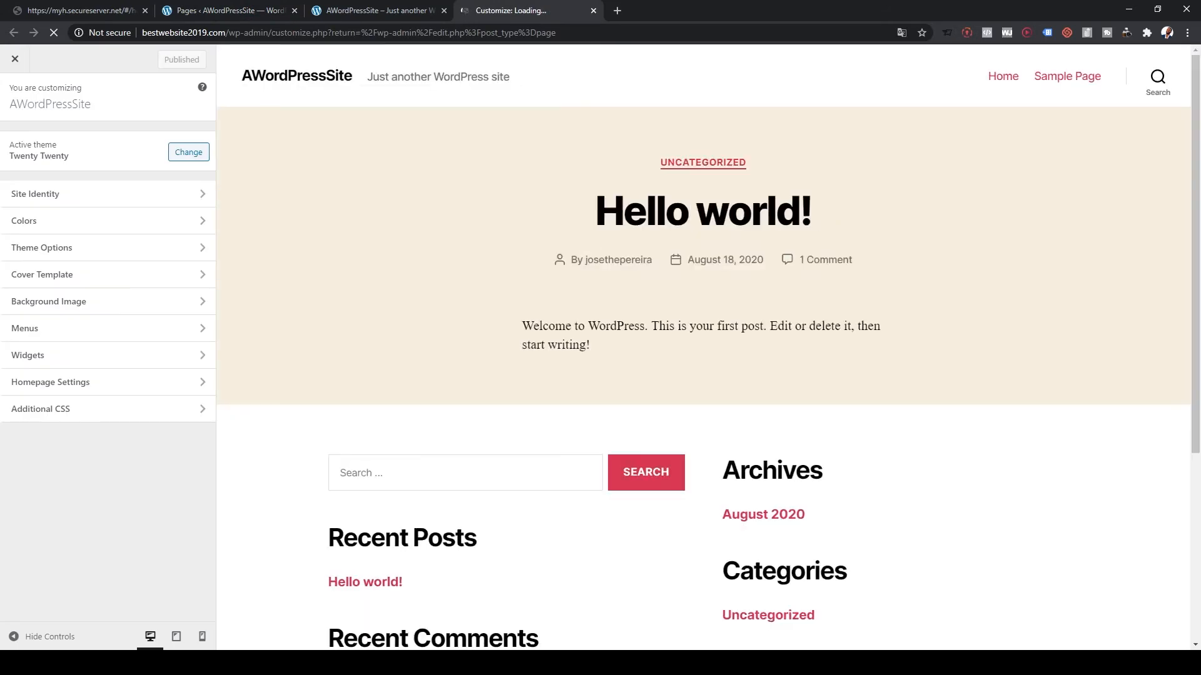
left_click(37, 194)
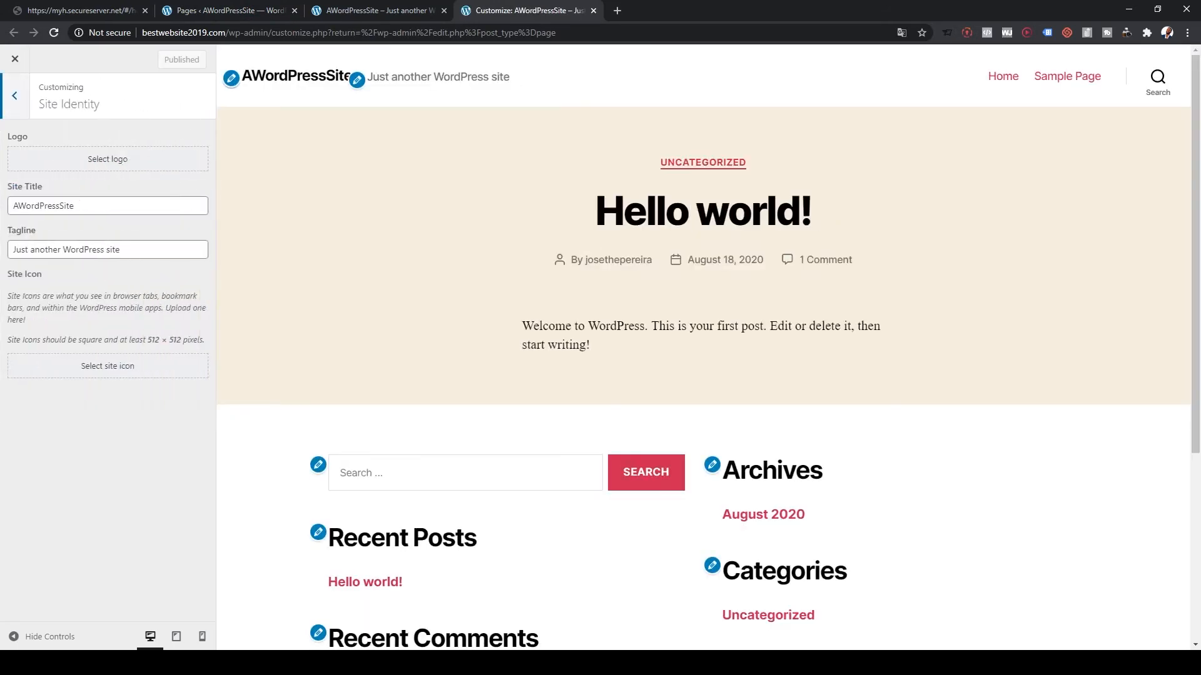
left_click_drag(76, 206, 11, 205)
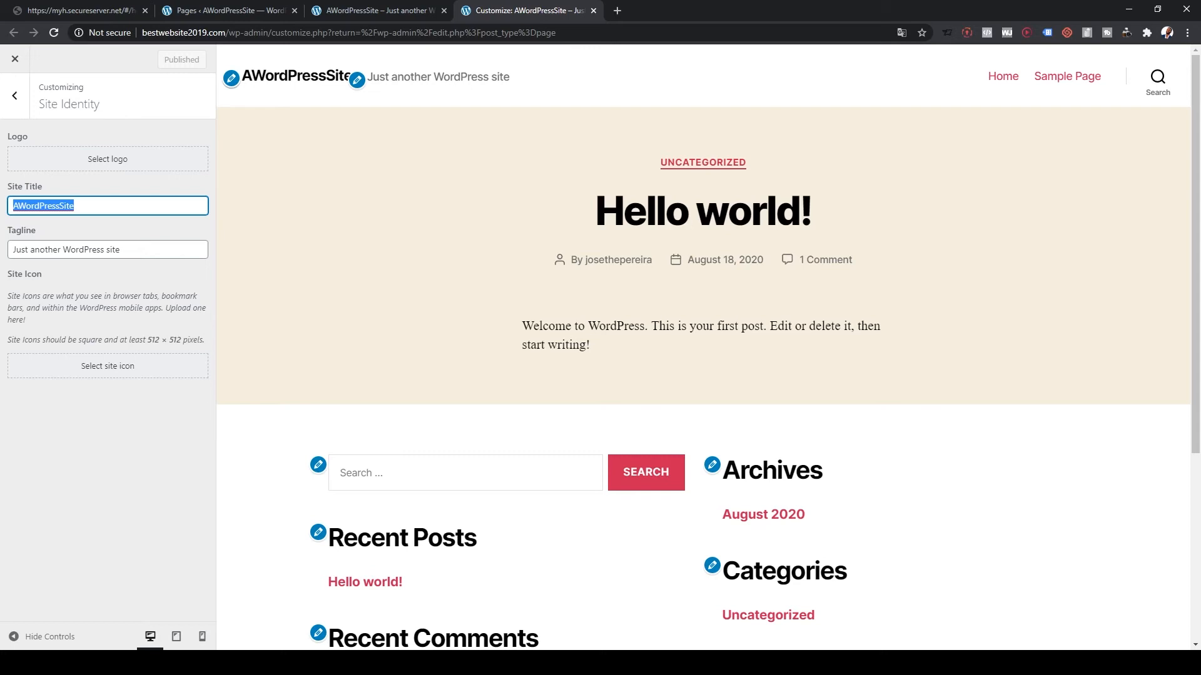
type("Best ")
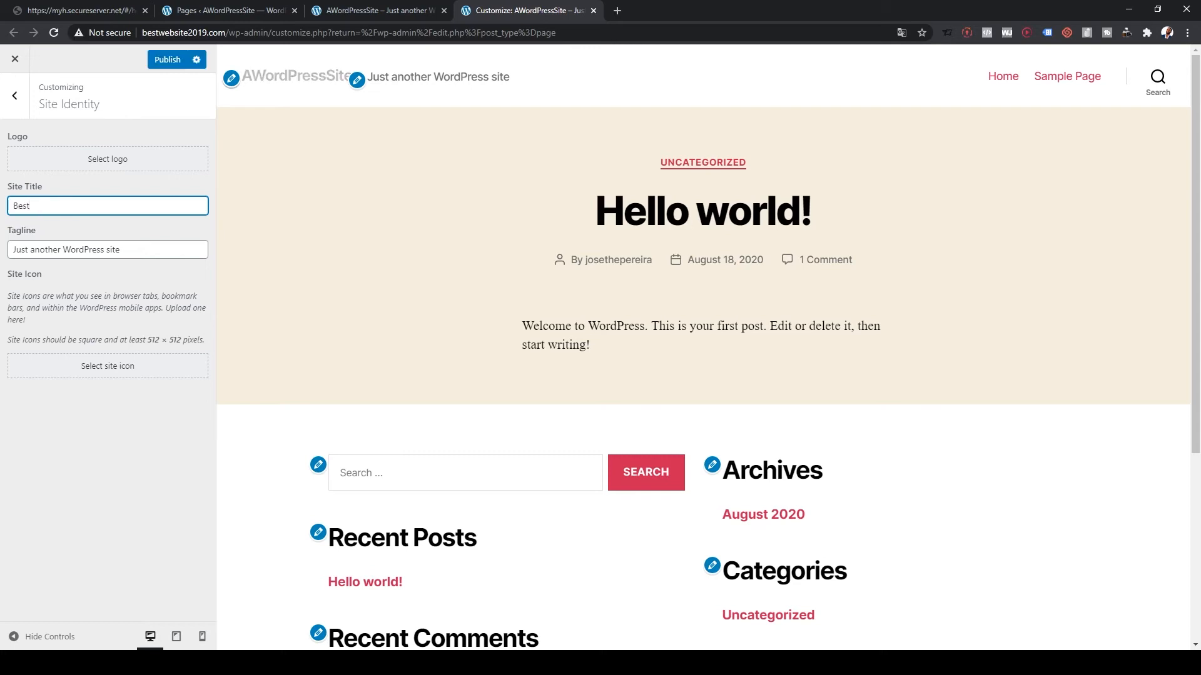
type("Website")
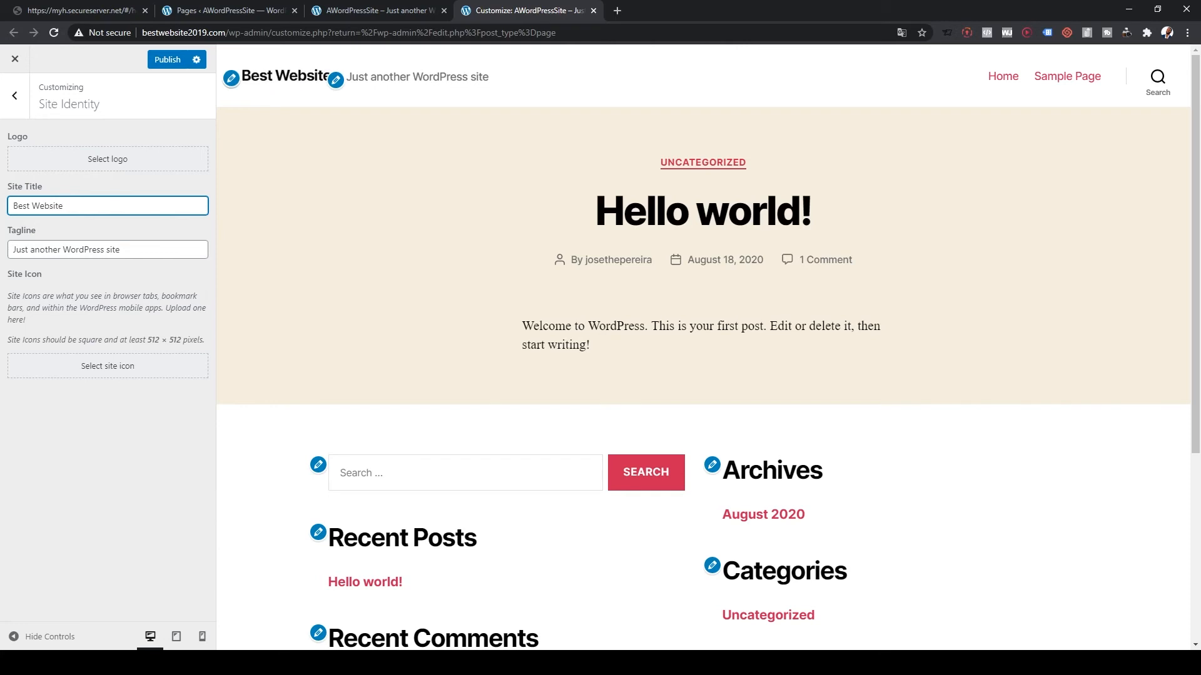
key("Tab")
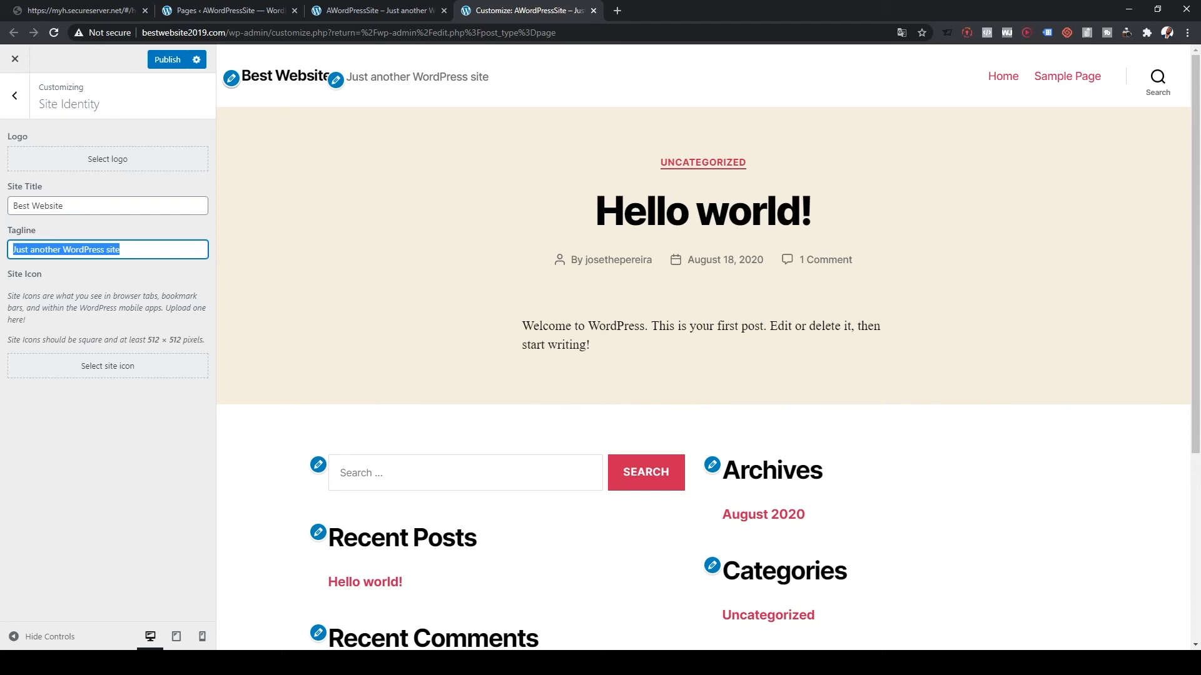
type("J")
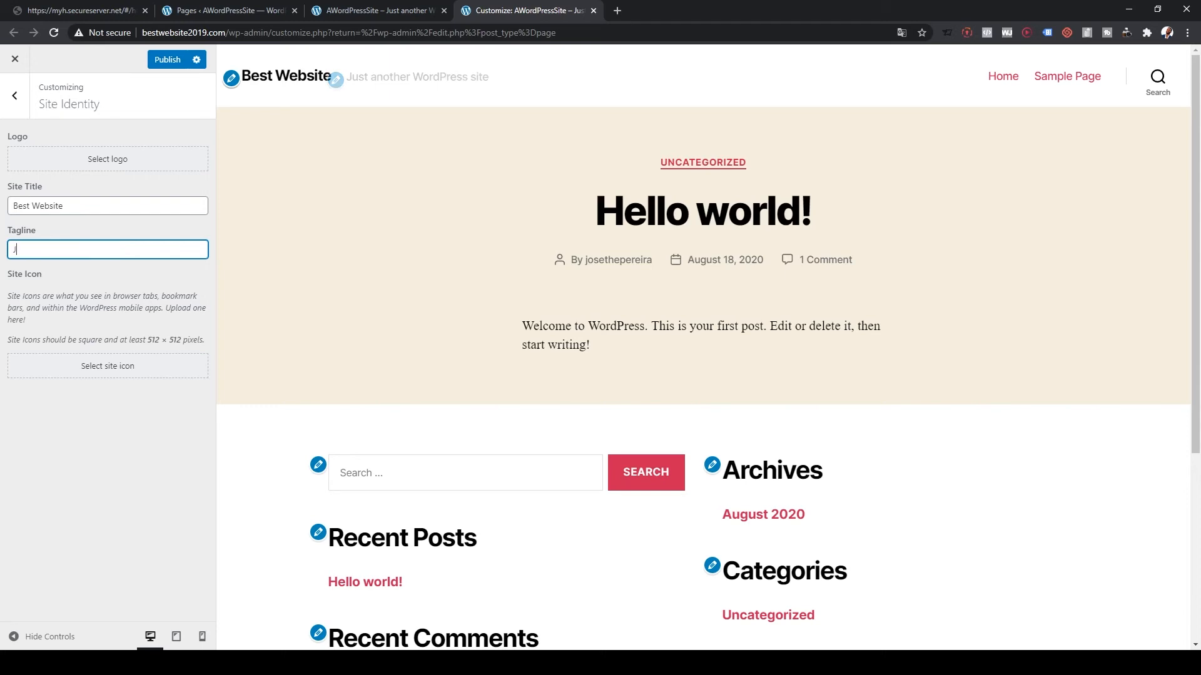
type("ust awesome")
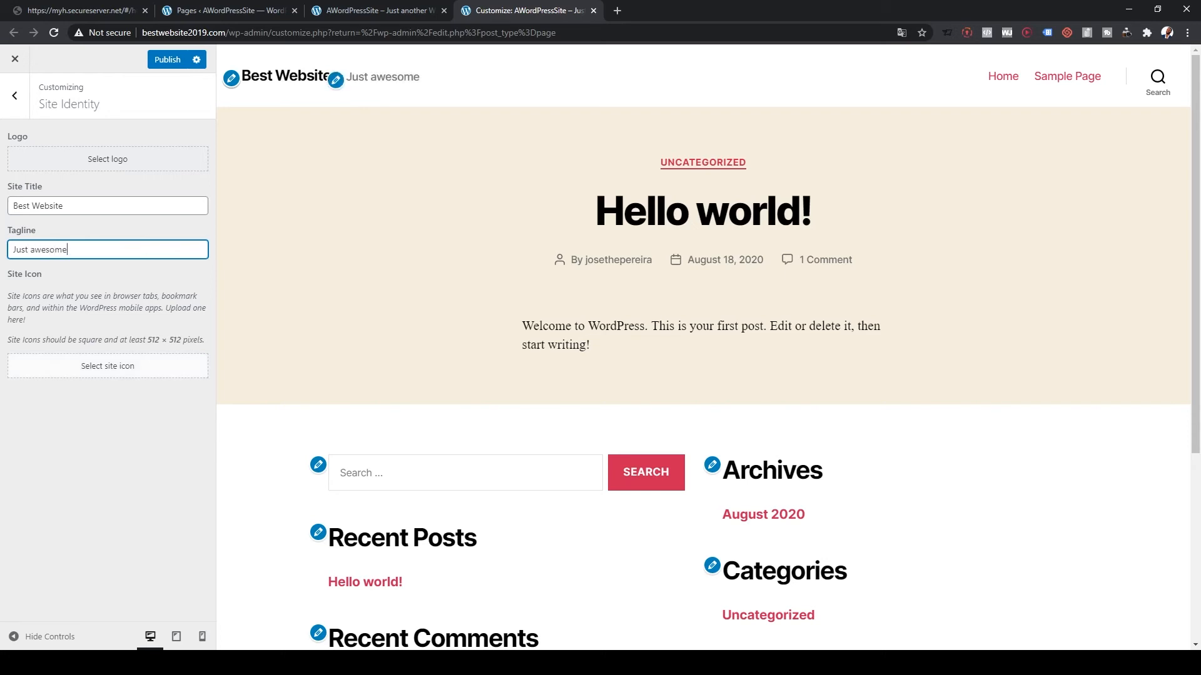
- Set the 5-stars image from the media library as the cropped site icon and publish
left_click(108, 366)
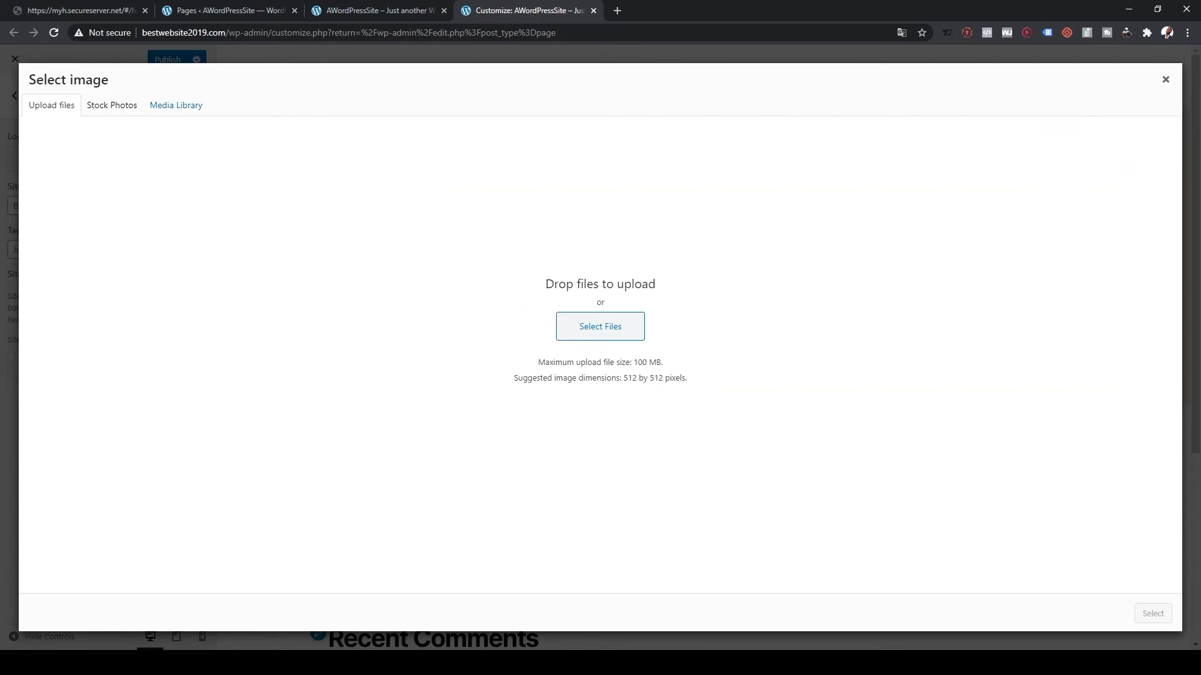
left_click(176, 105)
left_click(507, 353)
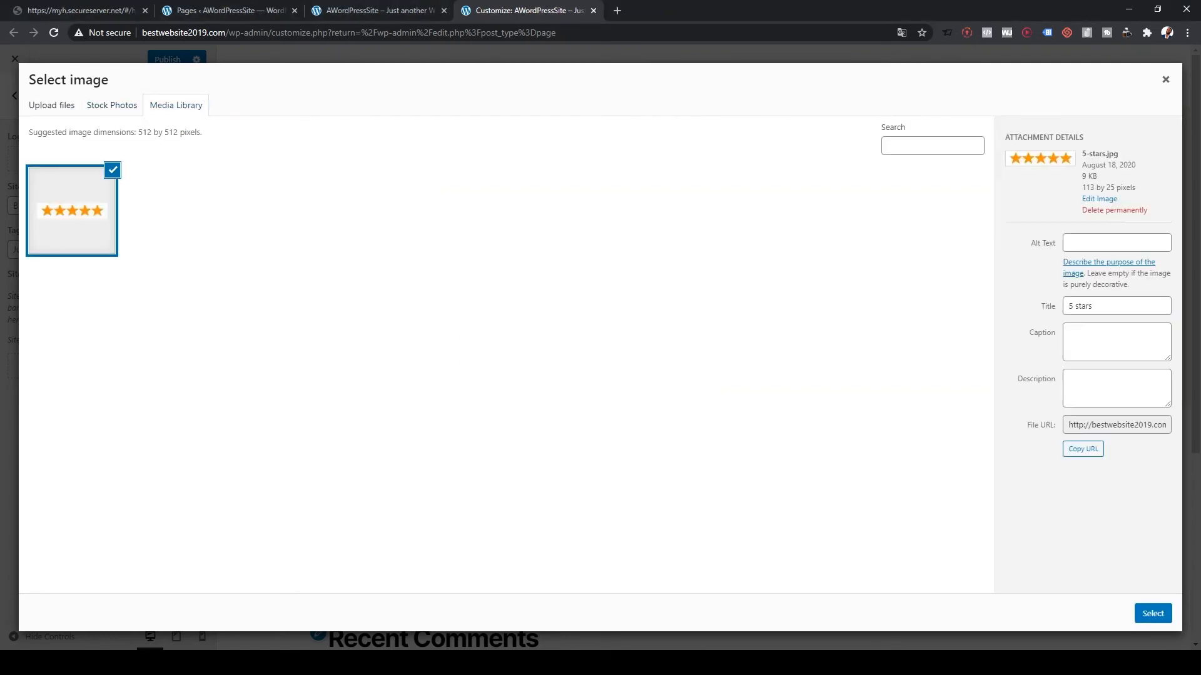
left_click(1153, 614)
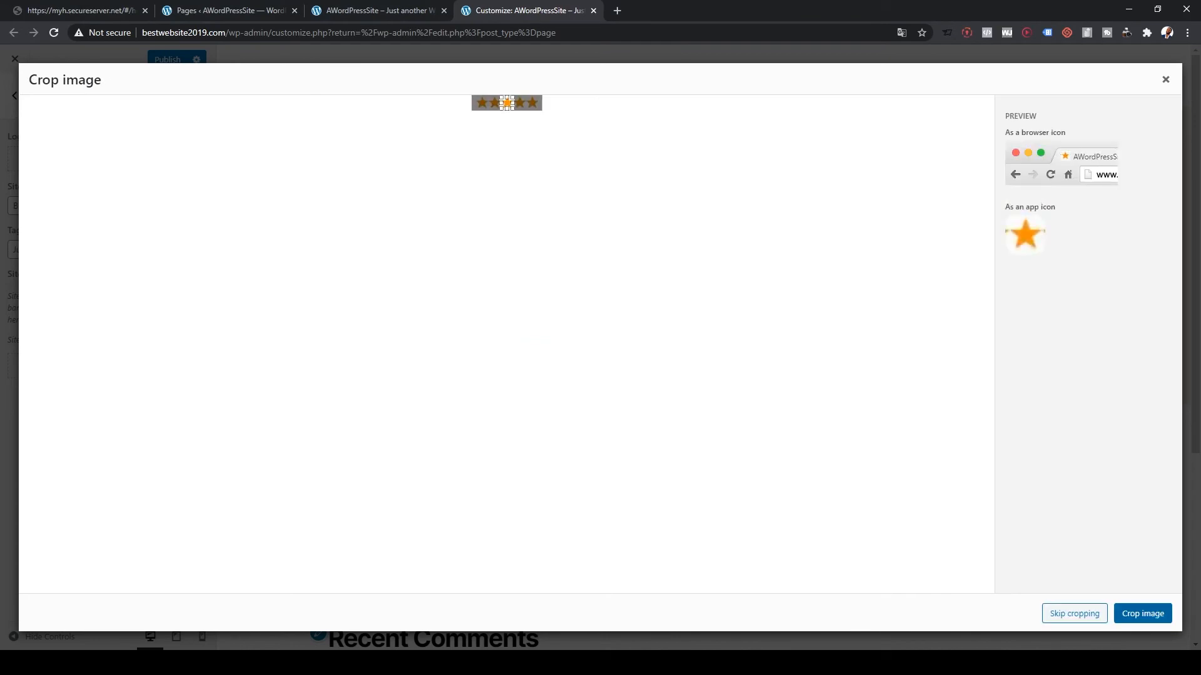
left_click(1163, 614)
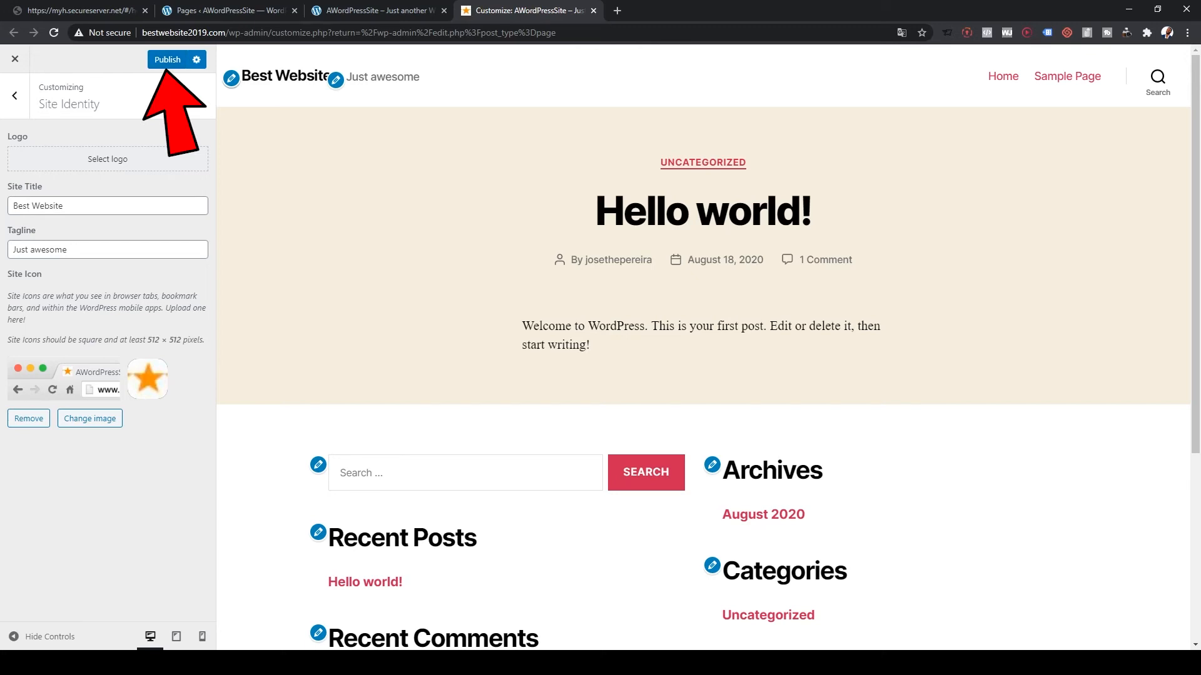
left_click(167, 59)
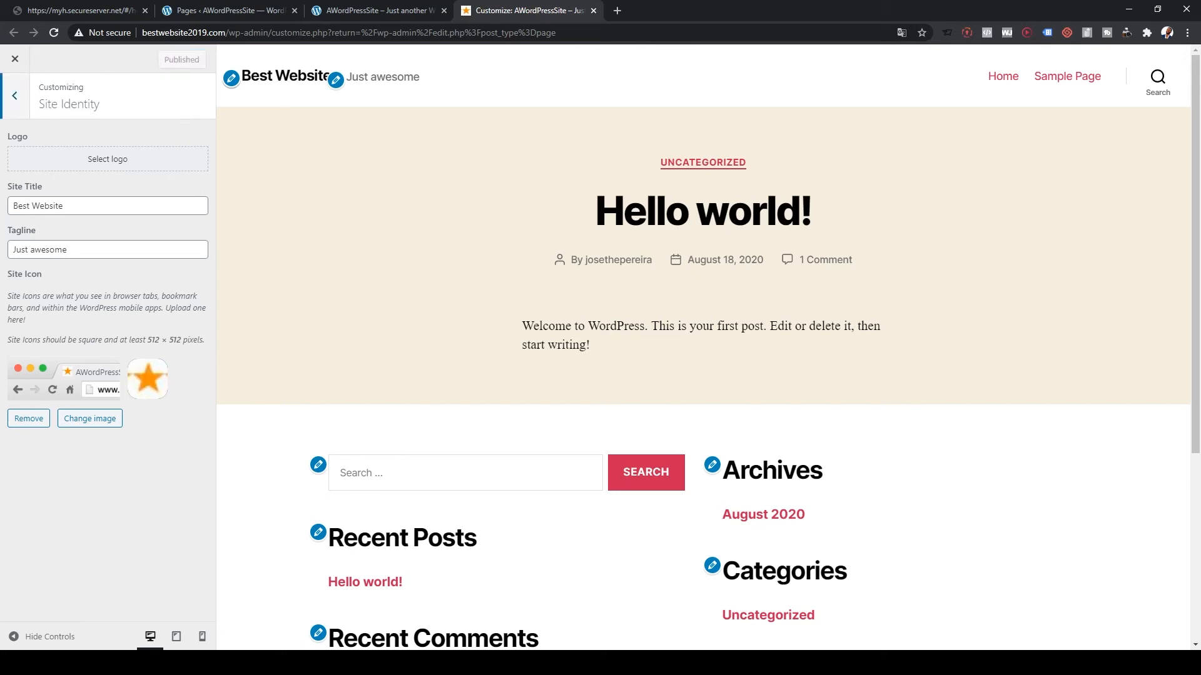
left_click(15, 96)
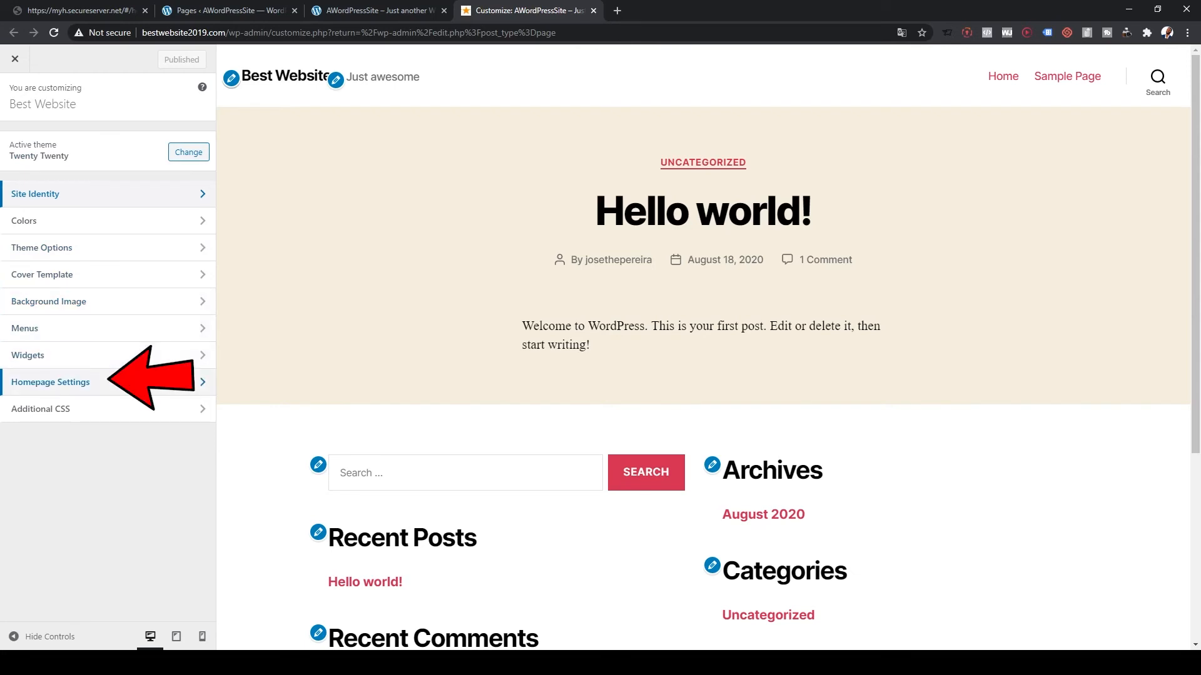
left_click(125, 382)
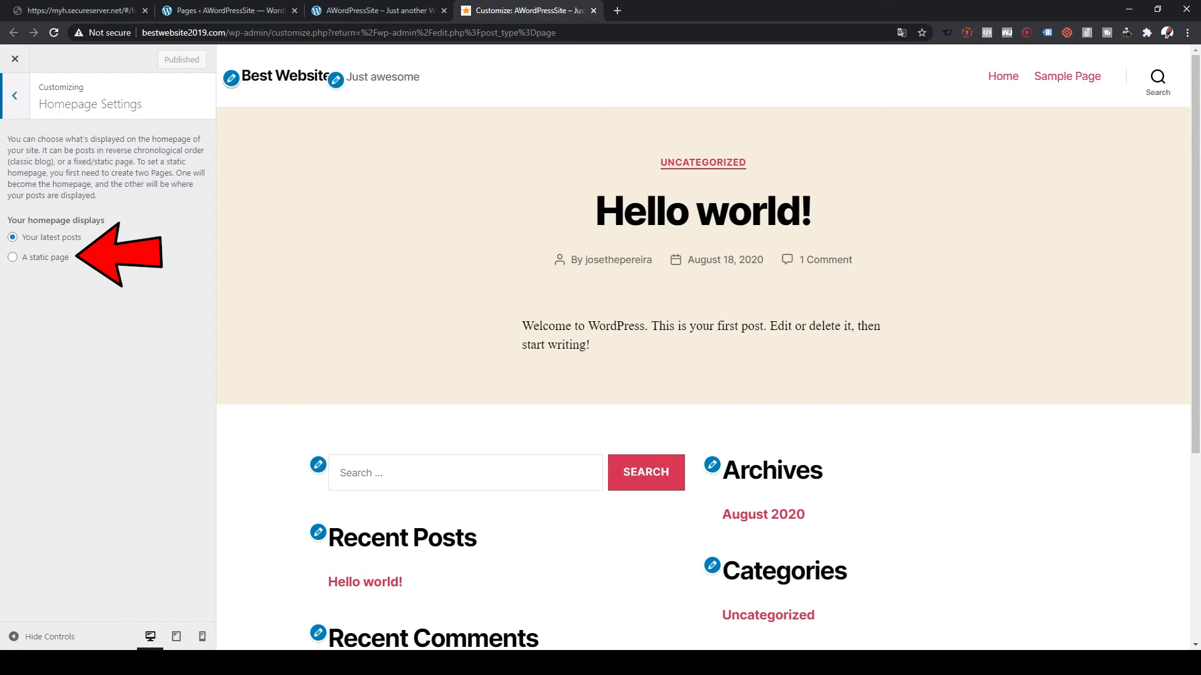
- Set the homepage to display the static page Home and publish the setting
left_click(12, 257)
left_click(108, 308)
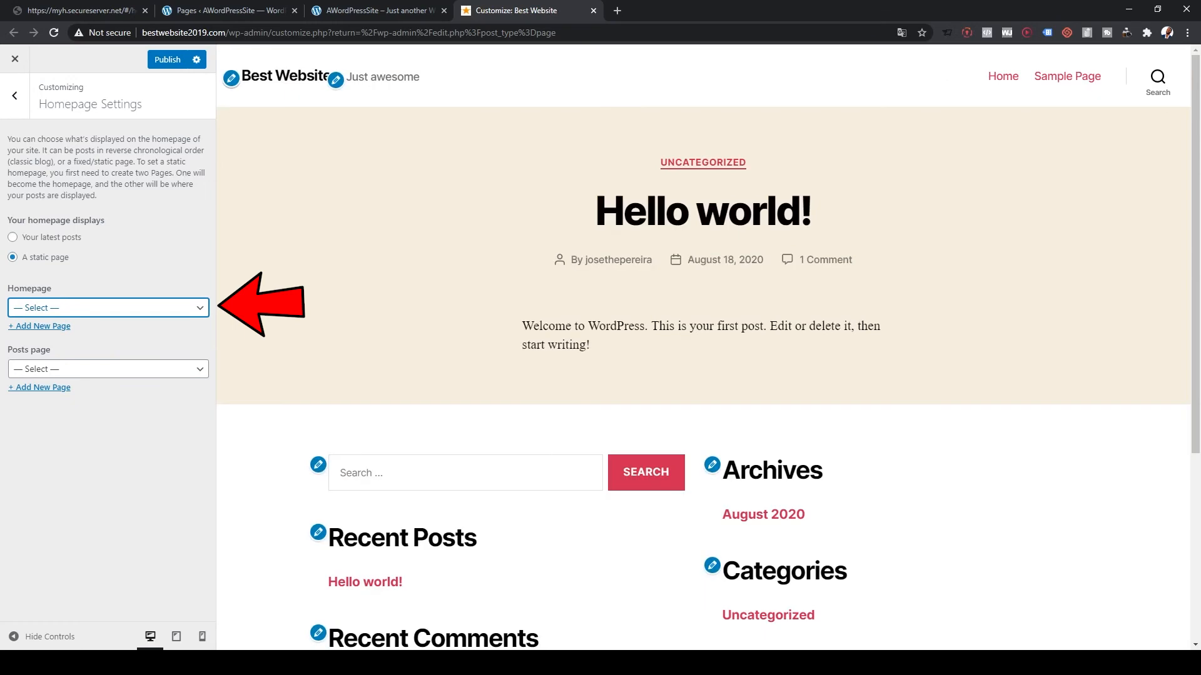
left_click(37, 335)
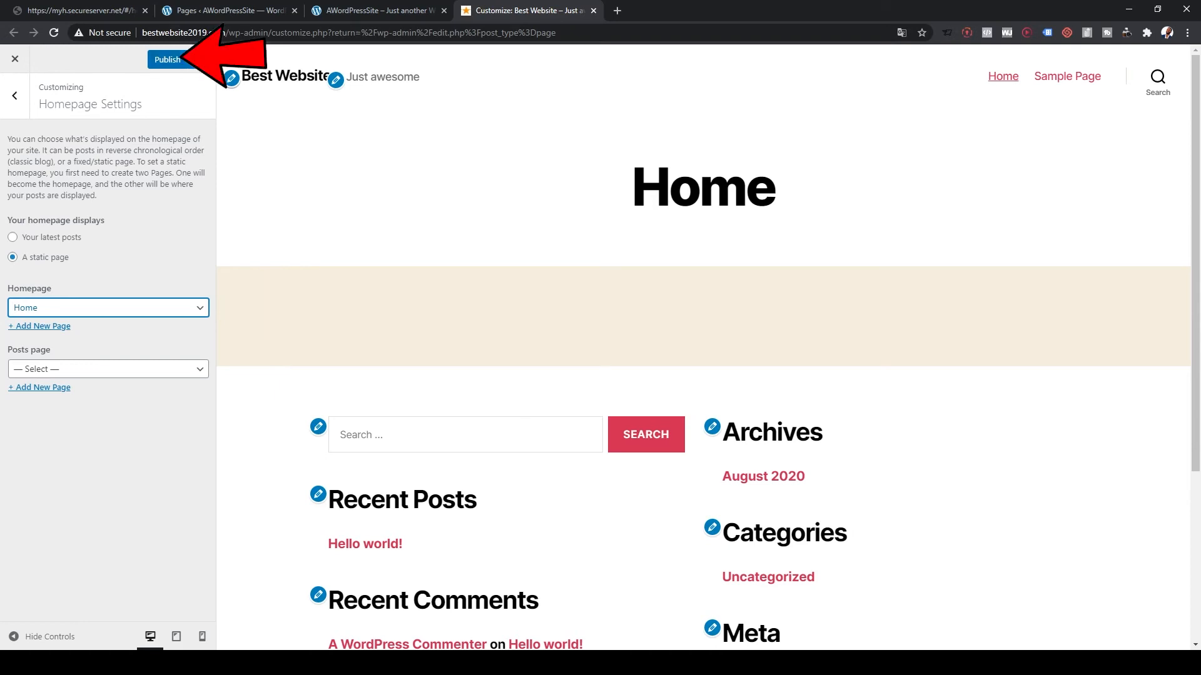
left_click(167, 59)
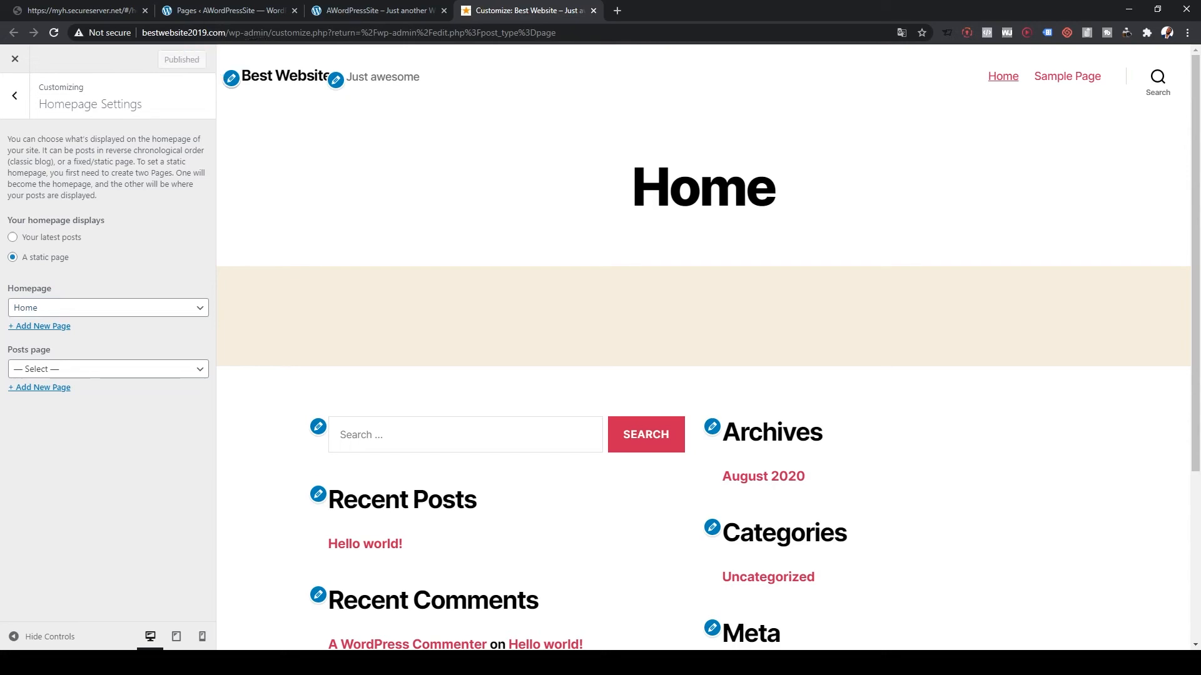
scroll(703, 347, "down", 4)
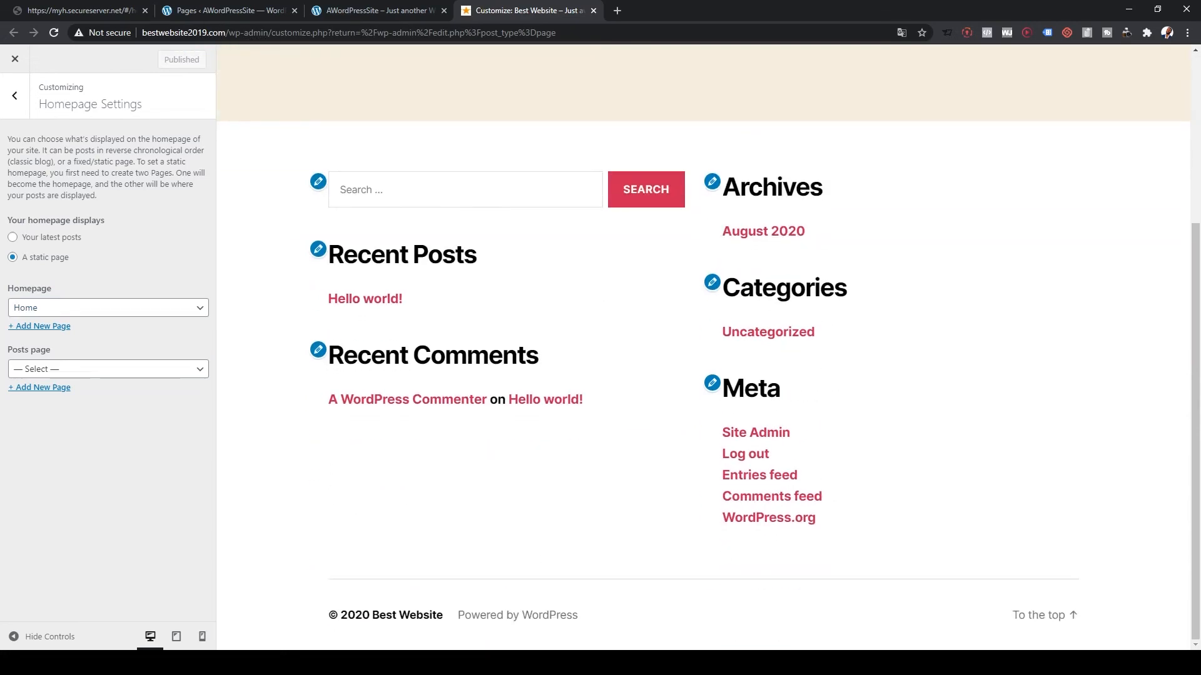
scroll(703, 348, "up", 4)
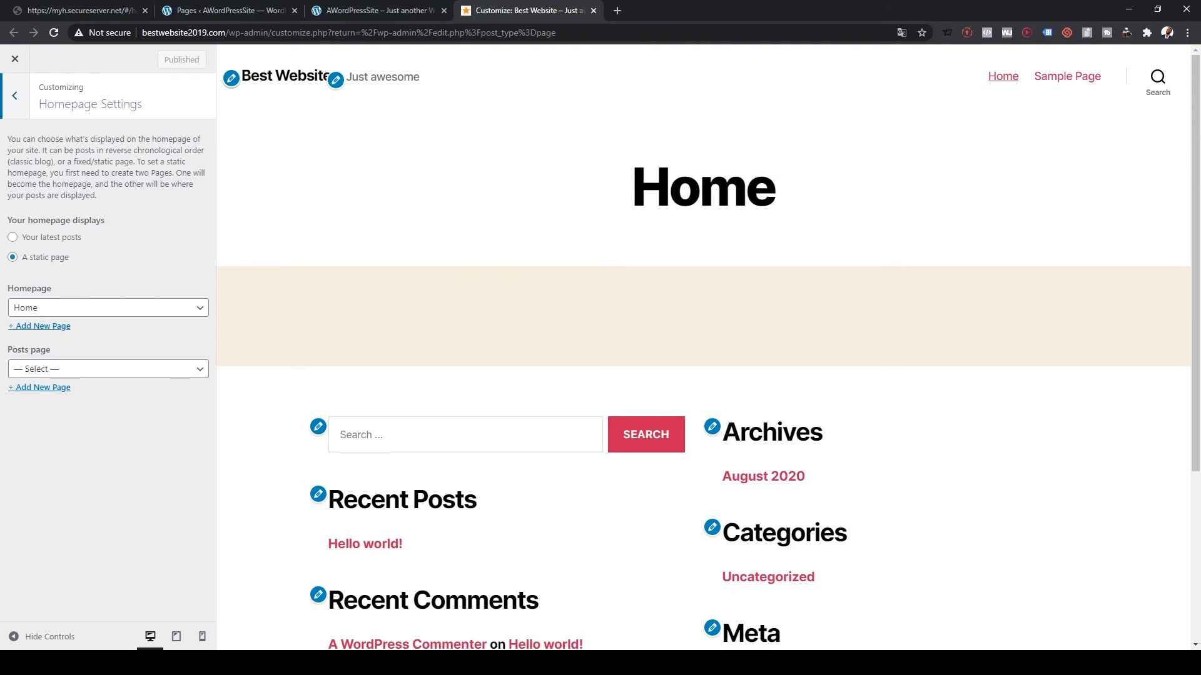
left_click(14, 95)
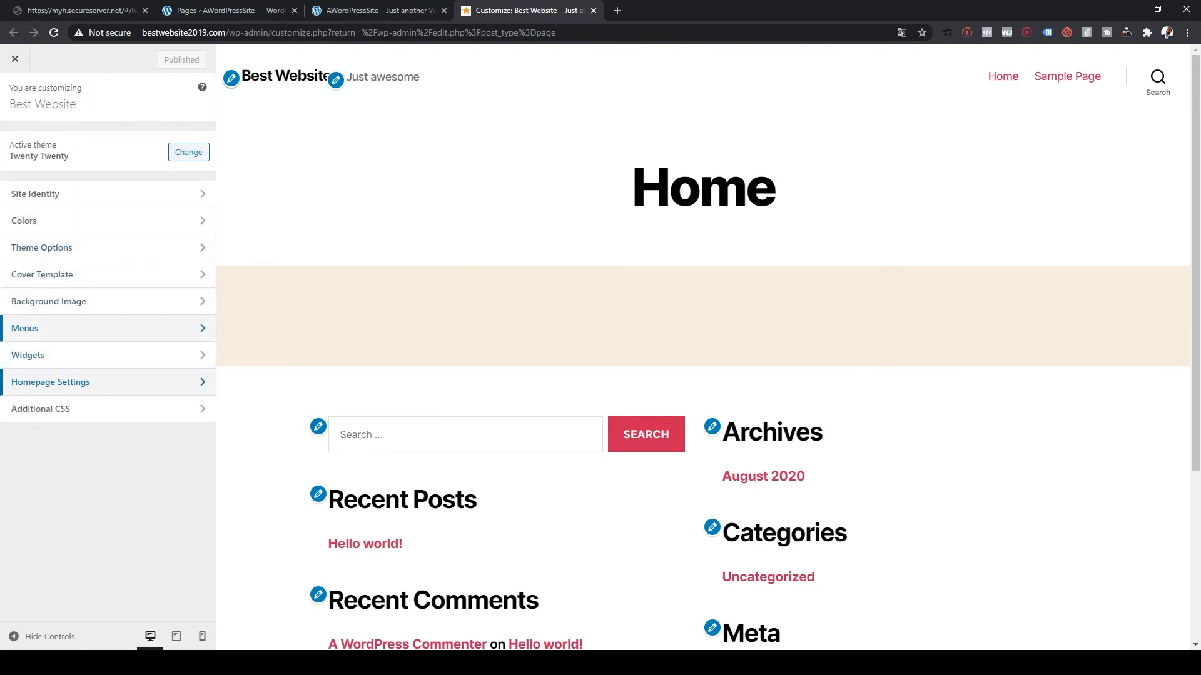
- Create a menu named 'Main' assigned to the Desktop Horizontal, Desktop Expanded, Mobile, Footer and Social locations
left_click(25, 328)
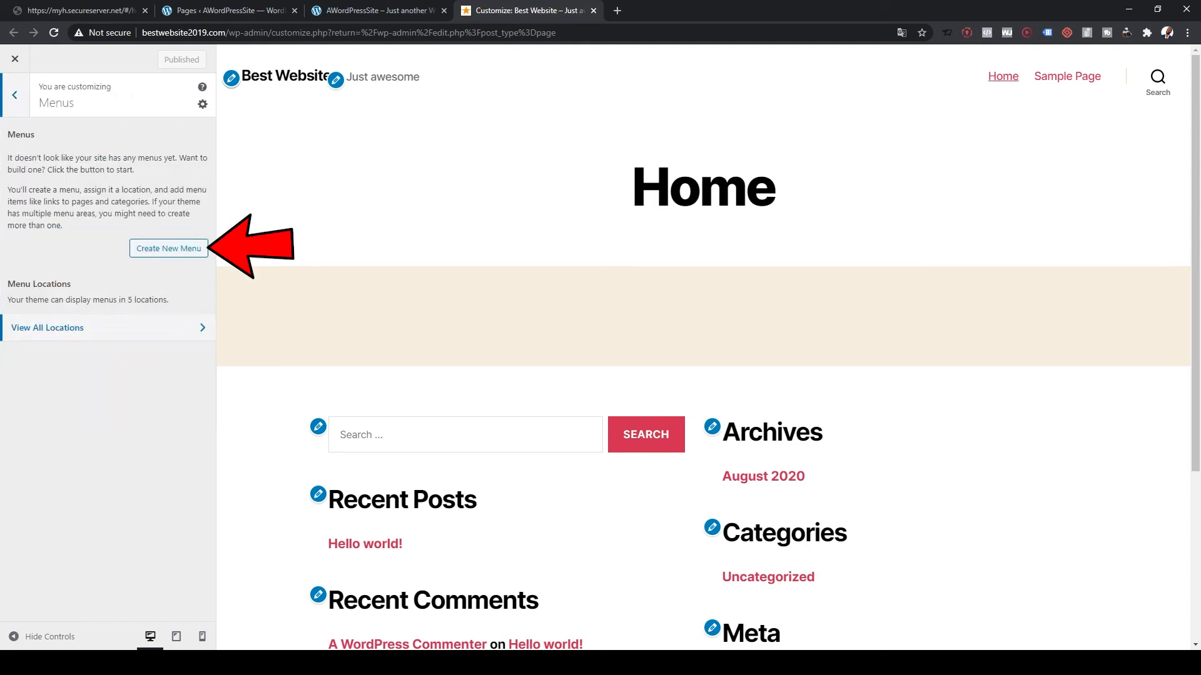
left_click(168, 248)
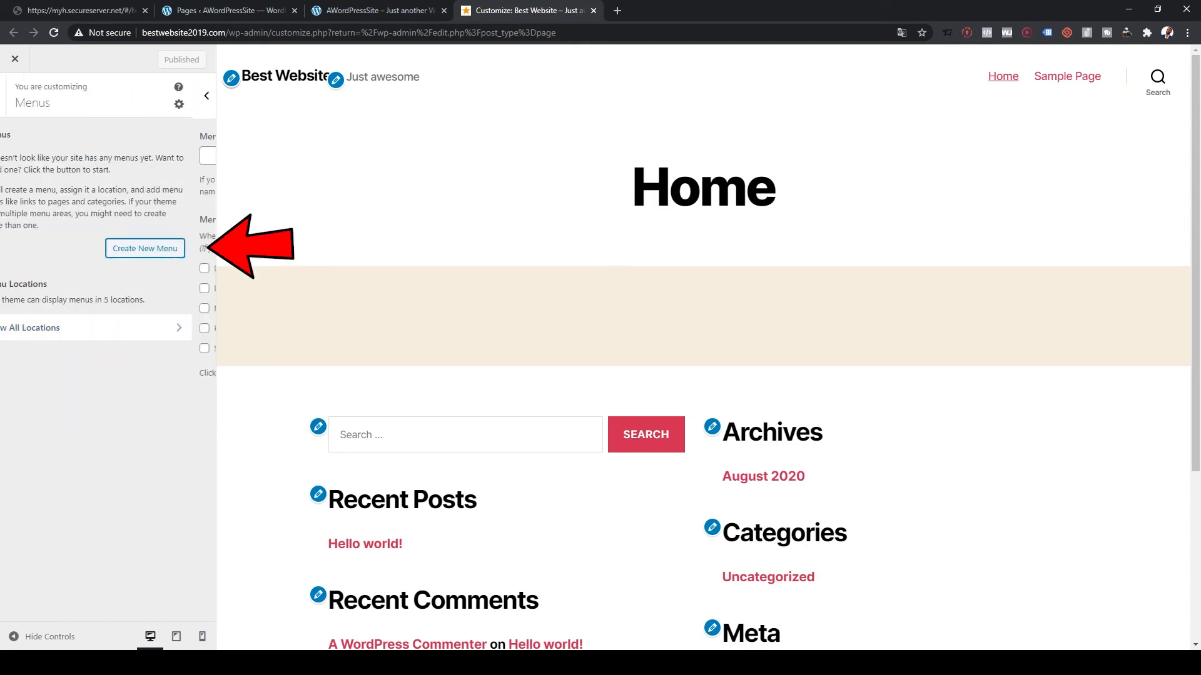
left_click(108, 156)
type("Main")
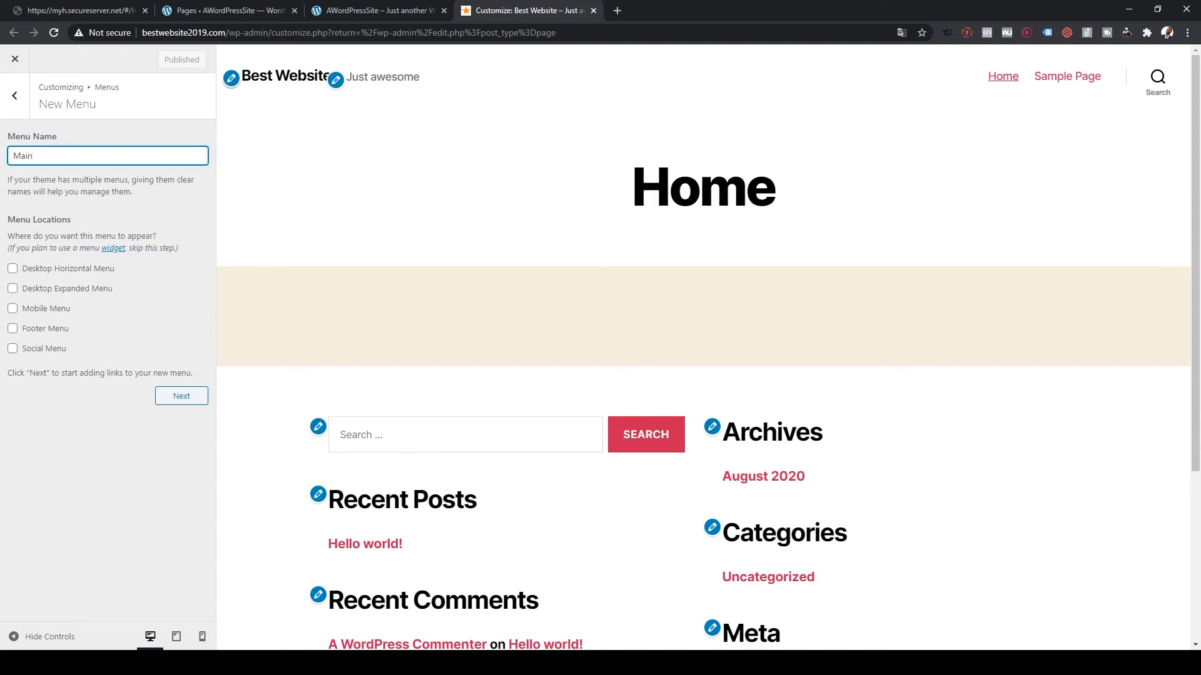
left_click(13, 309)
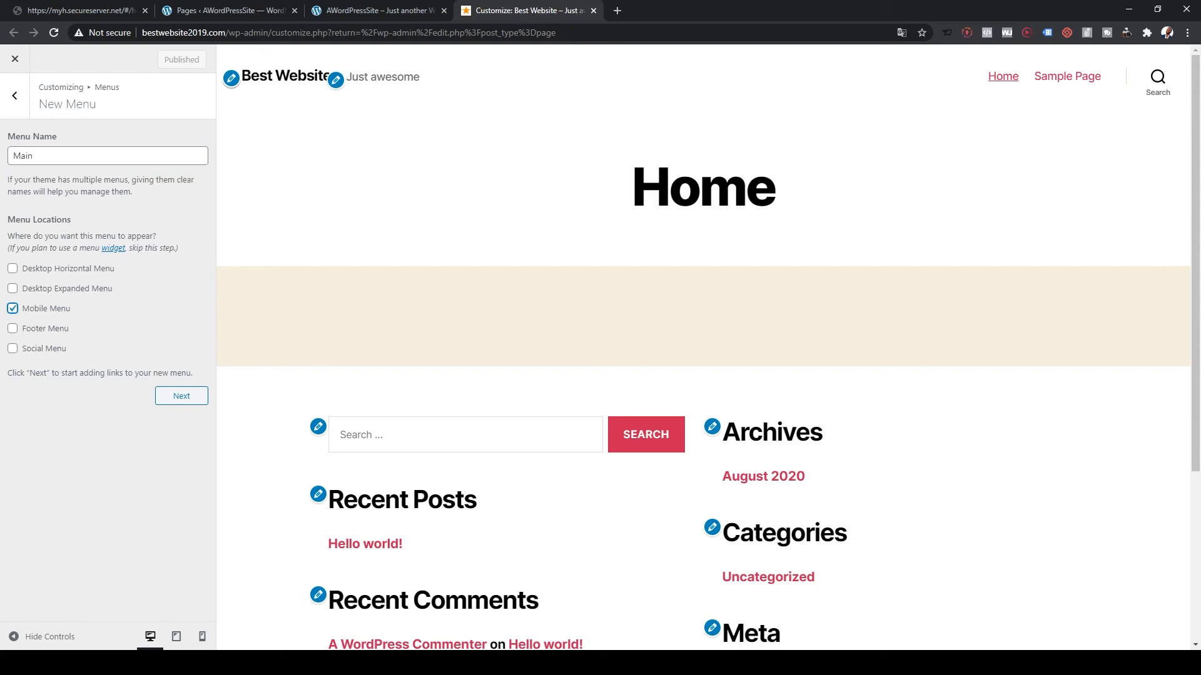
left_click(12, 288)
left_click(12, 268)
left_click(12, 348)
left_click(13, 328)
left_click(182, 396)
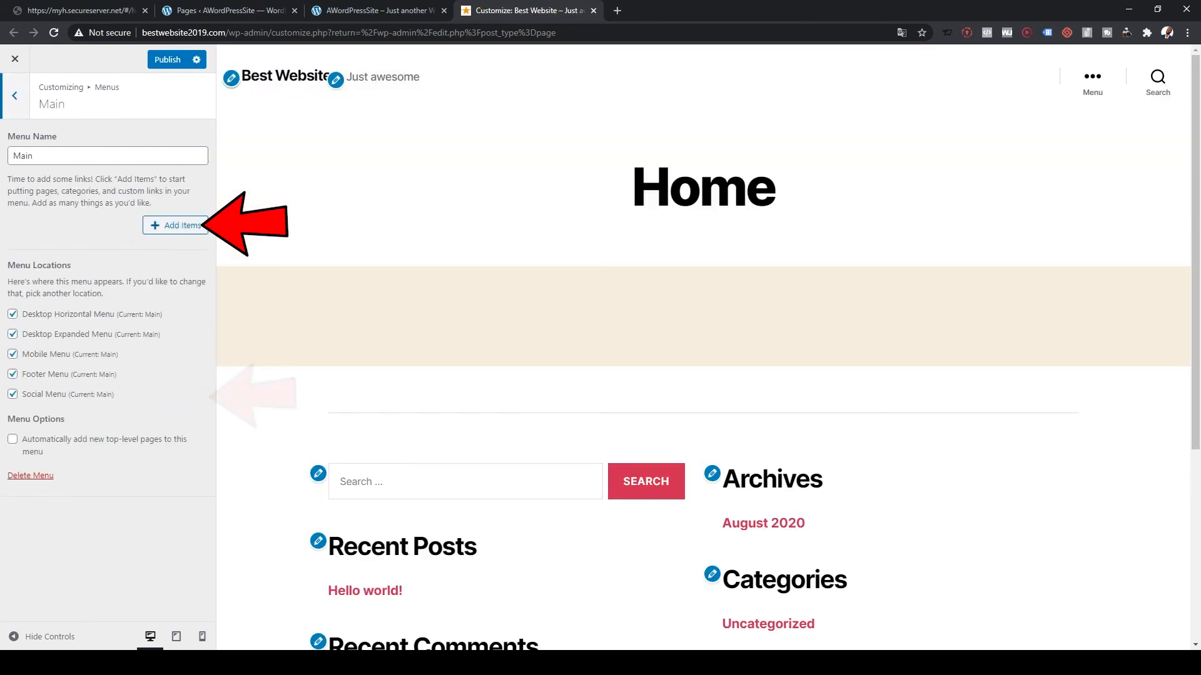
- Add the Home page to the Main menu and publish it
left_click(176, 225)
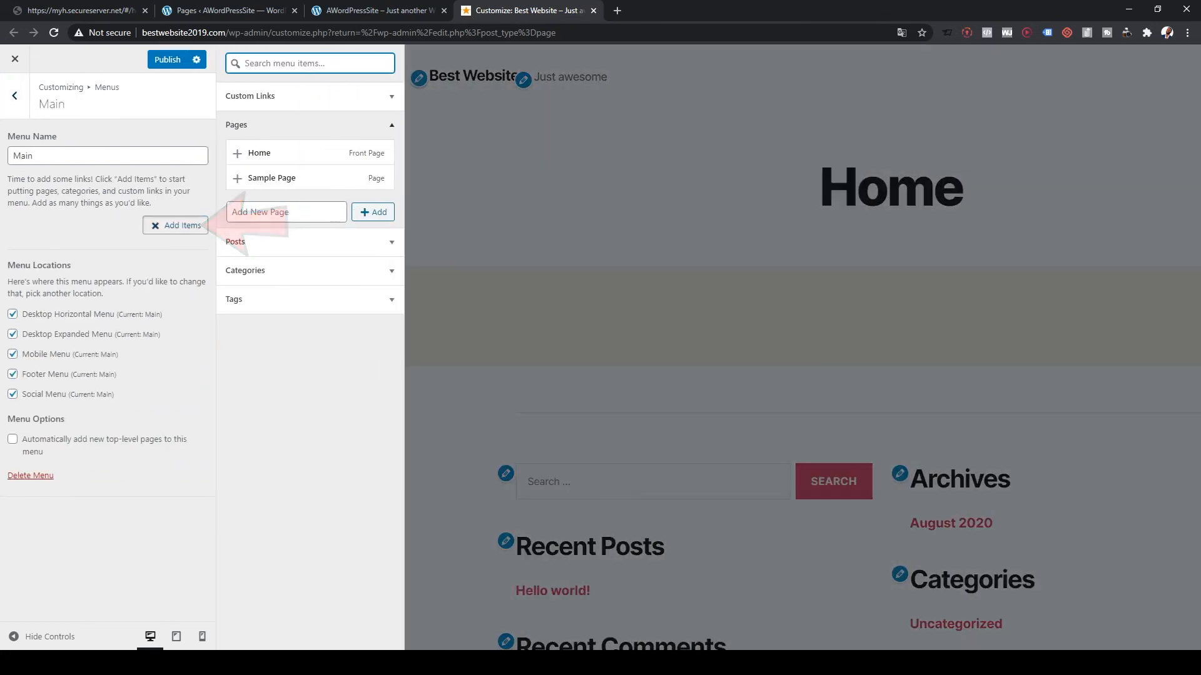
left_click(259, 153)
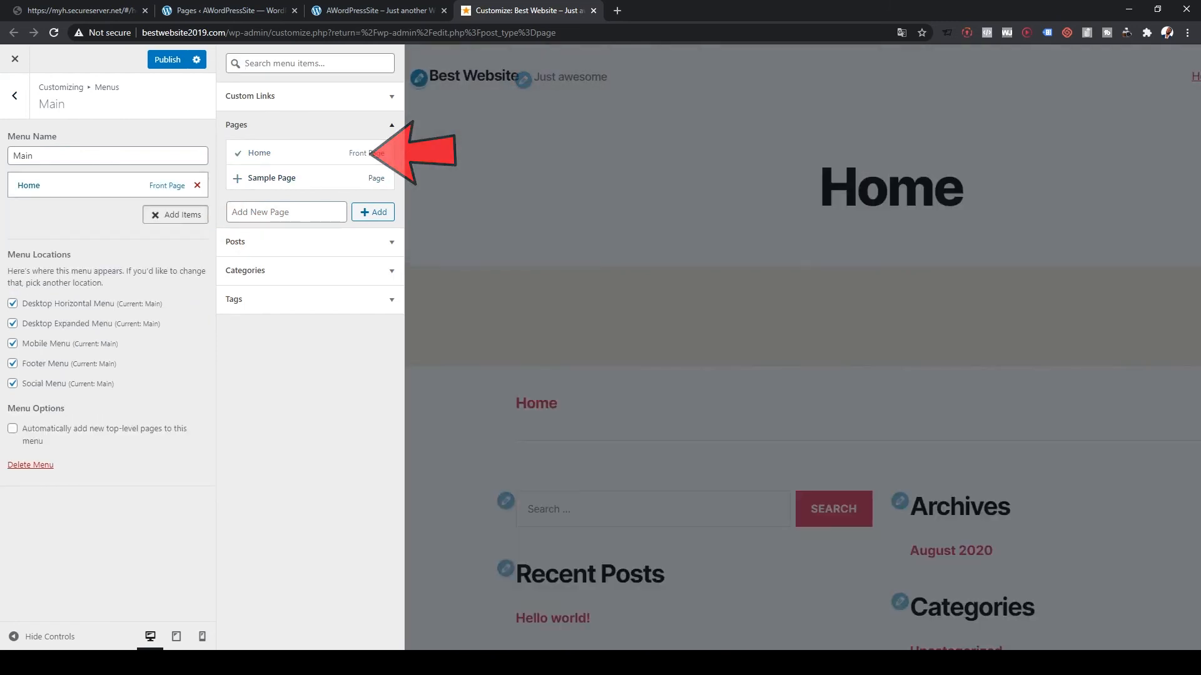
left_click(287, 212)
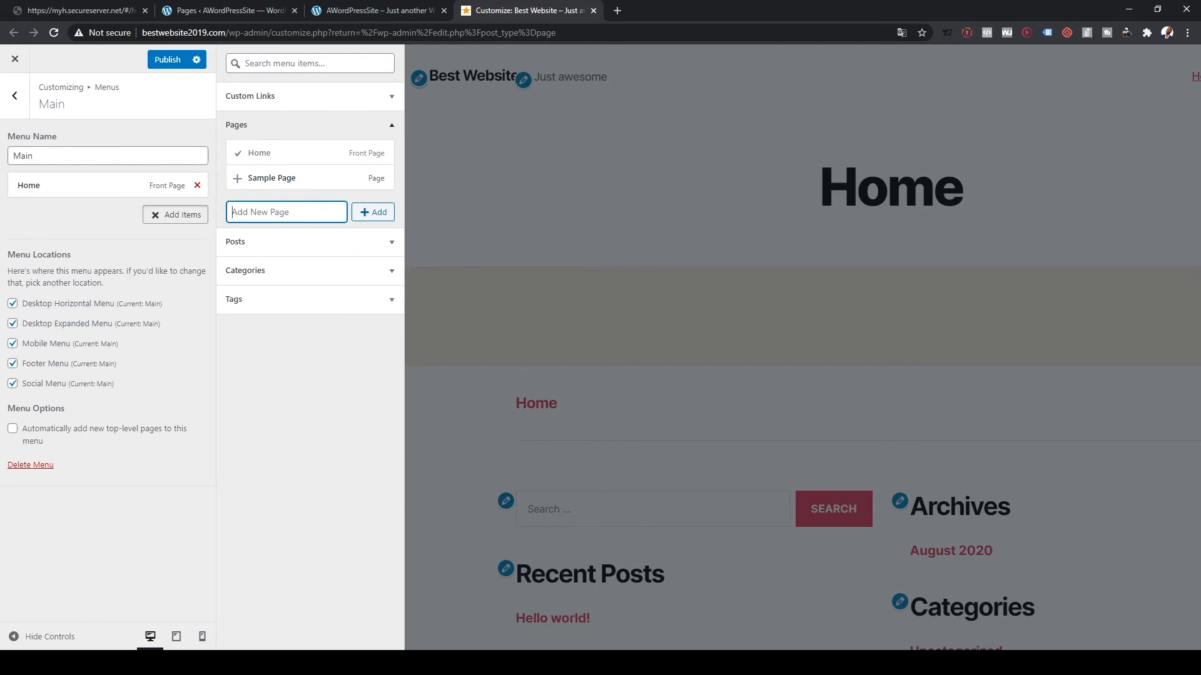
left_click(168, 60)
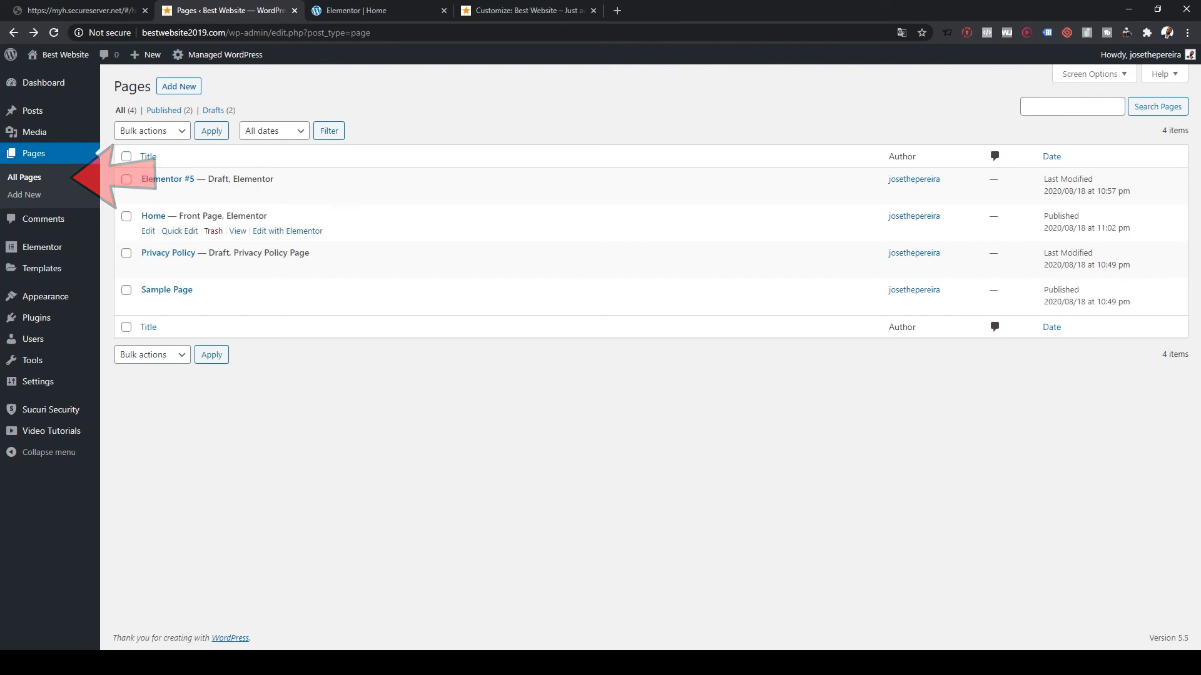
- Preview the Home page in a new tab, then open it in Elementor
left_click(148, 231)
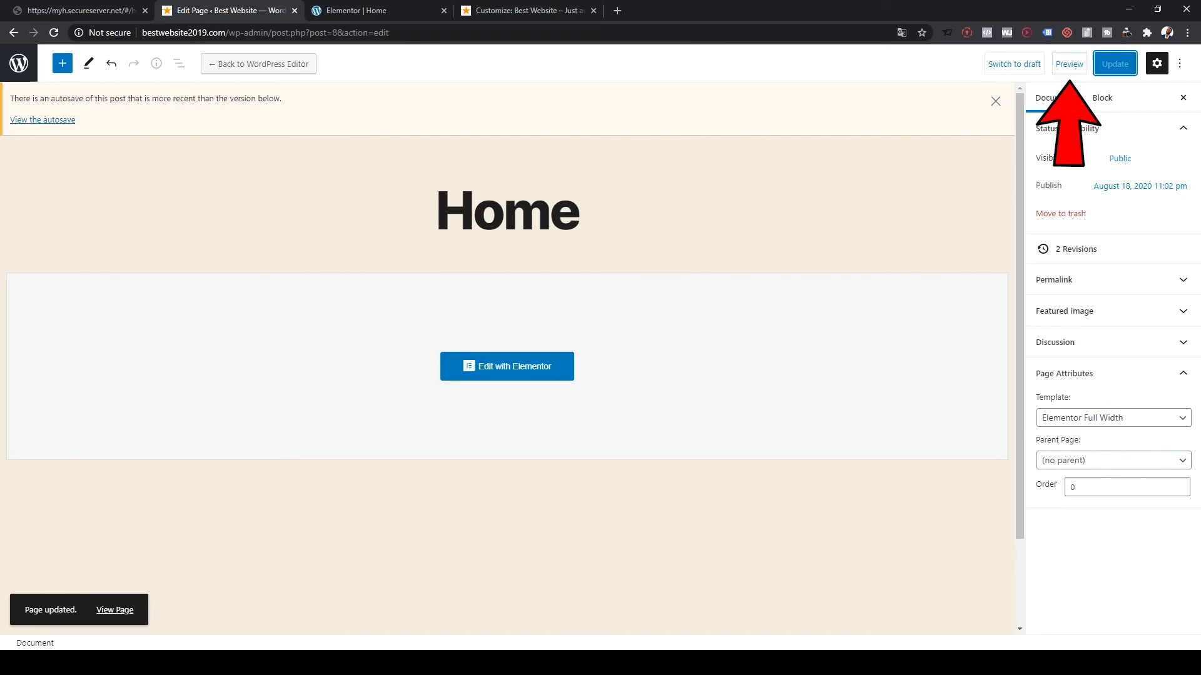
left_click(1069, 64)
left_click(988, 180)
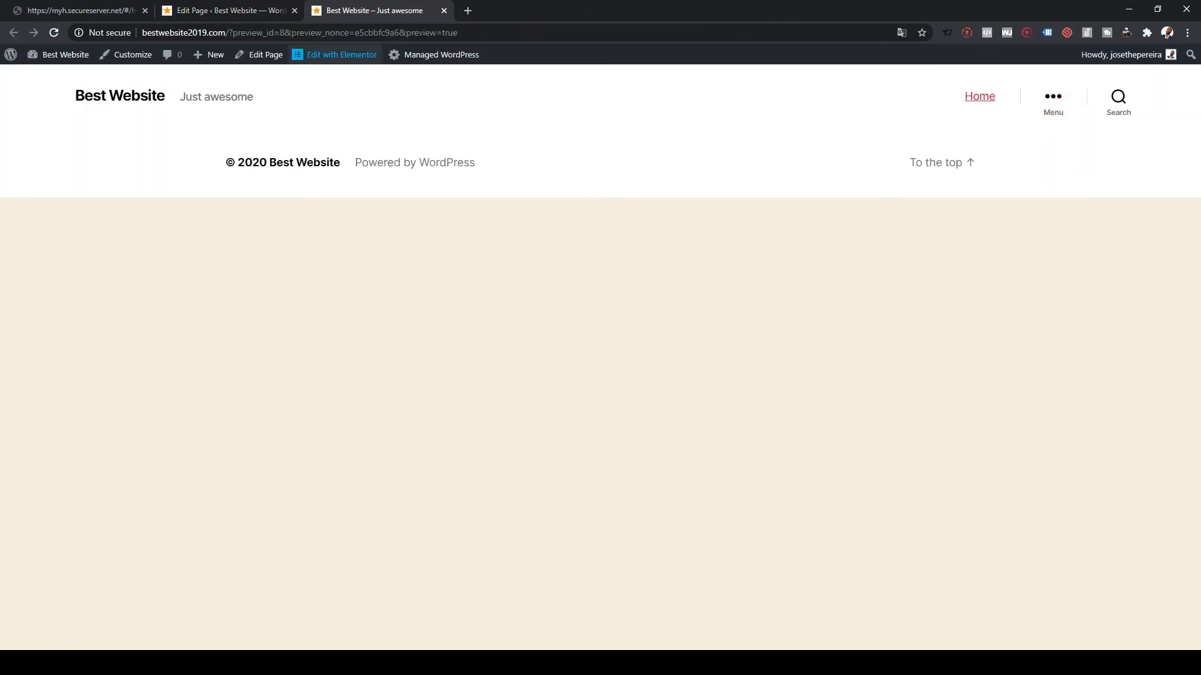
left_click(340, 54)
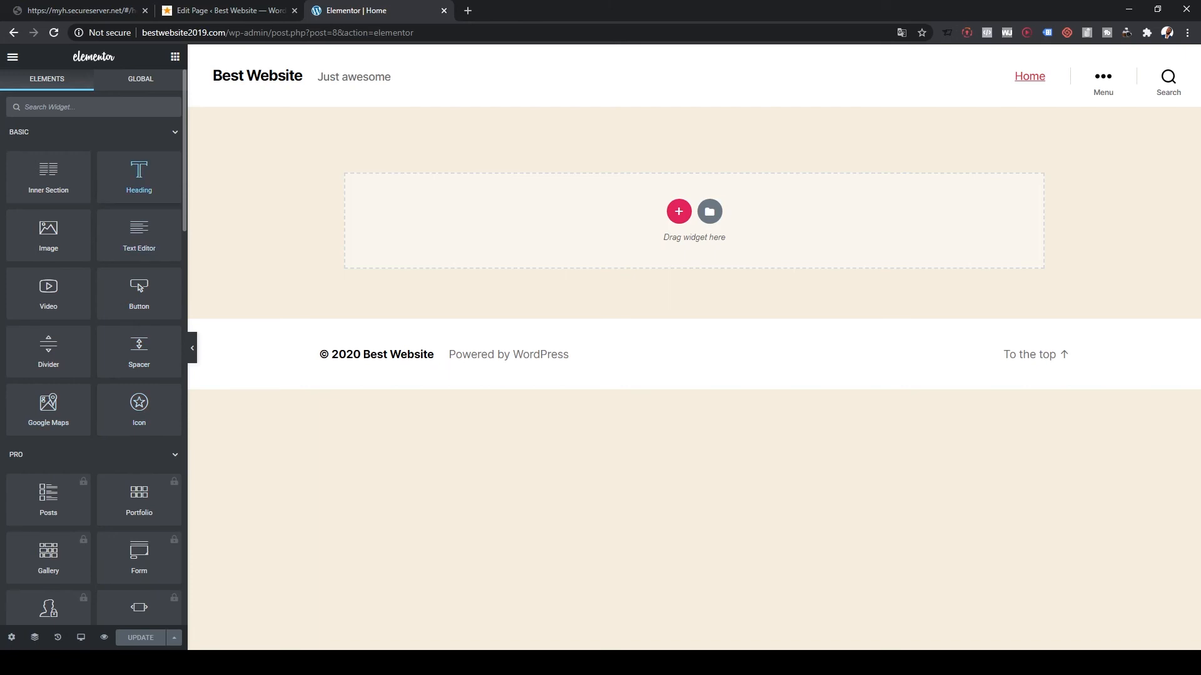
- Drop a Heading widget into the empty section and change its text to 'Welcome to our Website'
left_click_drag(139, 176, 625, 219)
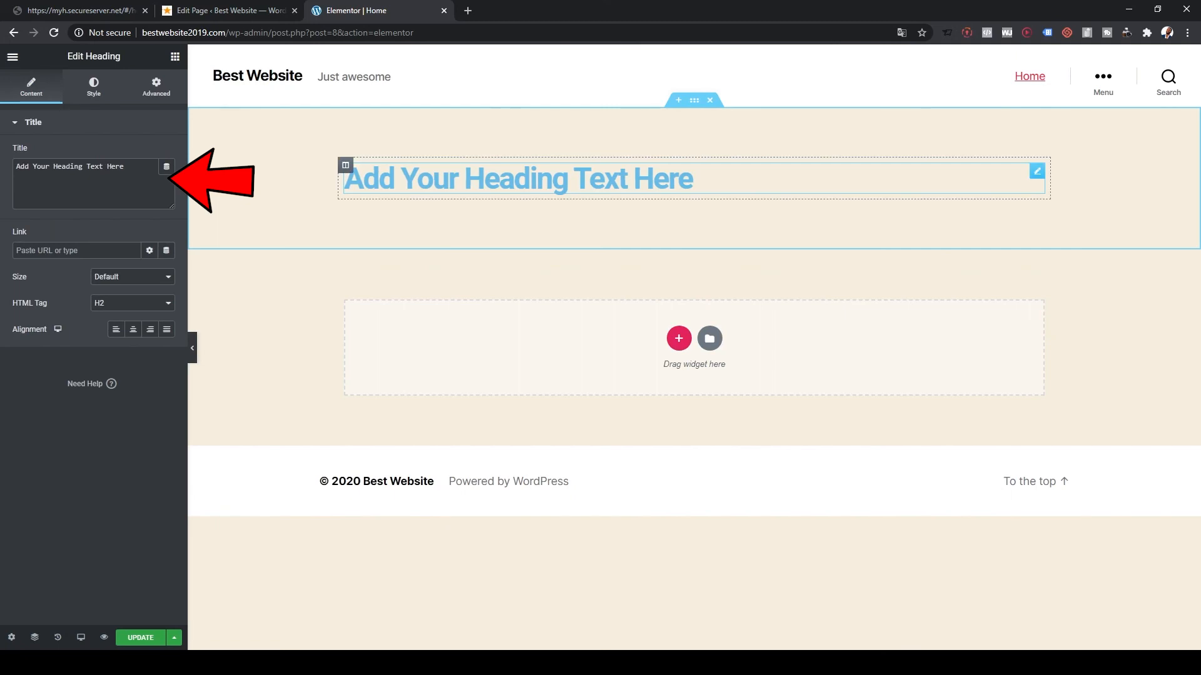
left_click_drag(695, 180, 343, 178)
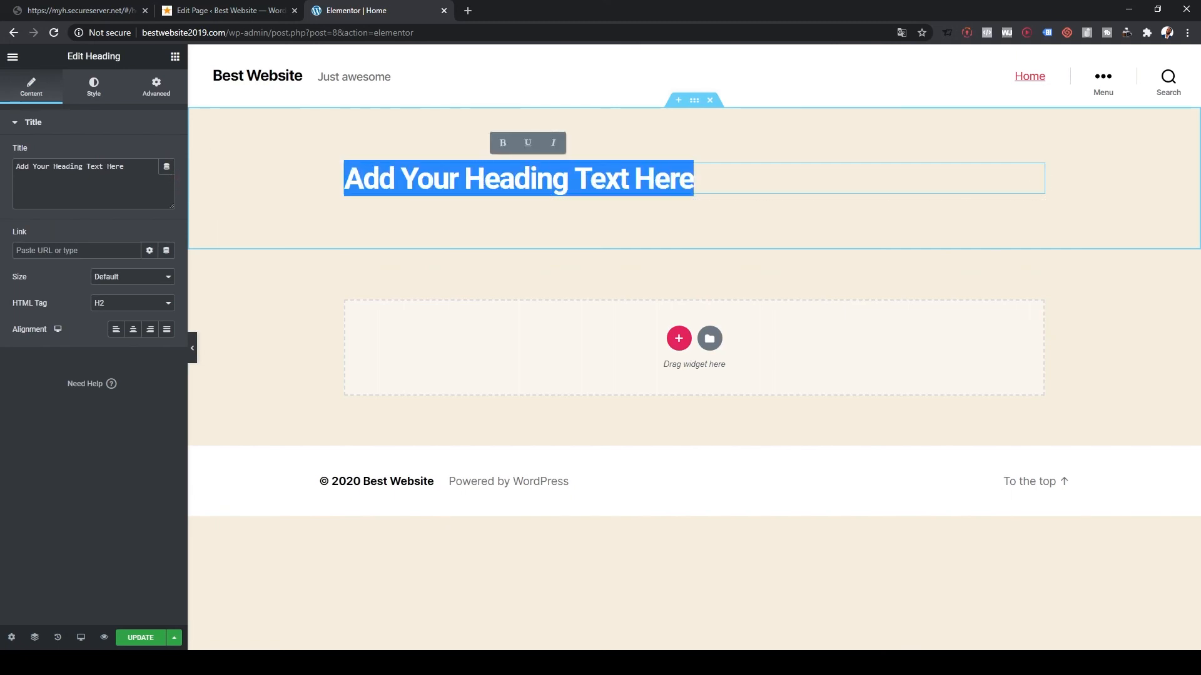
type("Welcome")
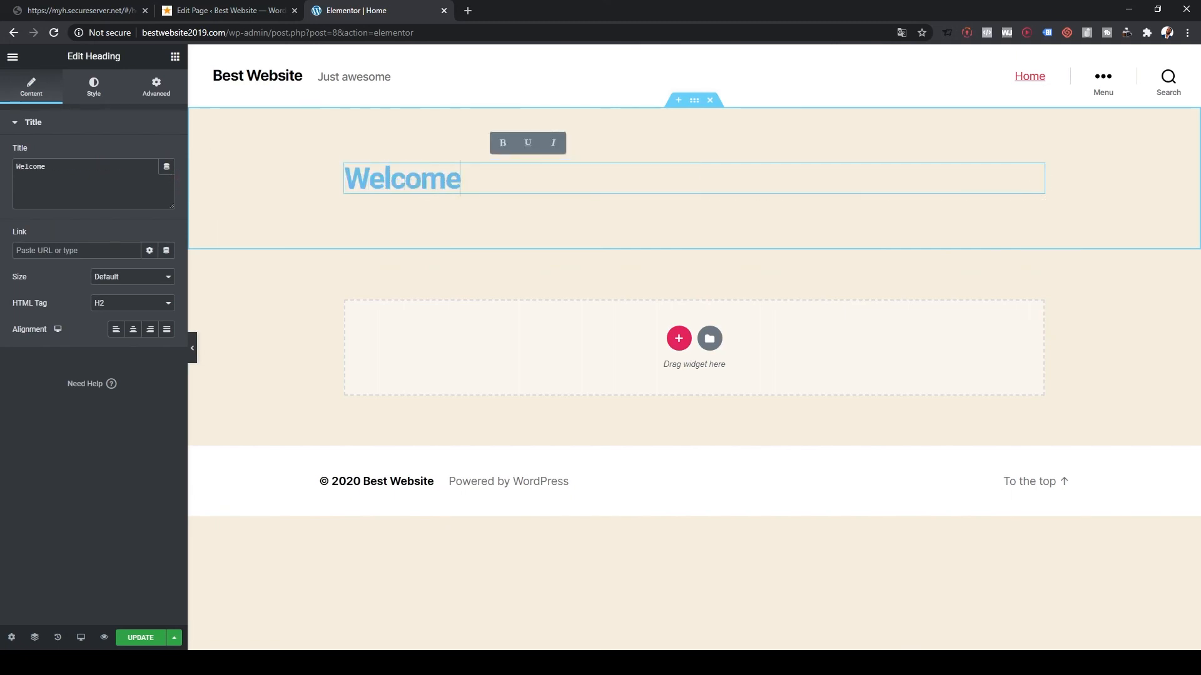
type(" to ")
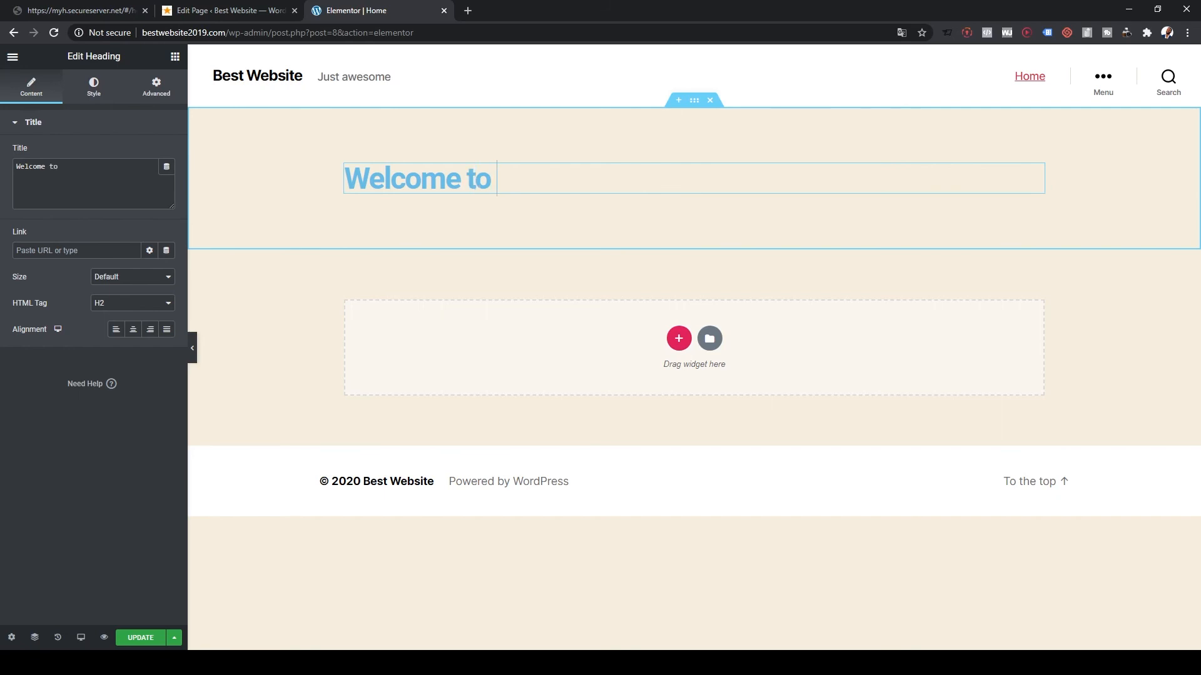
type("our We")
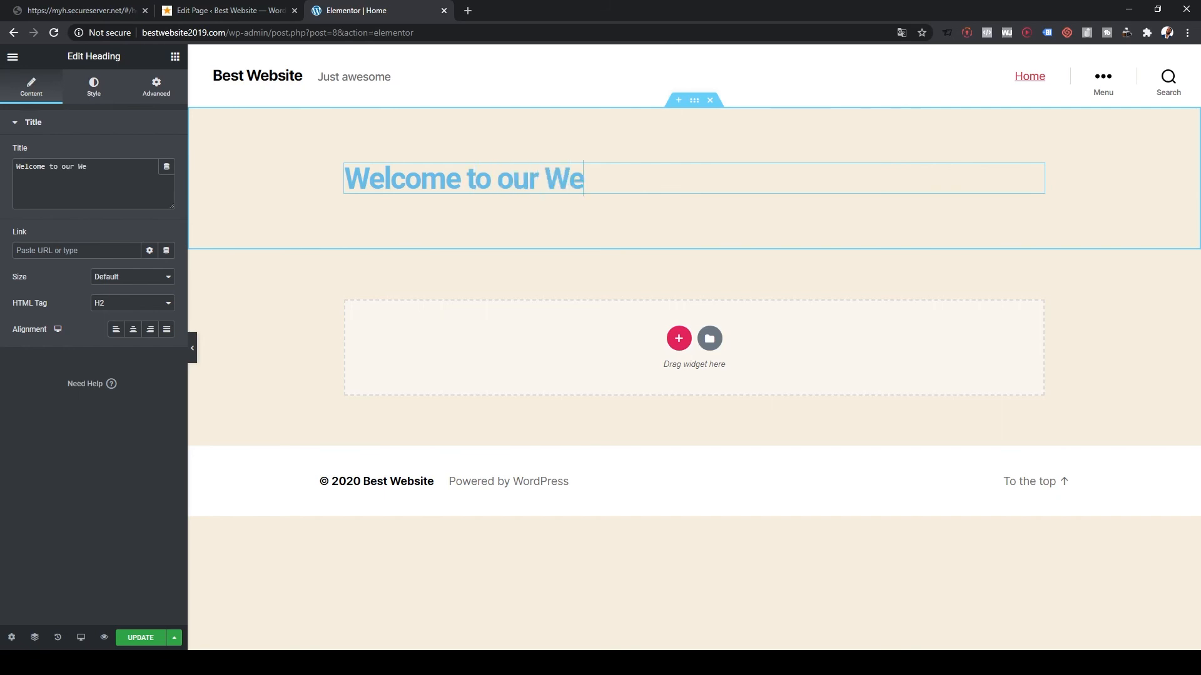
type("bsite")
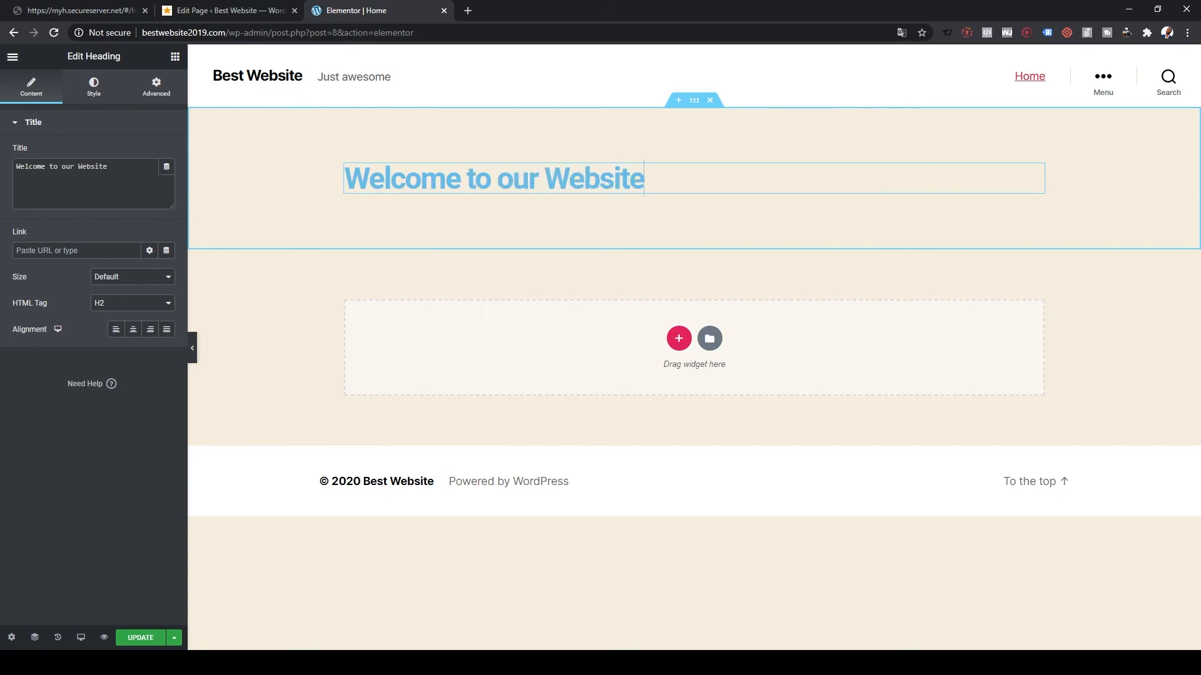
left_click(1037, 171)
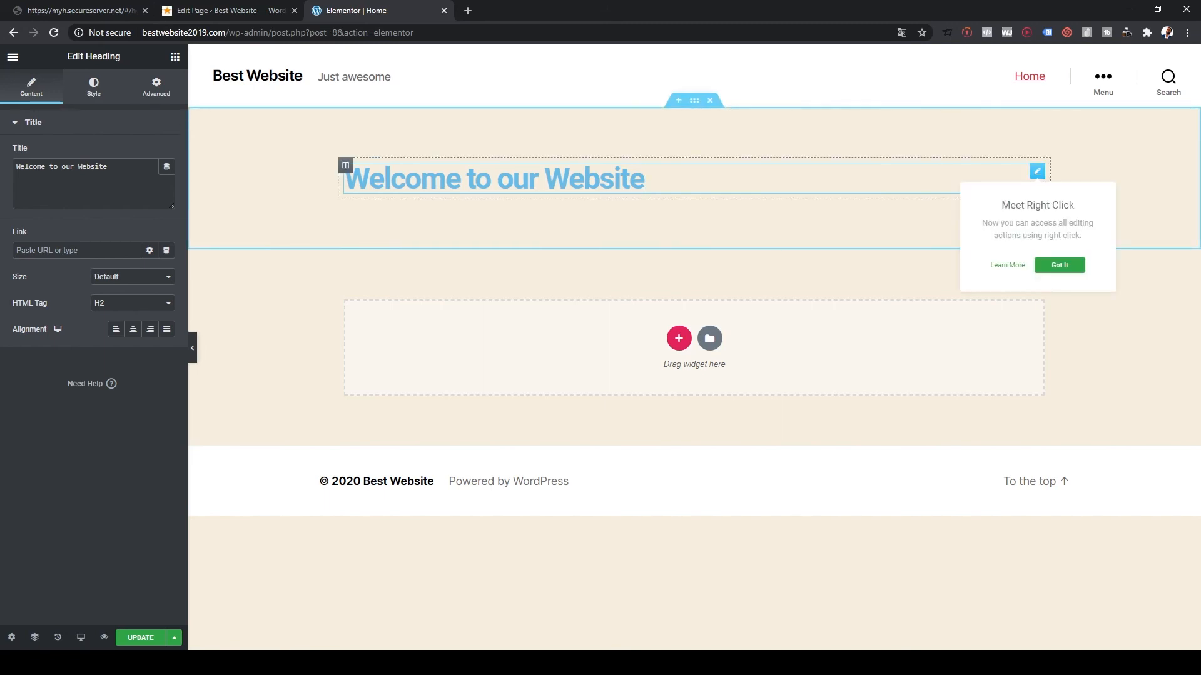
left_click(1059, 265)
left_click(644, 179)
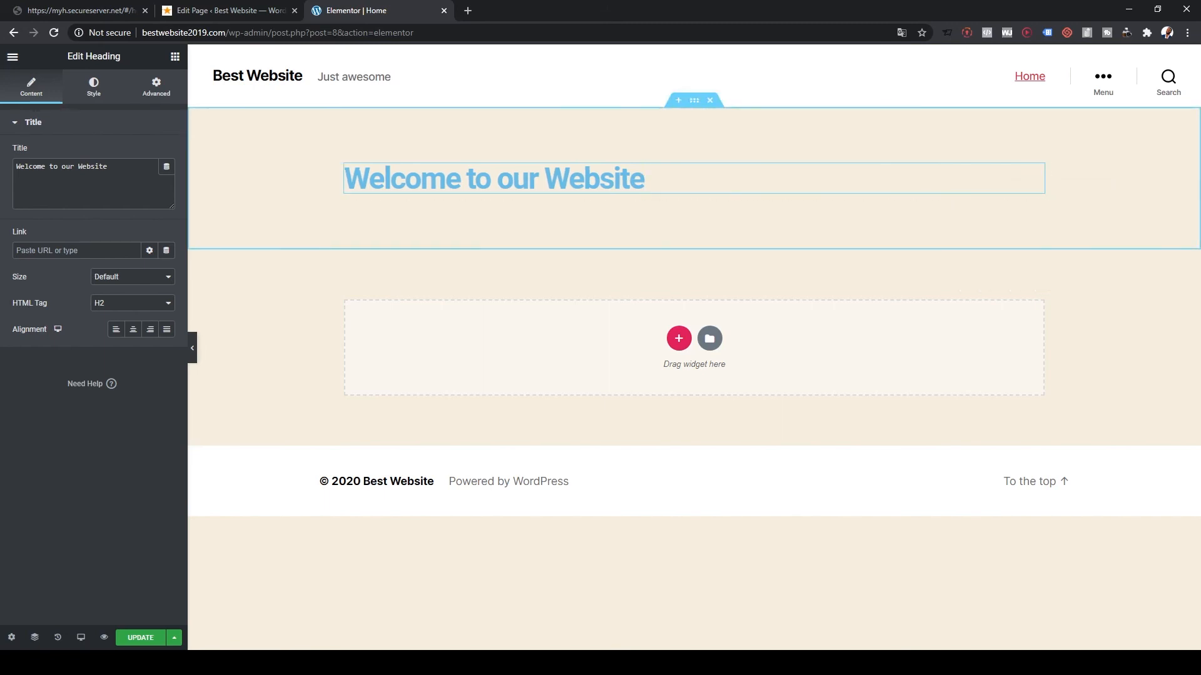
left_click(175, 56)
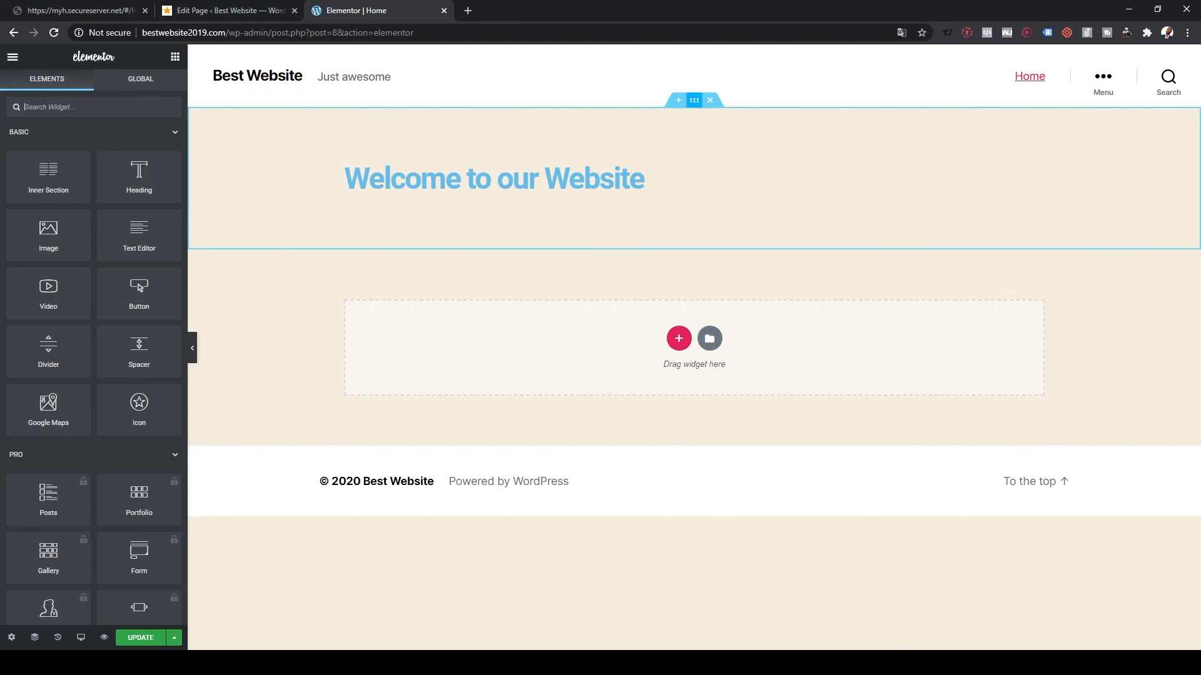
- Set the heading section's background type to Slideshow
left_click(694, 101)
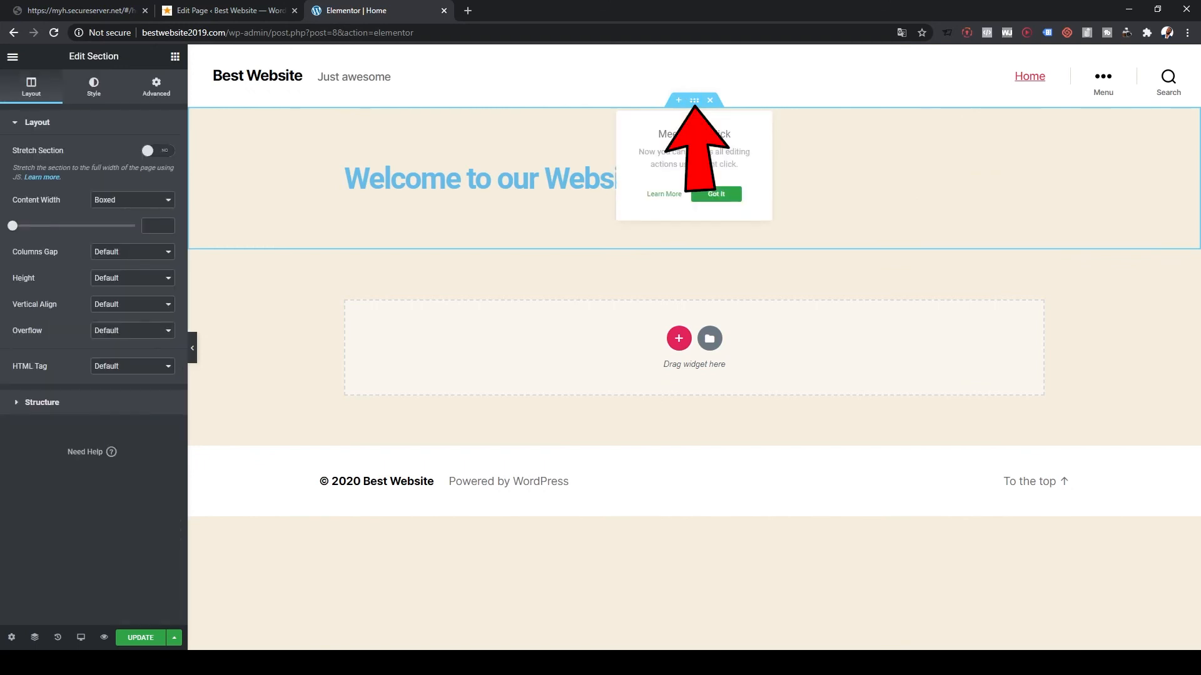
left_click(716, 194)
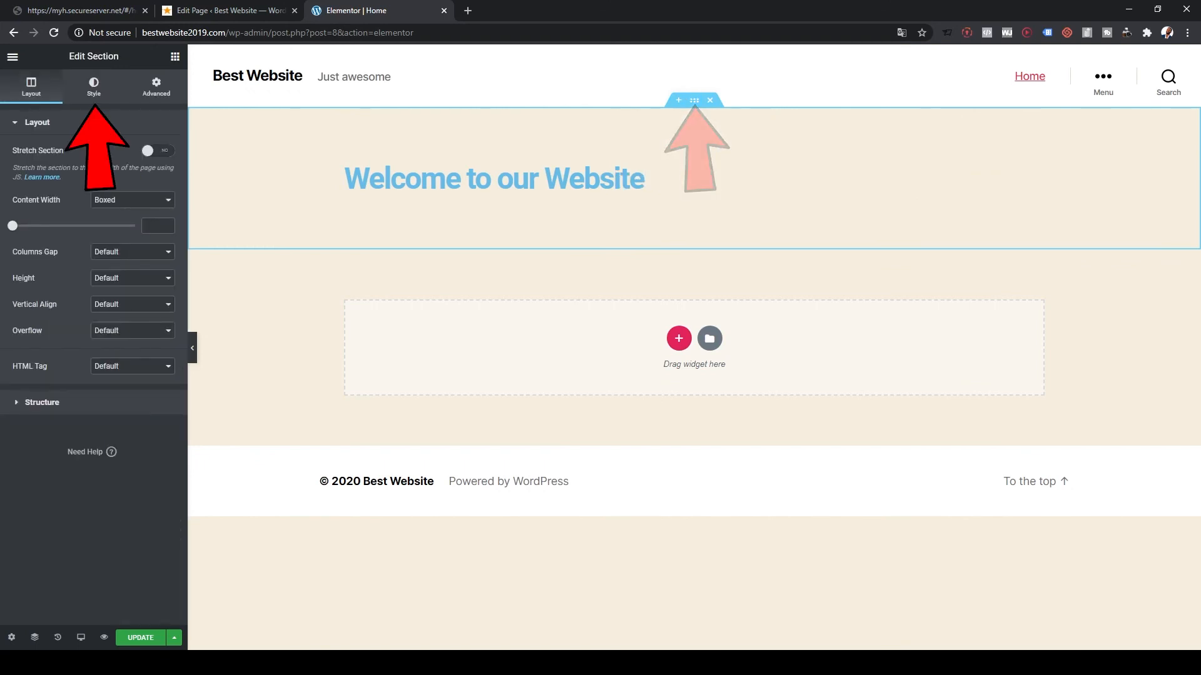
left_click(94, 87)
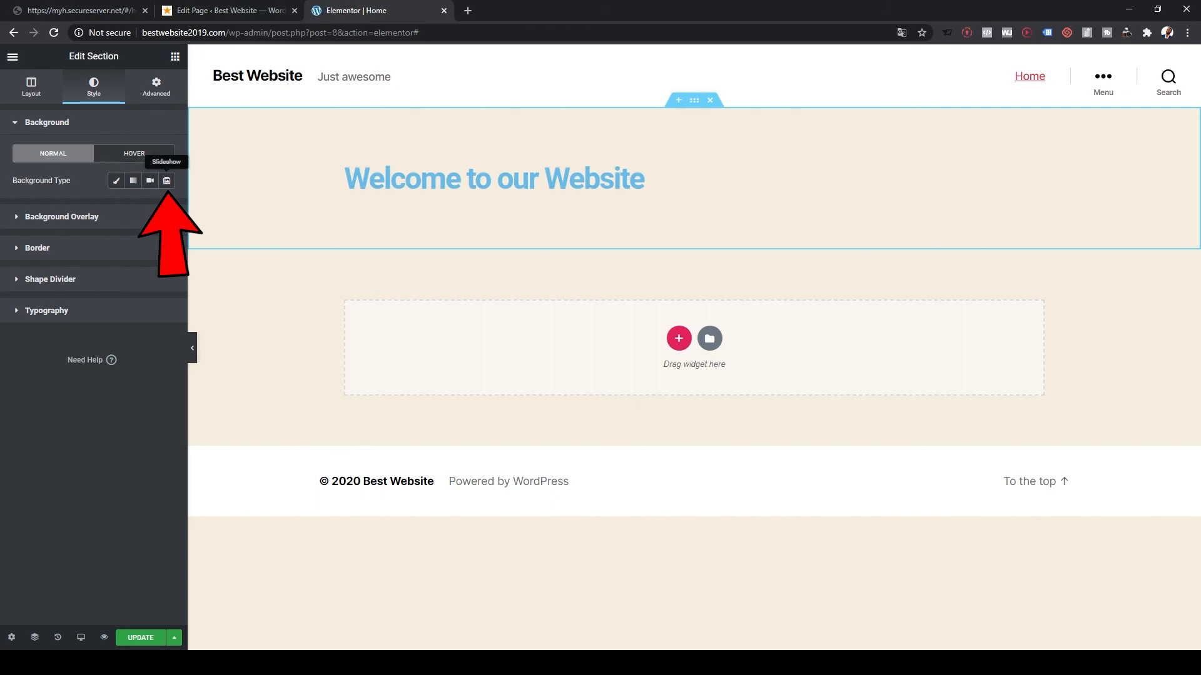
left_click(167, 180)
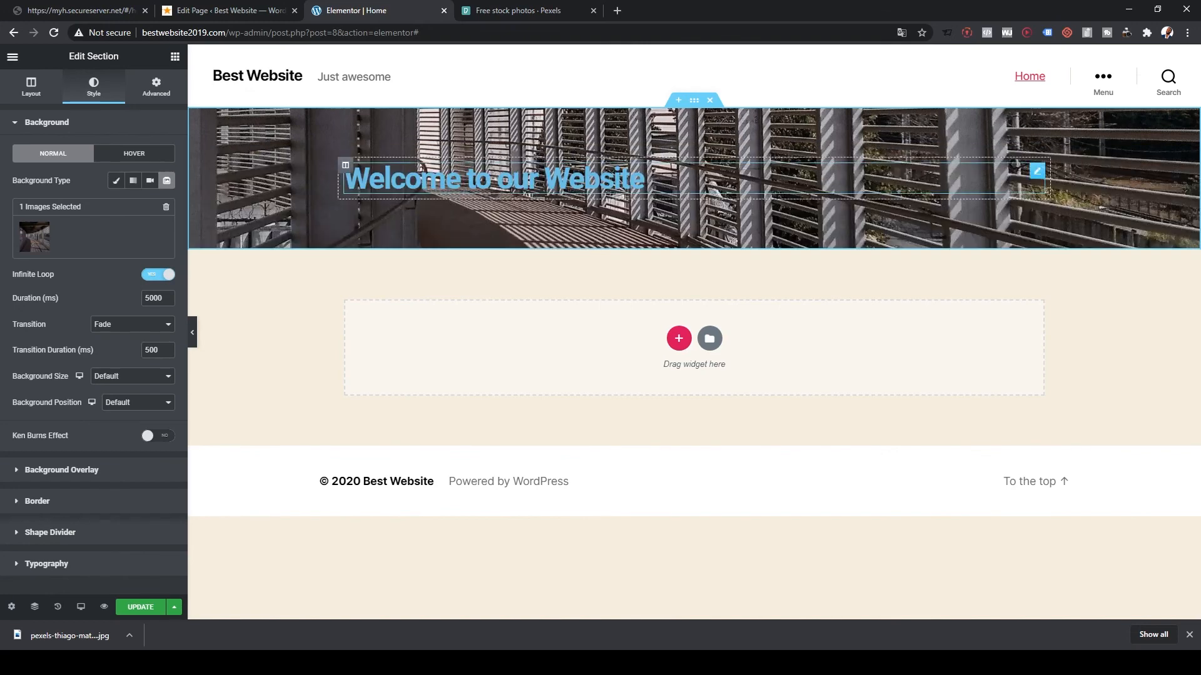
- Select the 'Welcome to our Website' heading and show its Style settings
left_click(494, 178)
left_click_drag(345, 178, 644, 179)
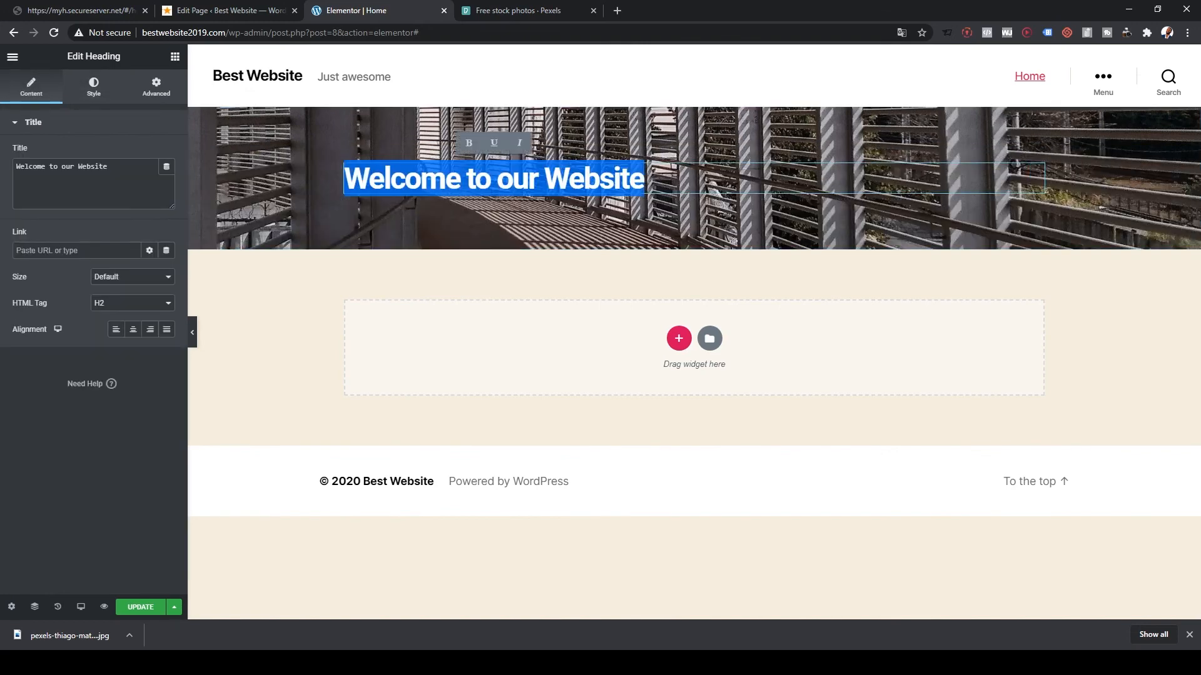
left_click(94, 86)
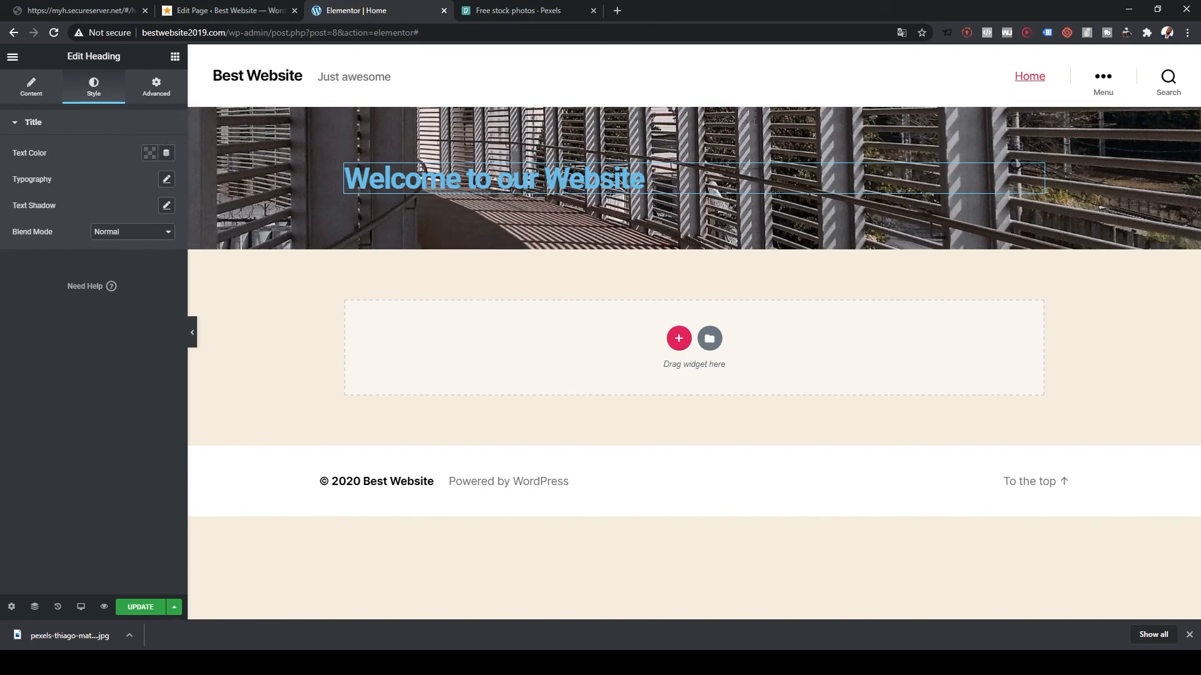
- Make the heading text colour white (#FFFFFF)
left_click(150, 153)
left_click_drag(116, 209, 84, 200)
key("Escape")
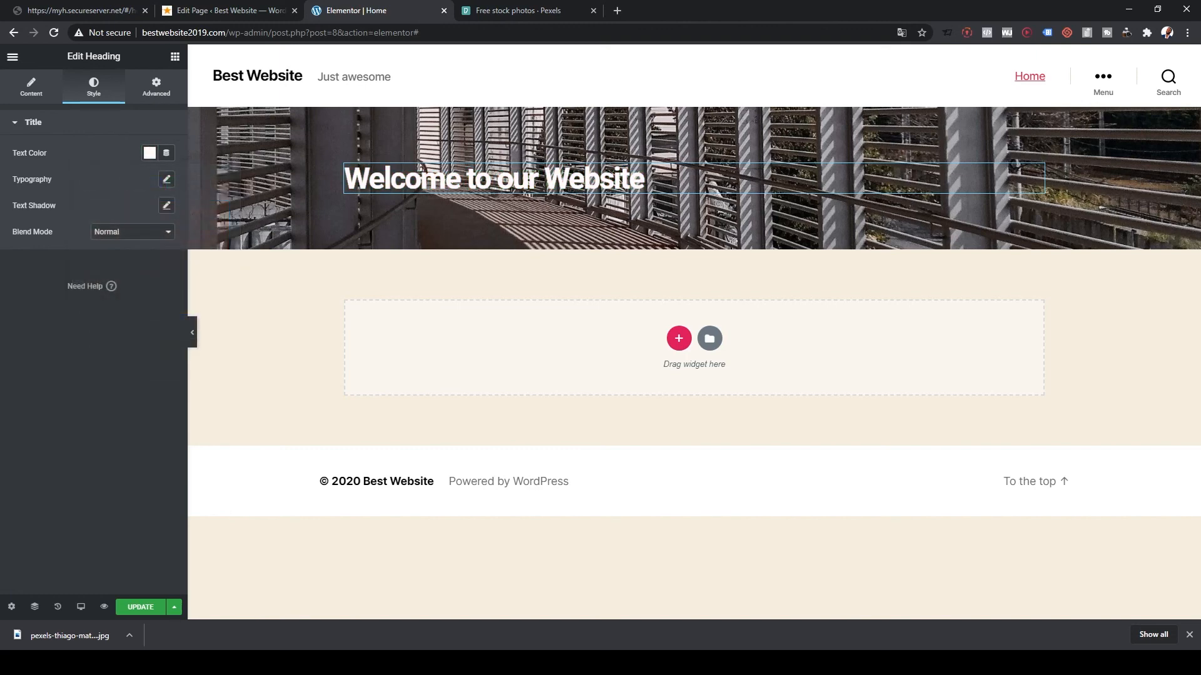
- Give the heading a blurred text shadow in nearly opaque black, rgba(0,0,0,0.97)
left_click(166, 205)
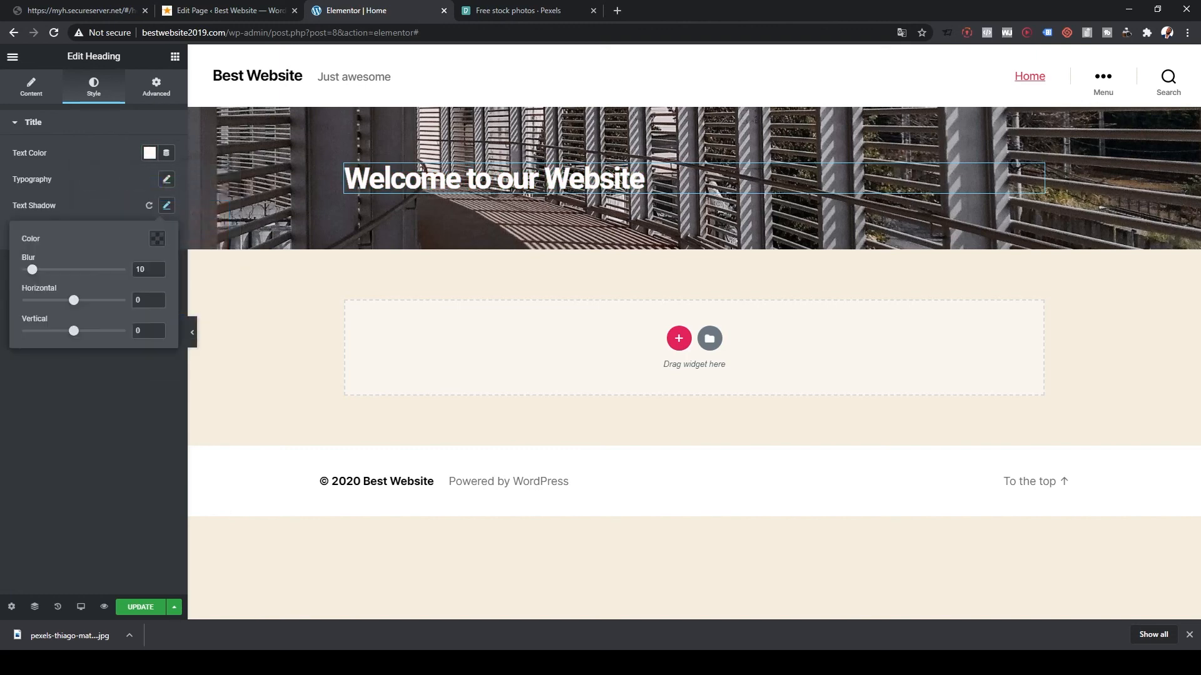
left_click_drag(32, 269, 58, 269)
left_click(157, 238)
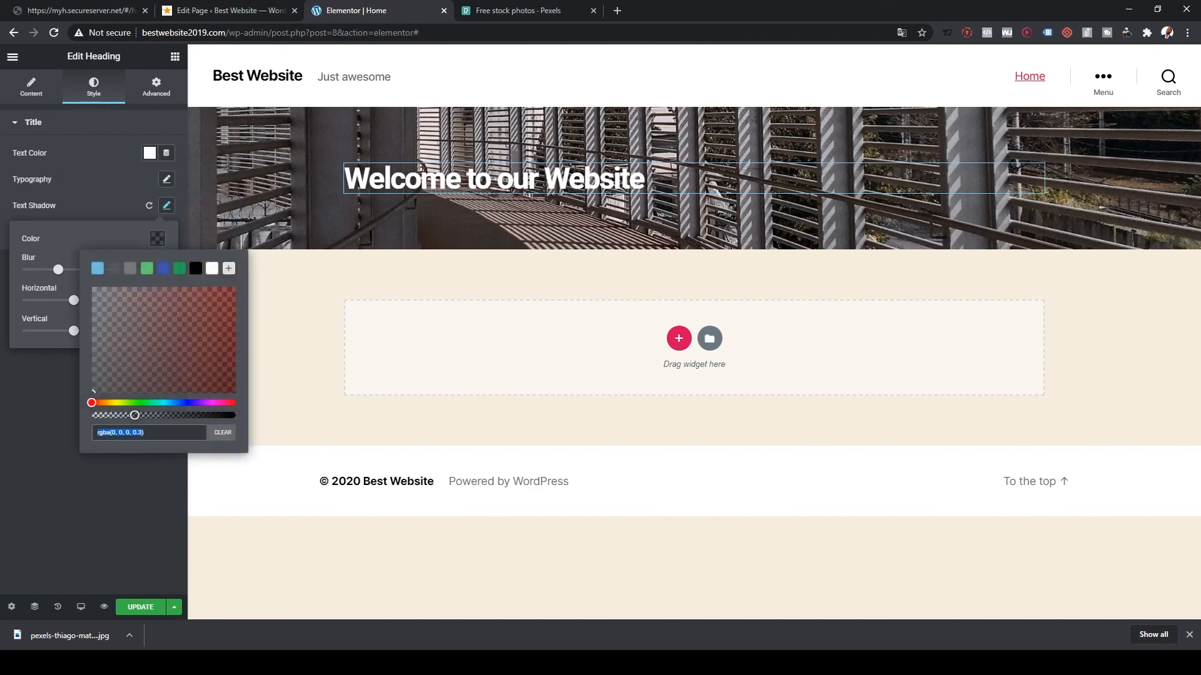
left_click_drag(135, 415, 224, 415)
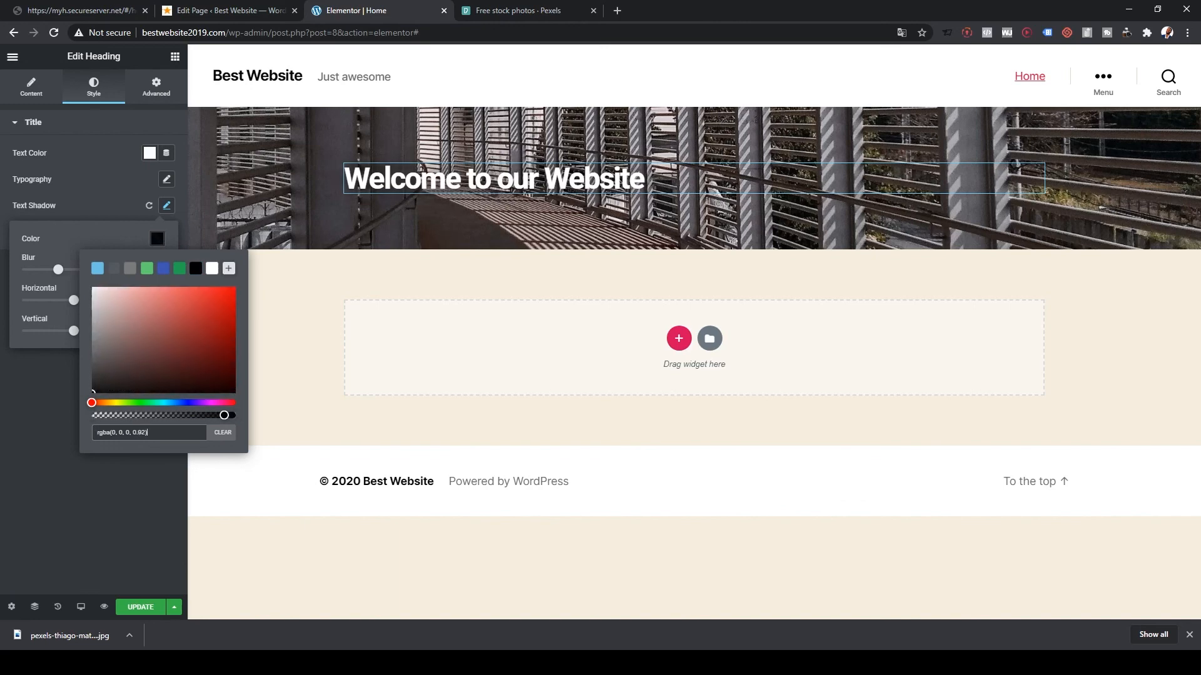
left_click(135, 494)
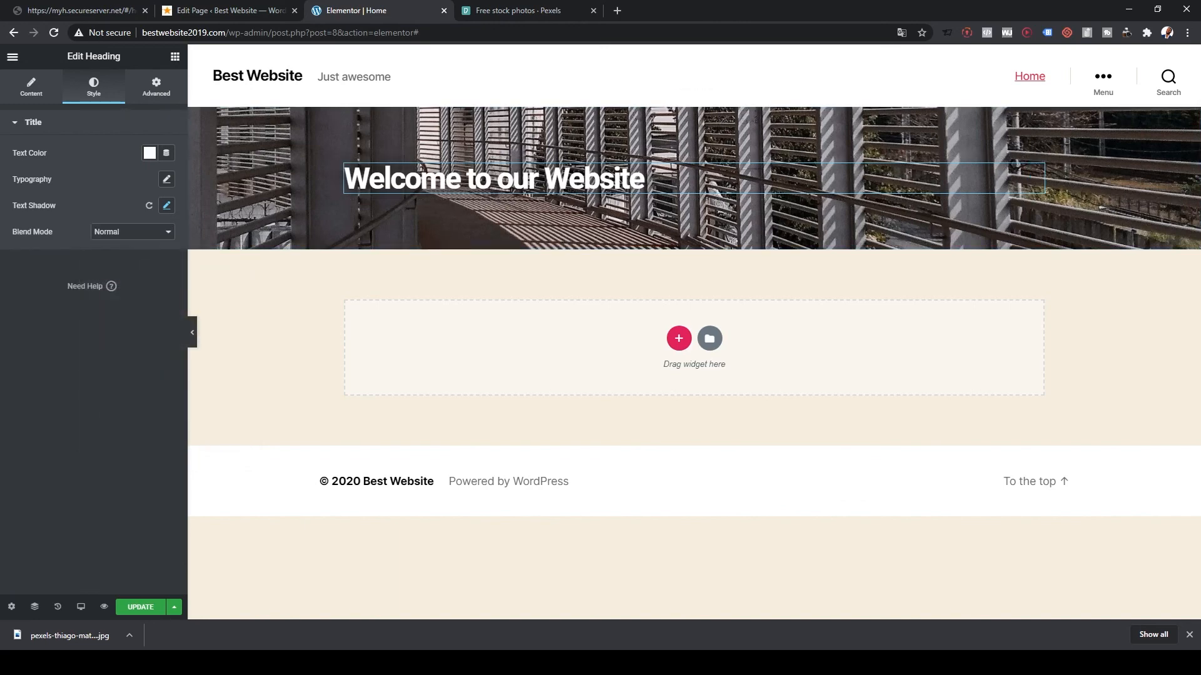
left_click_drag(644, 180, 345, 180)
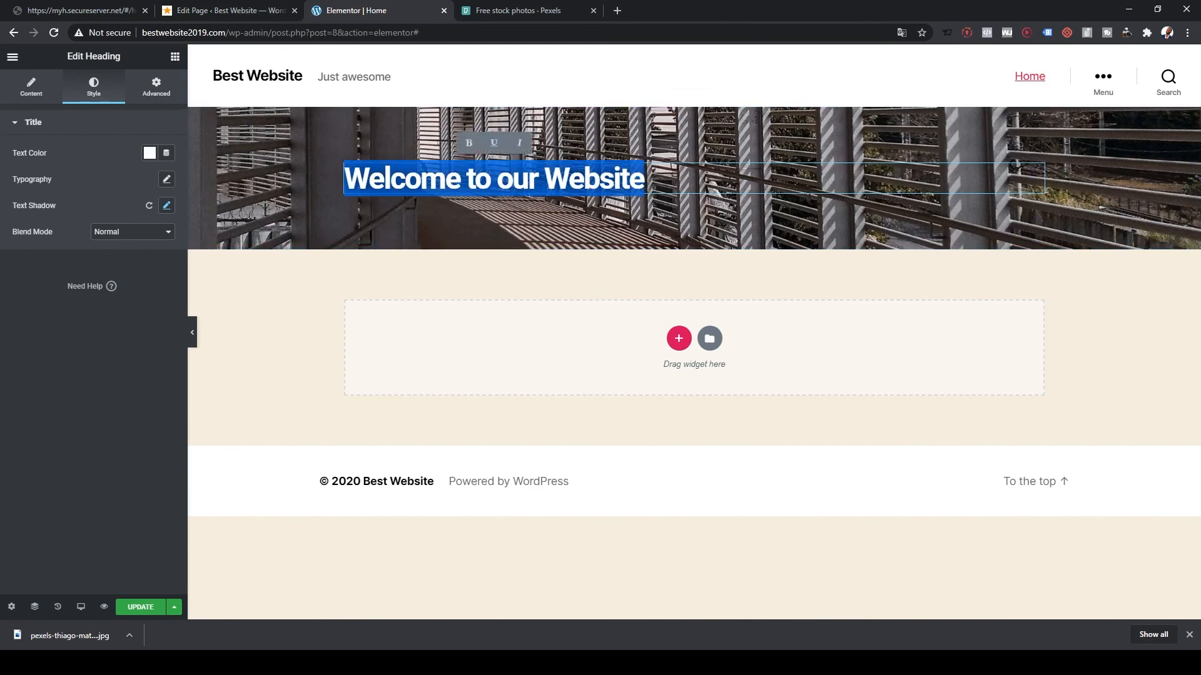
left_click(494, 180)
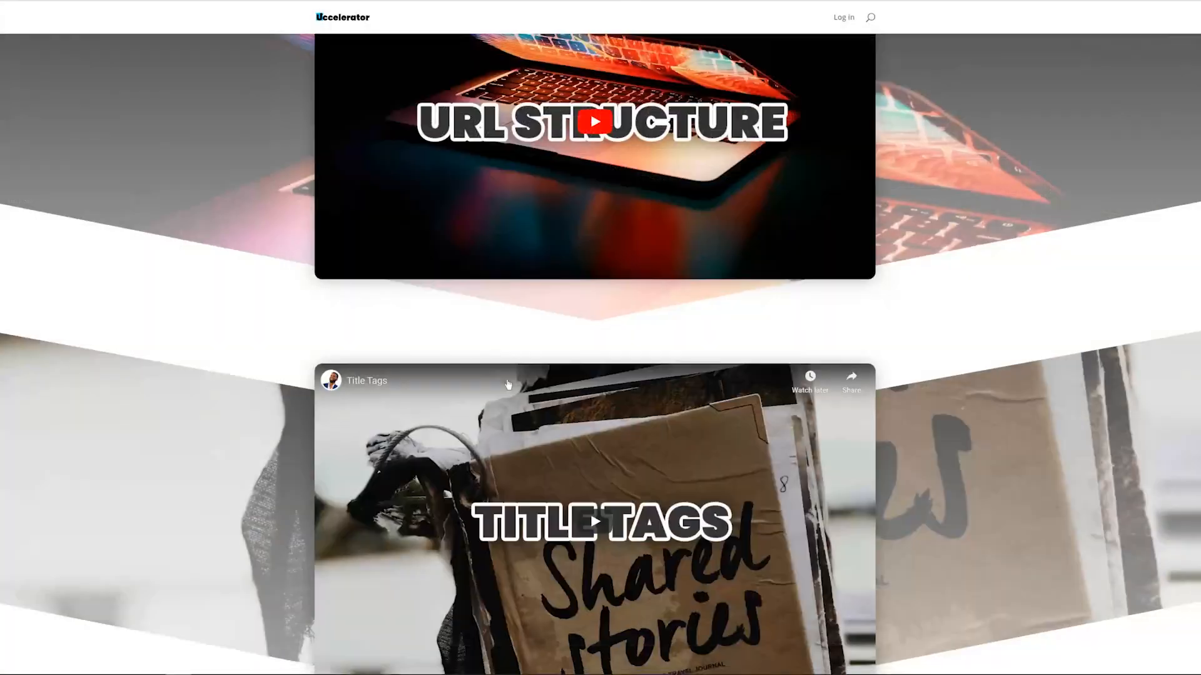
scroll(508, 384, "down", 1)
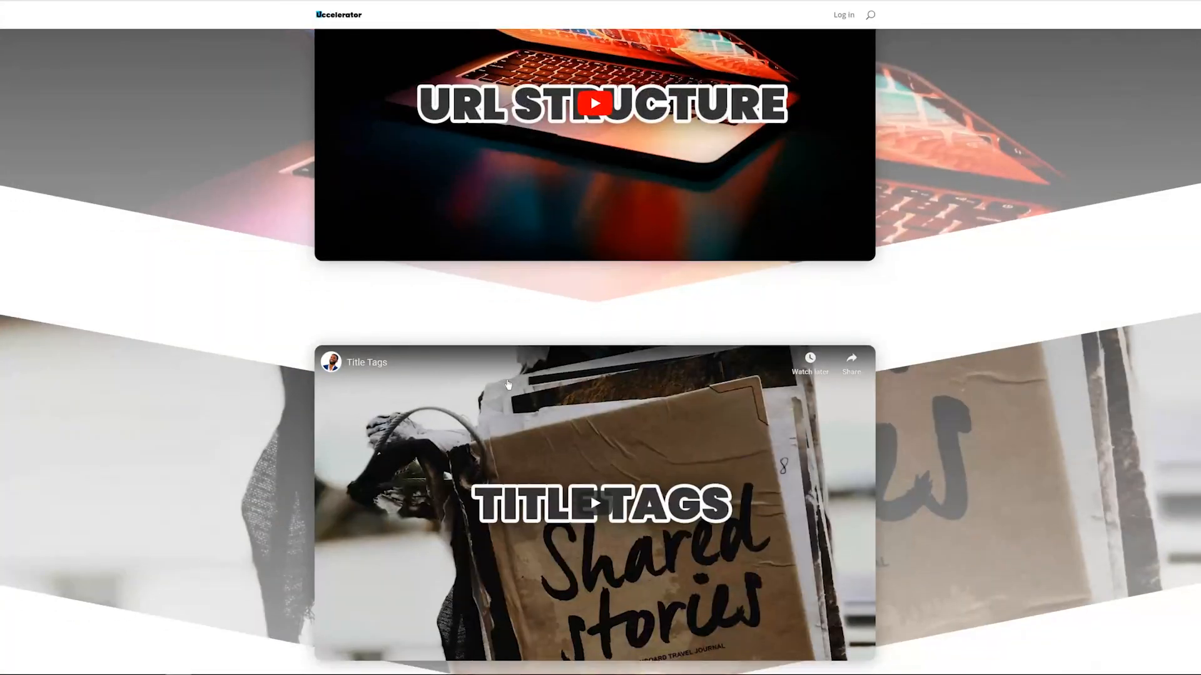